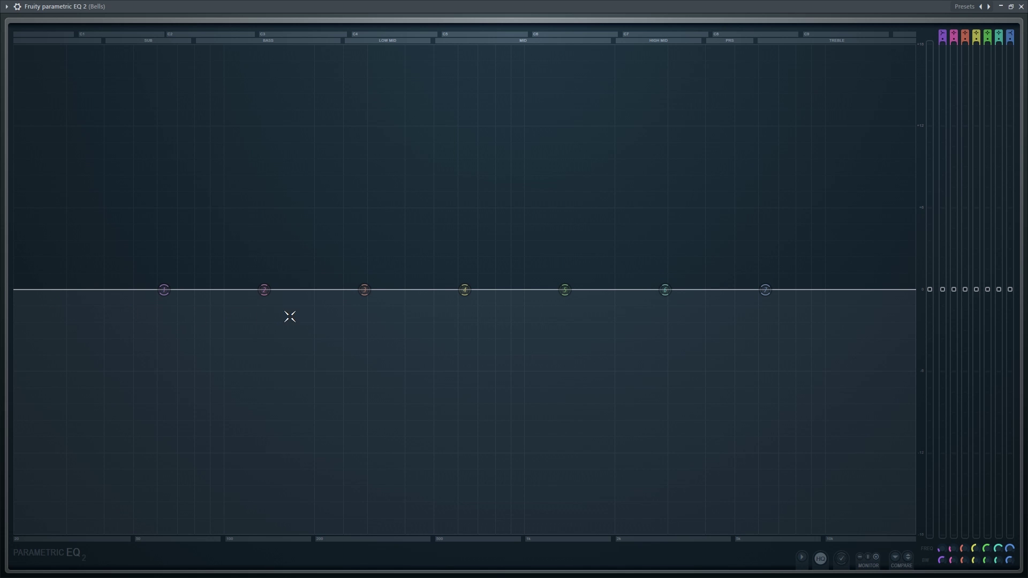
Play the audio, sweep band 1's frequency up to near band 3 and back to about 62 Hz, and lower its level slightly
key("space")
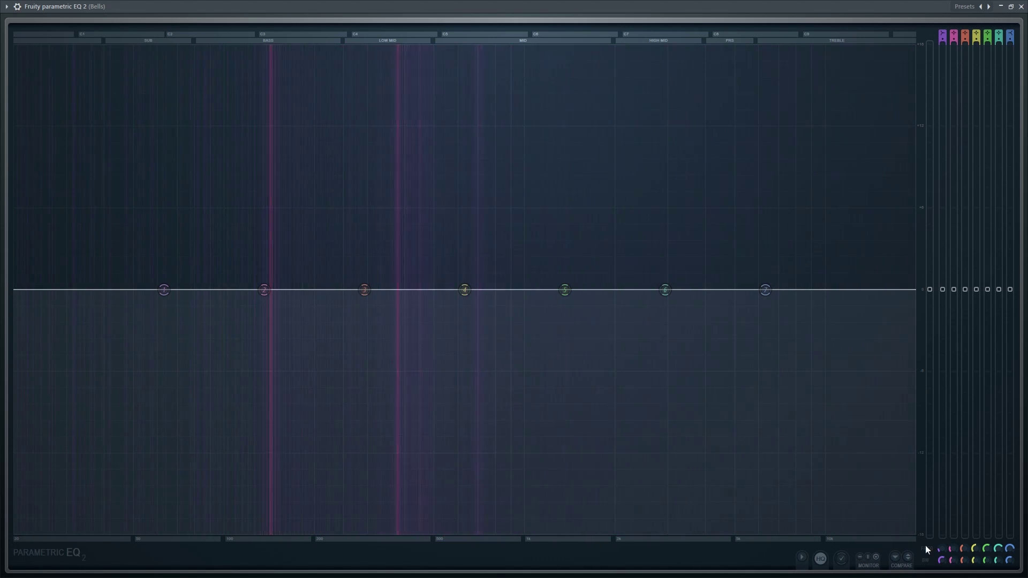
left_click(942, 549)
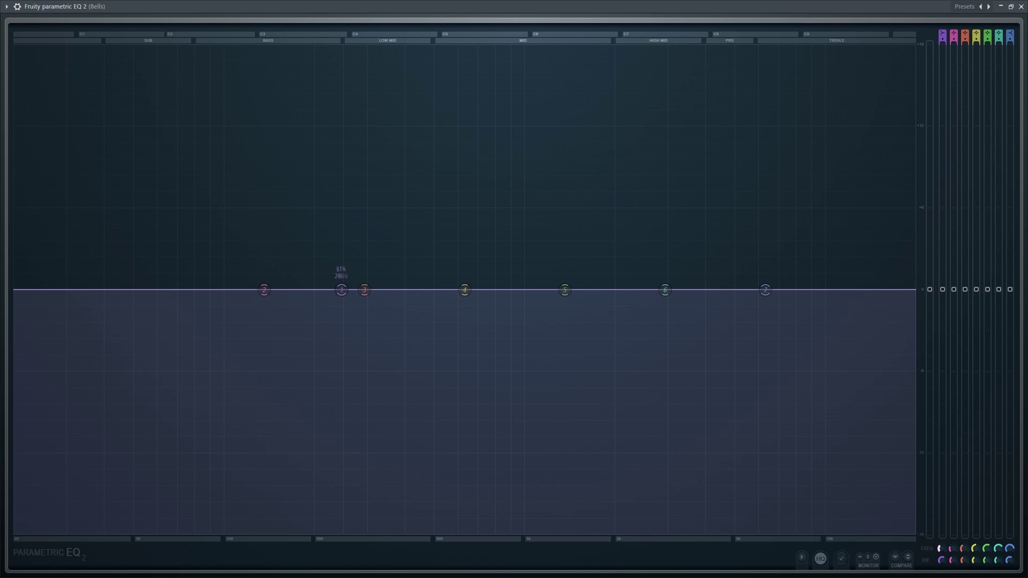
left_click_drag(943, 549, 943, 548)
mouse_move(949, 295)
left_mouse_down()
mouse_move(949, 529)
mouse_move(942, 291)
left_mouse_up()
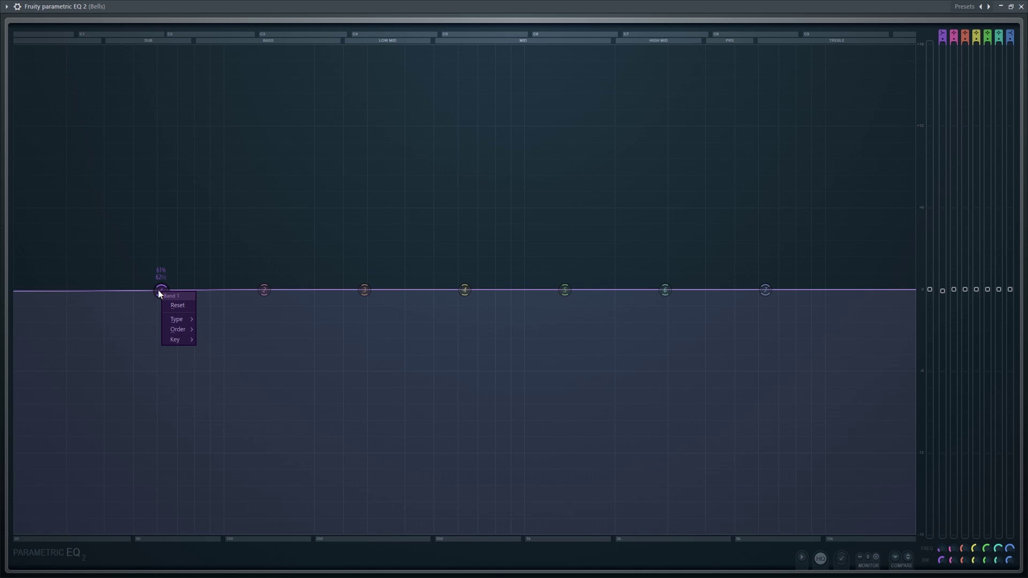
Try band 1 as Disabled, and cycle its filter type through to High shelf and back to Low shelf
mouse_move(167, 318)
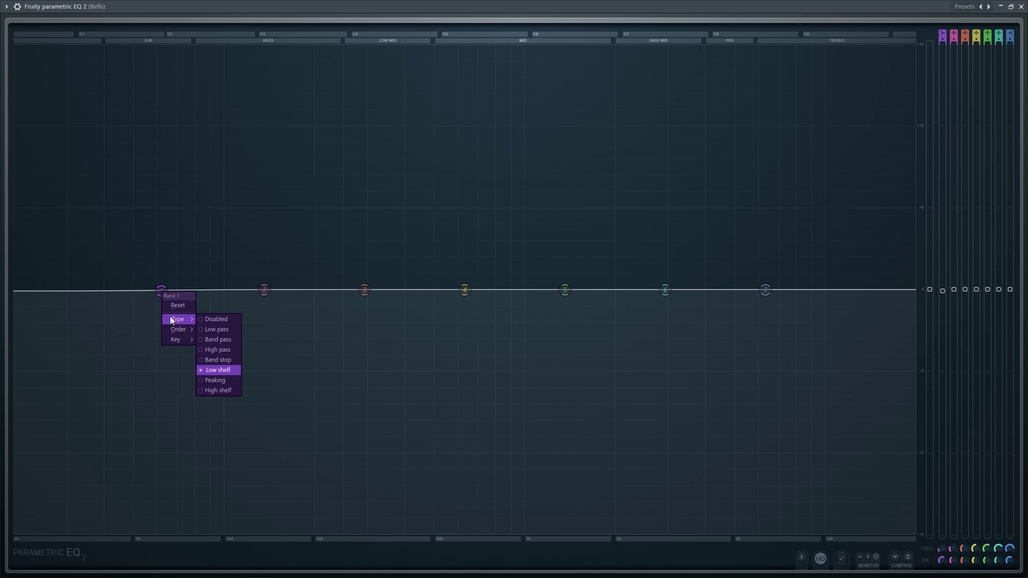
left_click(207, 323)
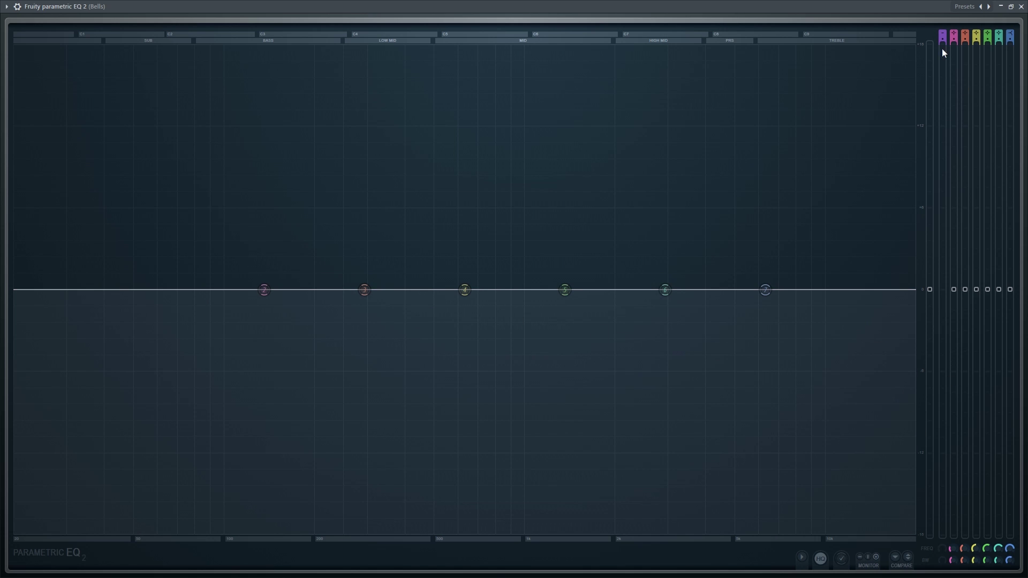
left_click_drag(946, 34, 946, 16)
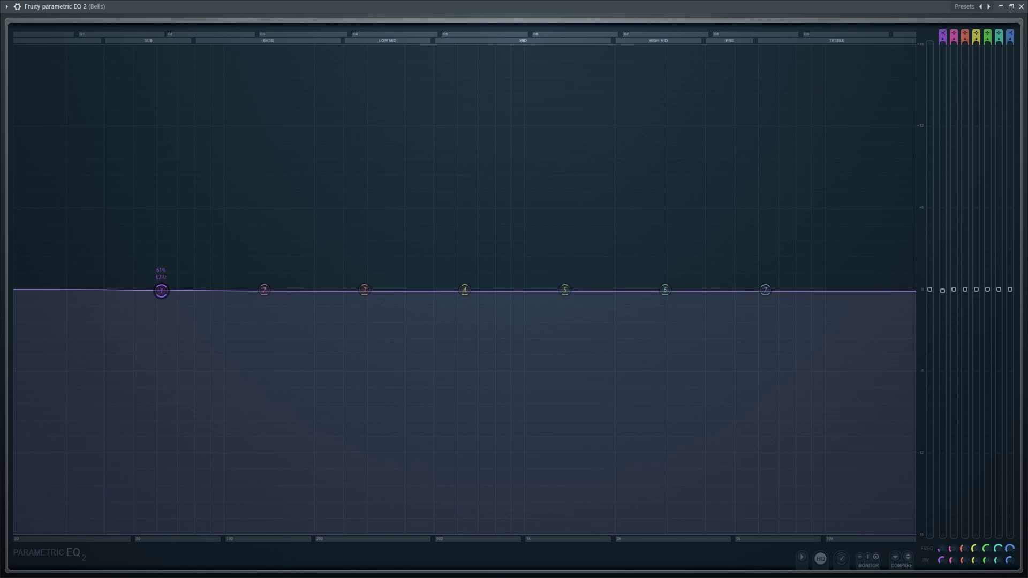
left_click_drag(946, 16, 946, 23)
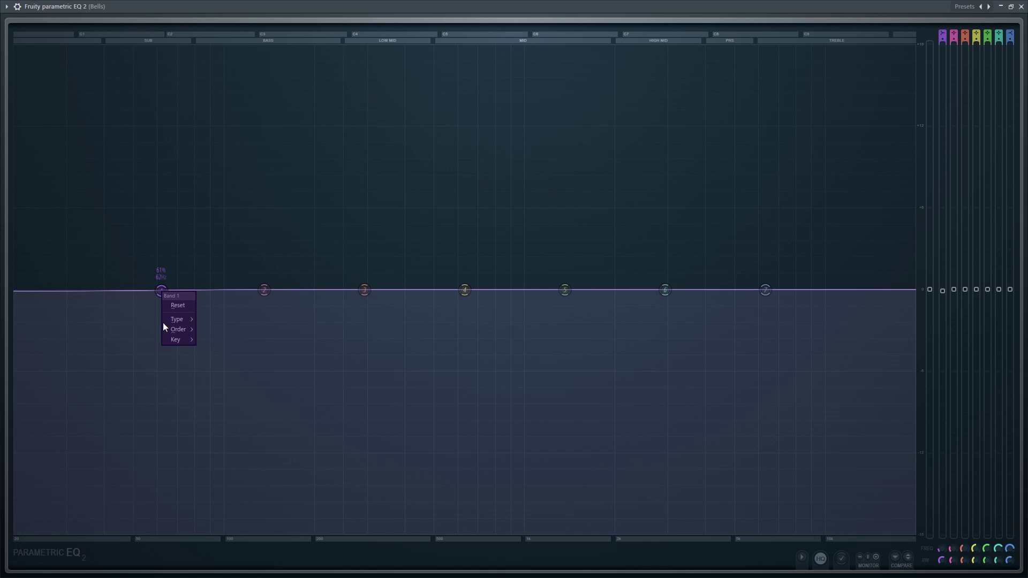
Change band 1's filter type to Peaking and nudge the band slightly lower in frequency
mouse_move(175, 319)
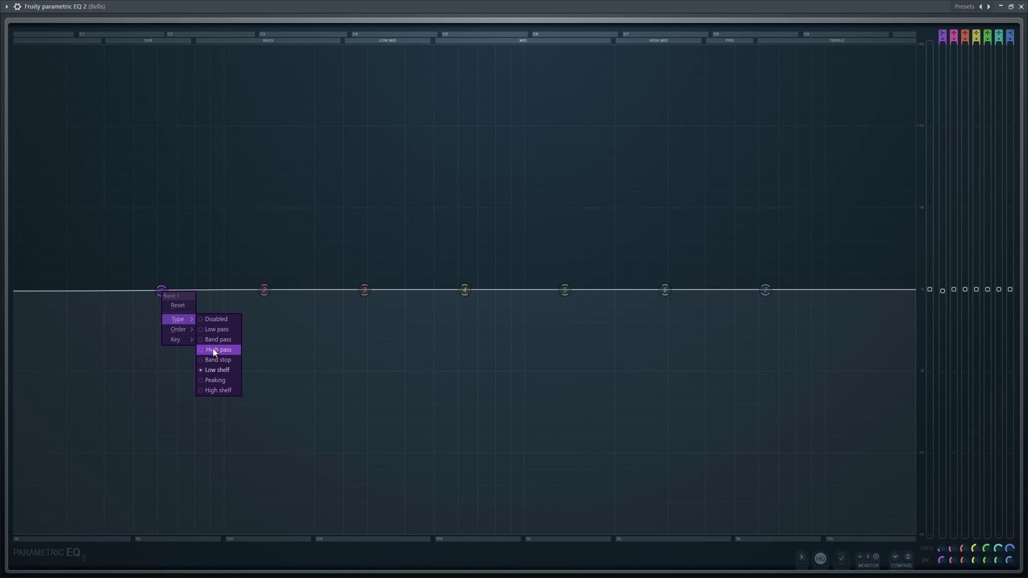
left_click(211, 380)
mouse_move(162, 290)
left_mouse_down()
mouse_move(171, 232)
mouse_move(227, 161)
mouse_move(546, 156)
mouse_move(741, 199)
mouse_move(147, 184)
mouse_move(191, 413)
mouse_move(362, 421)
mouse_move(737, 372)
mouse_move(757, 352)
mouse_move(578, 374)
mouse_move(369, 379)
mouse_move(184, 349)
mouse_move(155, 292)
left_mouse_up()
Set band 1 to a High pass filter with a steeper slope, placing its cutoff just above band 2's frequency
right_click(152, 291)
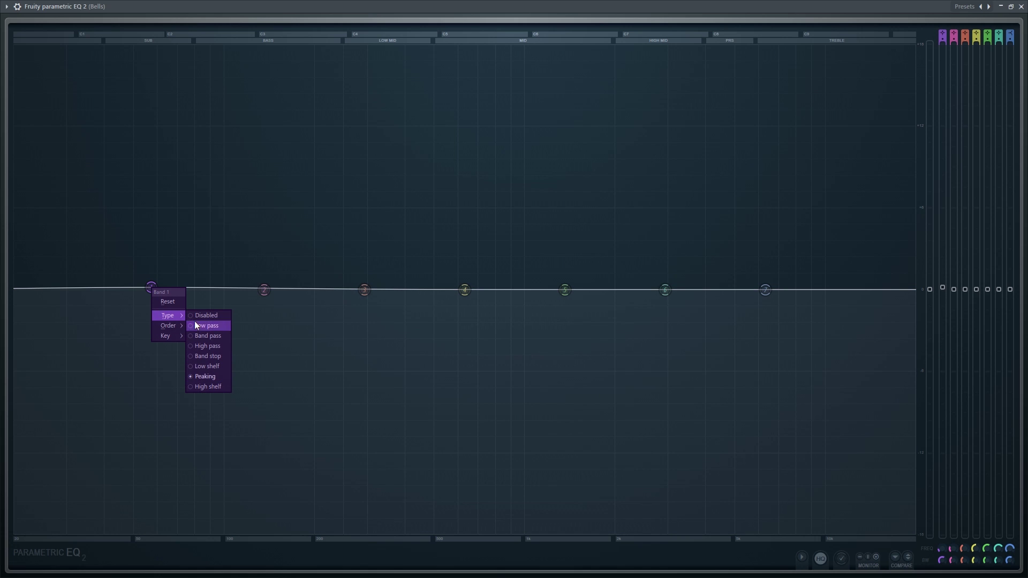
left_click(201, 345)
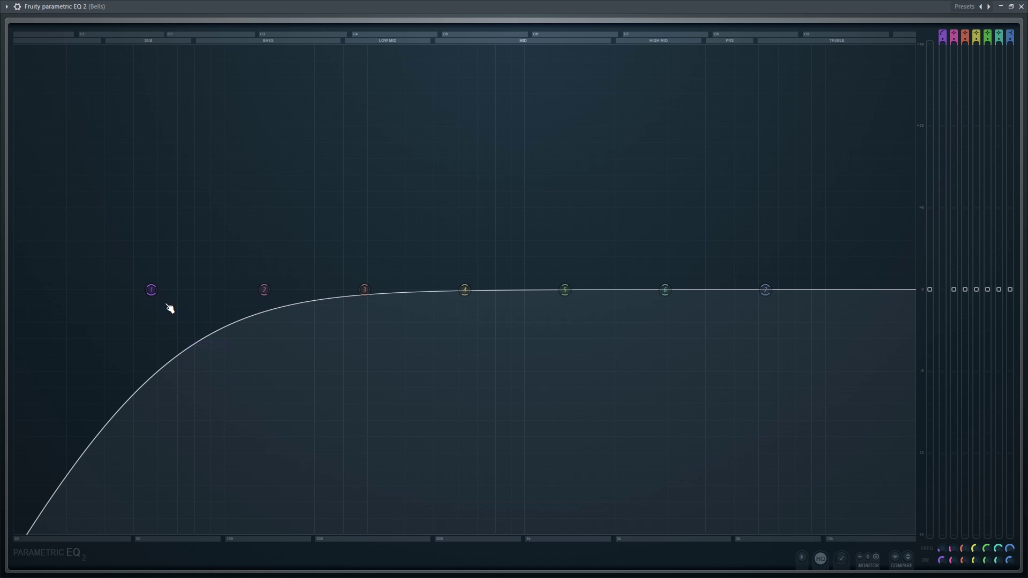
left_click_drag(151, 290, 303, 290)
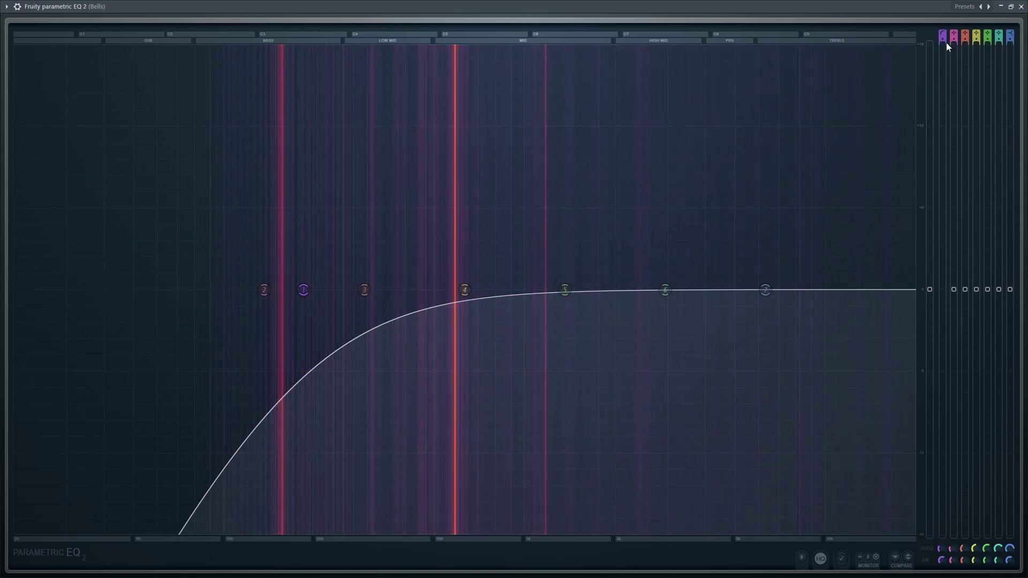
left_click_drag(942, 39, 943, 25)
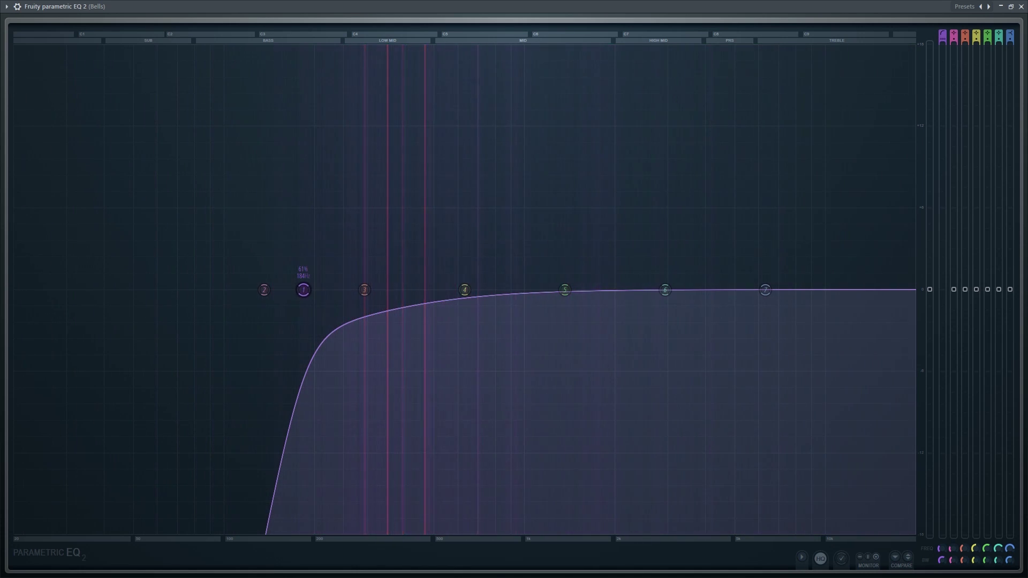
left_click_drag(942, 35, 943, 40)
left_click_drag(303, 289, 276, 289)
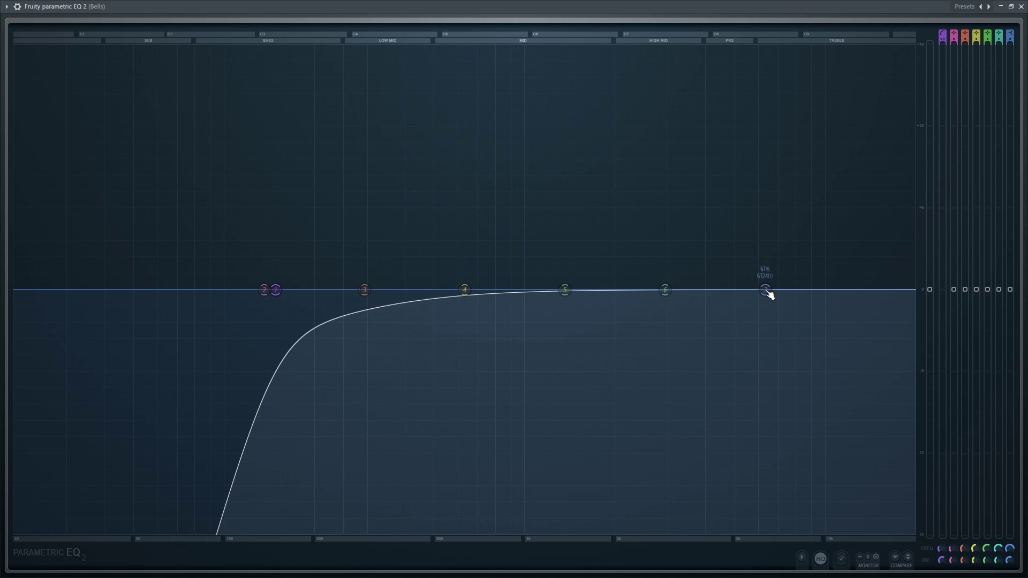
right_click(767, 292)
mouse_move(772, 320)
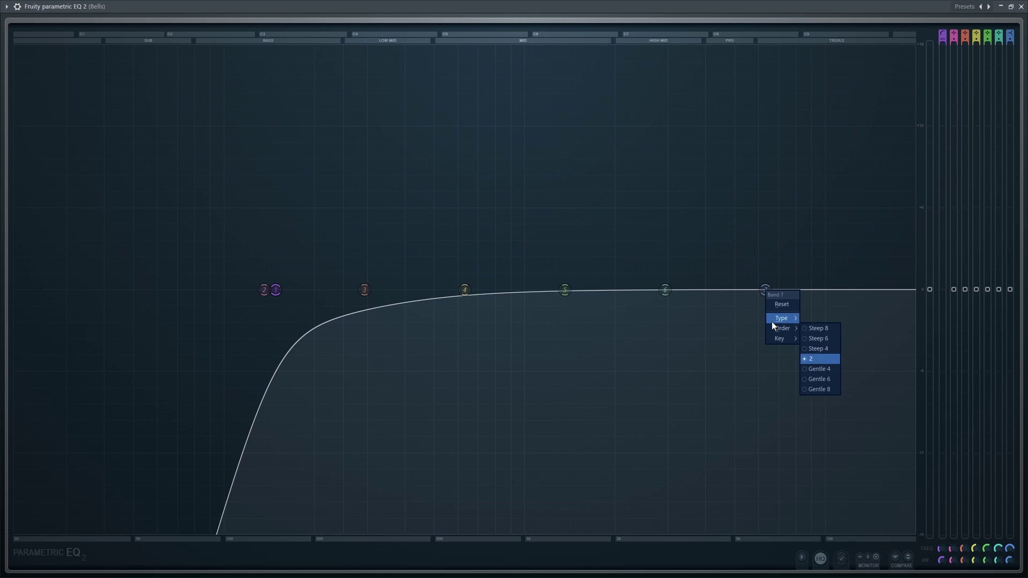
left_click(662, 295)
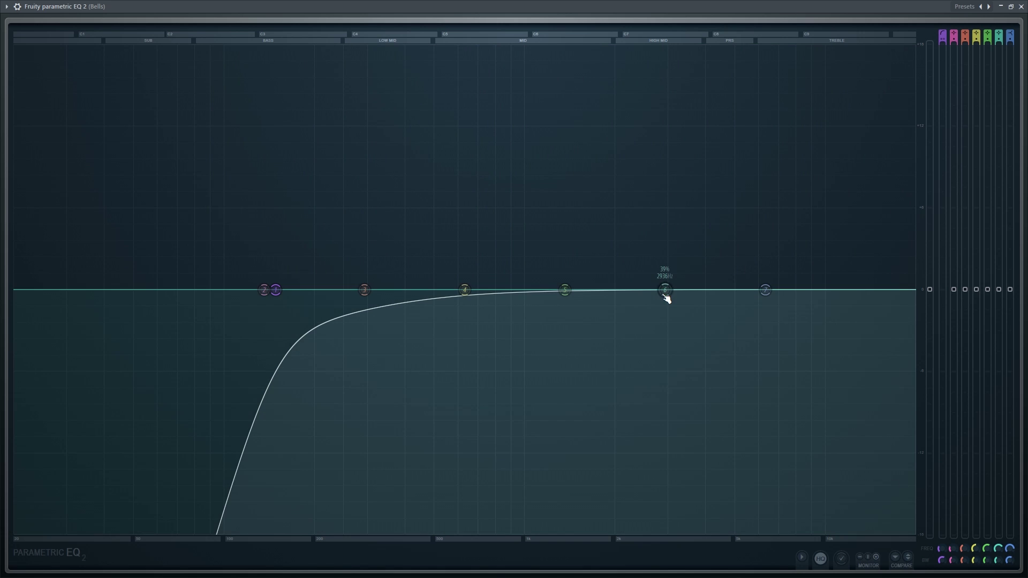
Set band 7 to a Low pass filter and sweep its cutoff down near band 4, finishing at the upper end of the spectrum
right_click(765, 290)
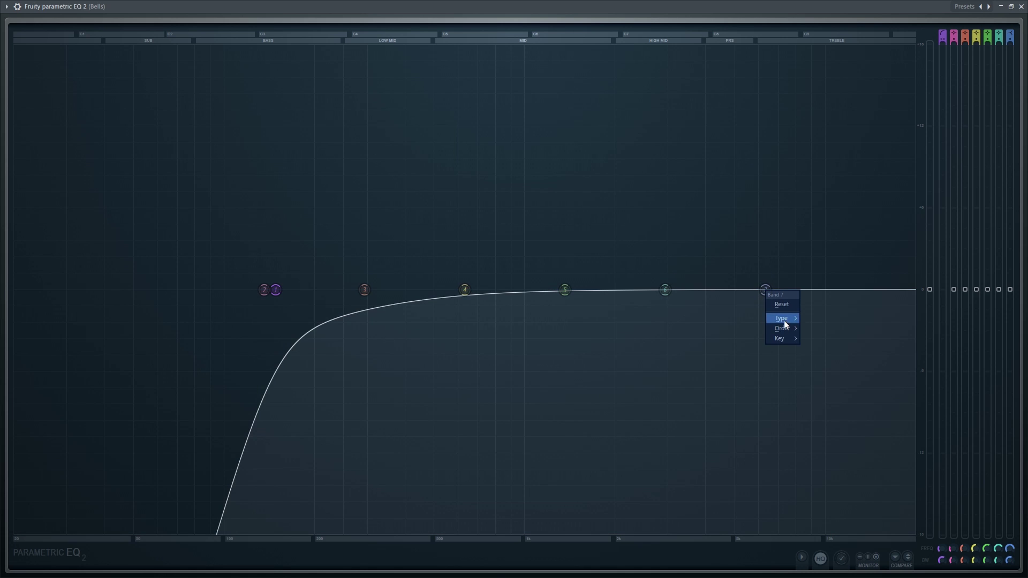
mouse_move(781, 325)
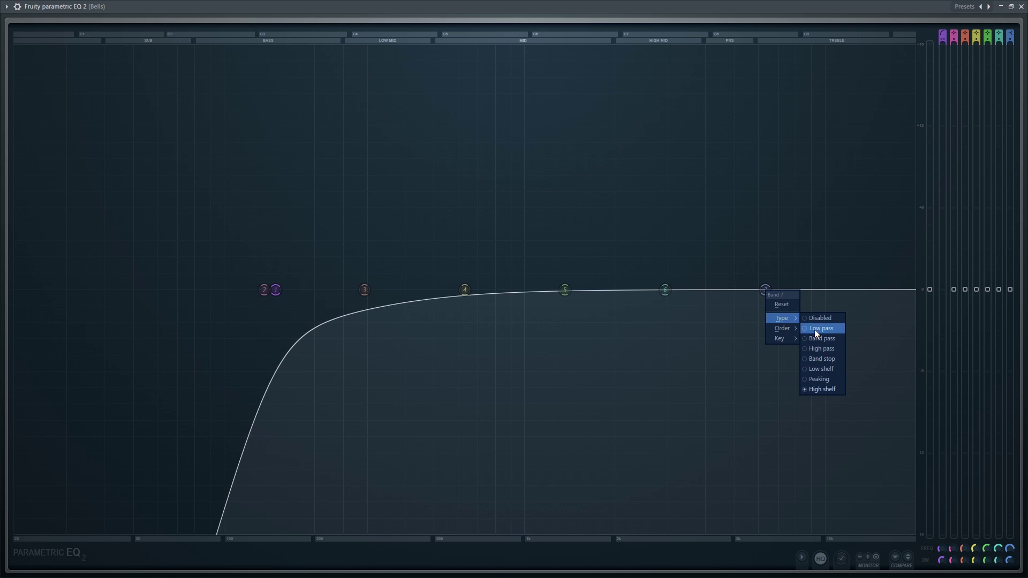
left_click(814, 329)
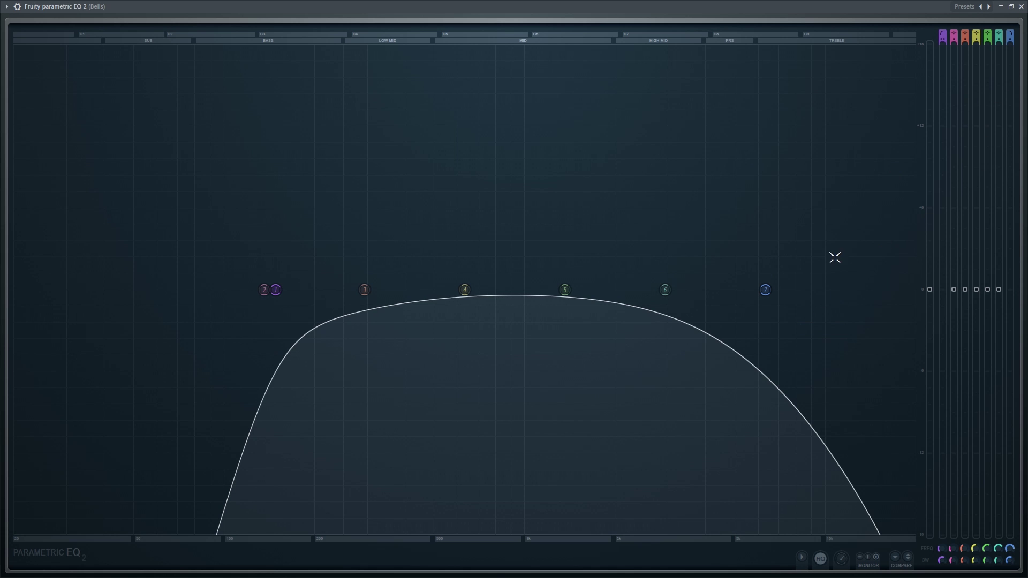
left_click_drag(766, 289, 488, 290)
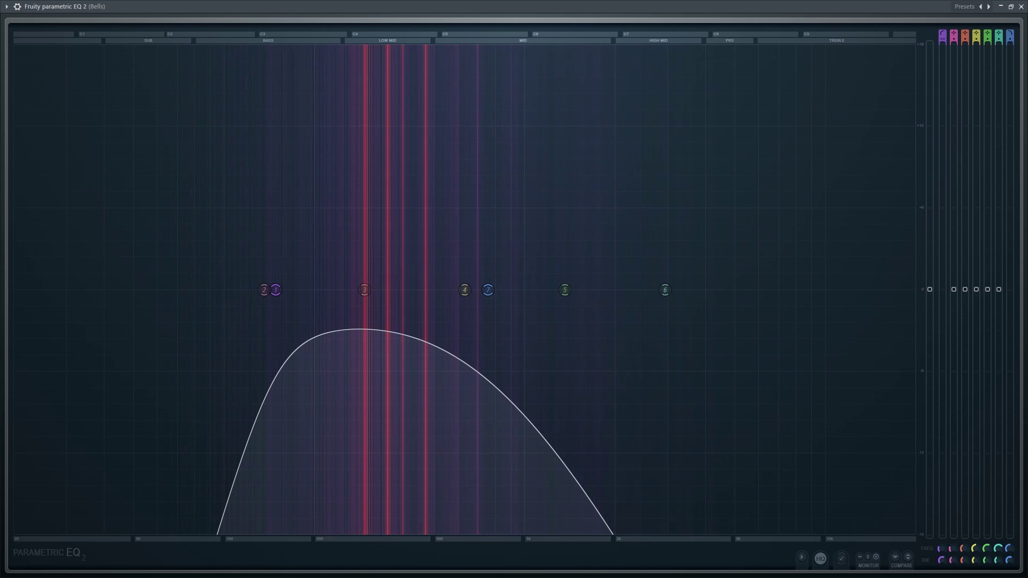
left_click_drag(490, 293, 914, 289)
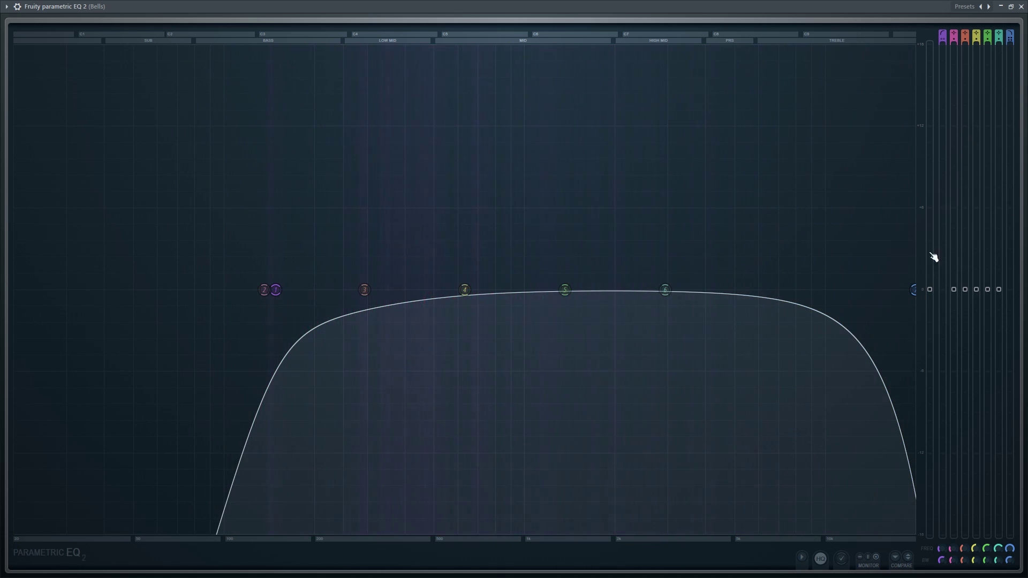
Change band 7 to a Band pass filter, sweep it down into the low mids, and place it at about 6075 Hz
right_click(913, 293)
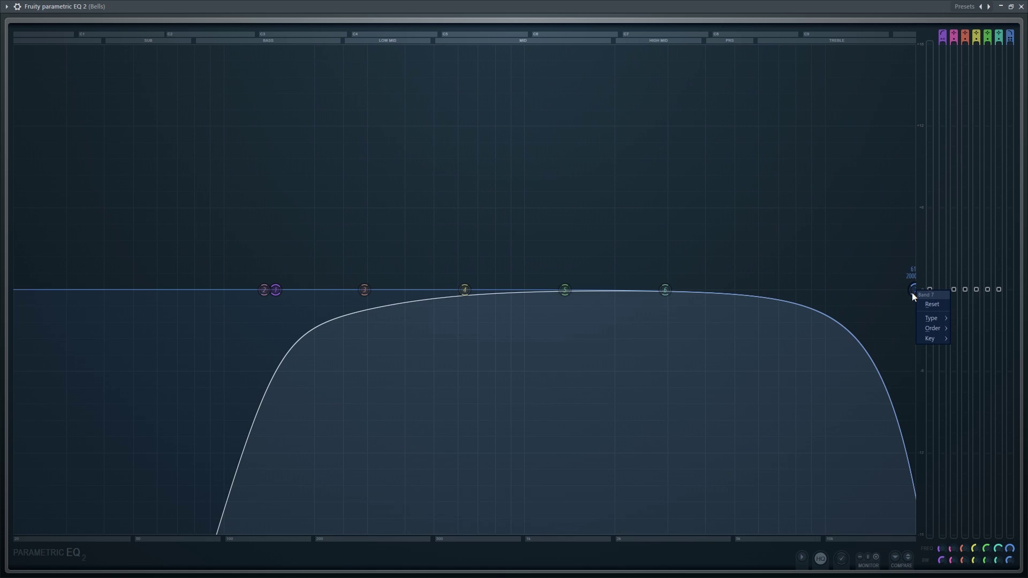
mouse_move(921, 320)
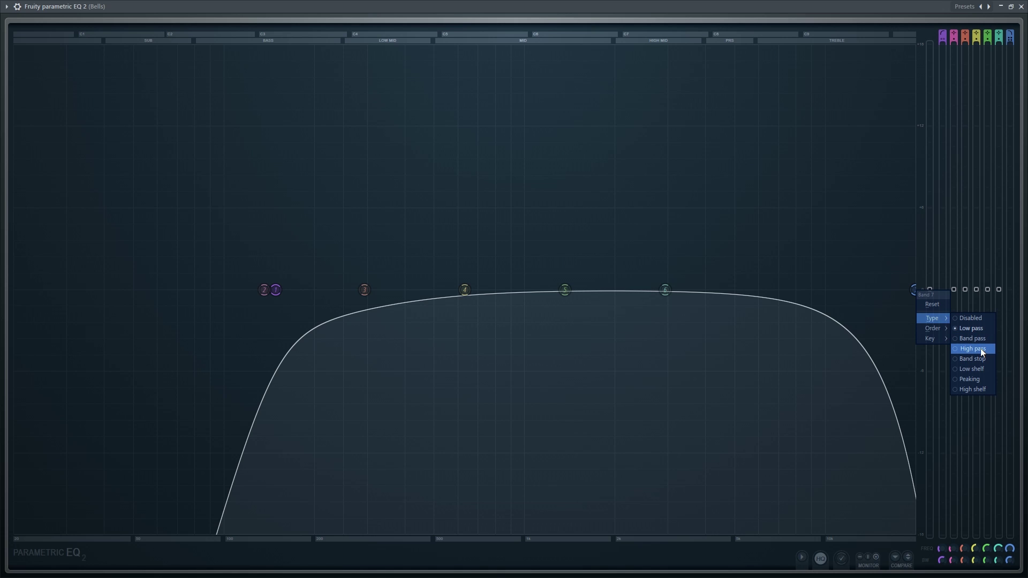
left_click(978, 339)
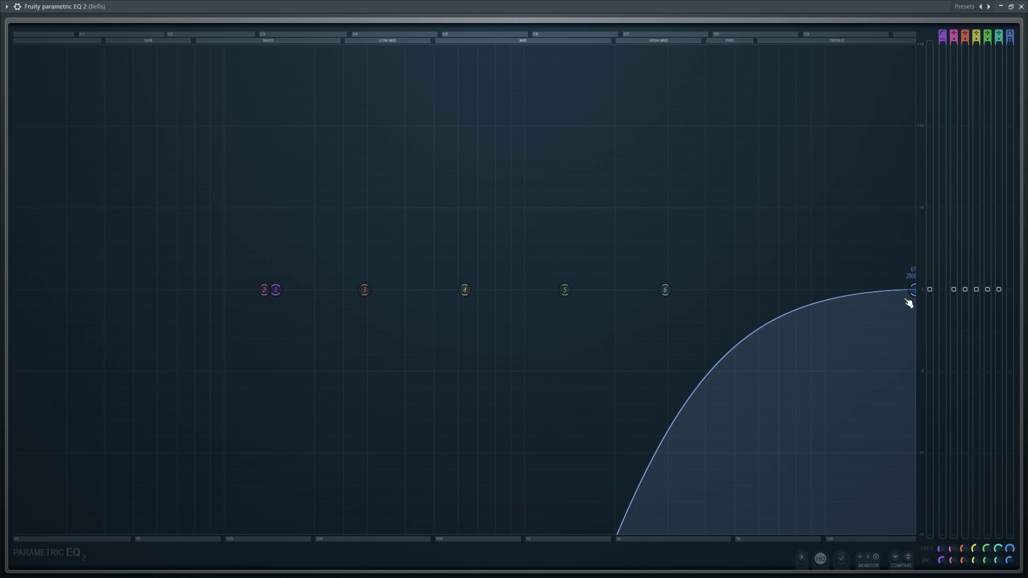
left_click_drag(914, 289, 403, 290)
left_click_drag(527, 289, 760, 290)
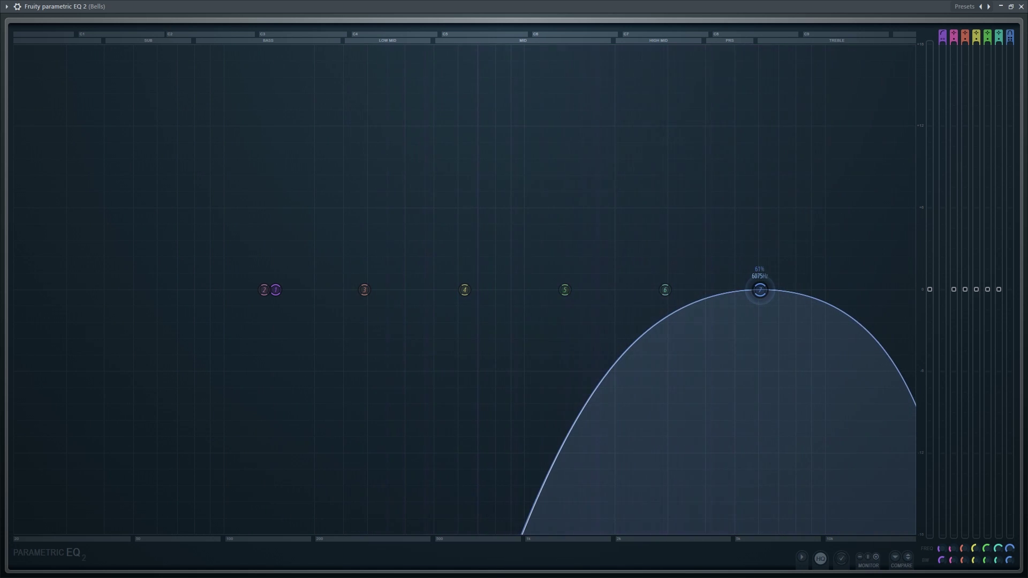
Change band 7 to a Band stop filter and move it to about 10671 Hz
right_click(761, 290)
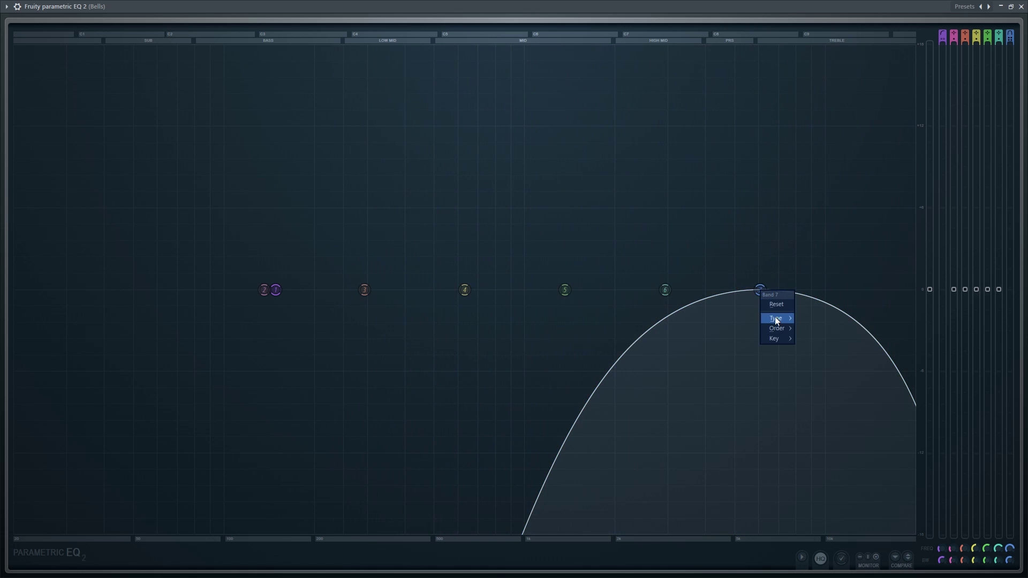
mouse_move(775, 318)
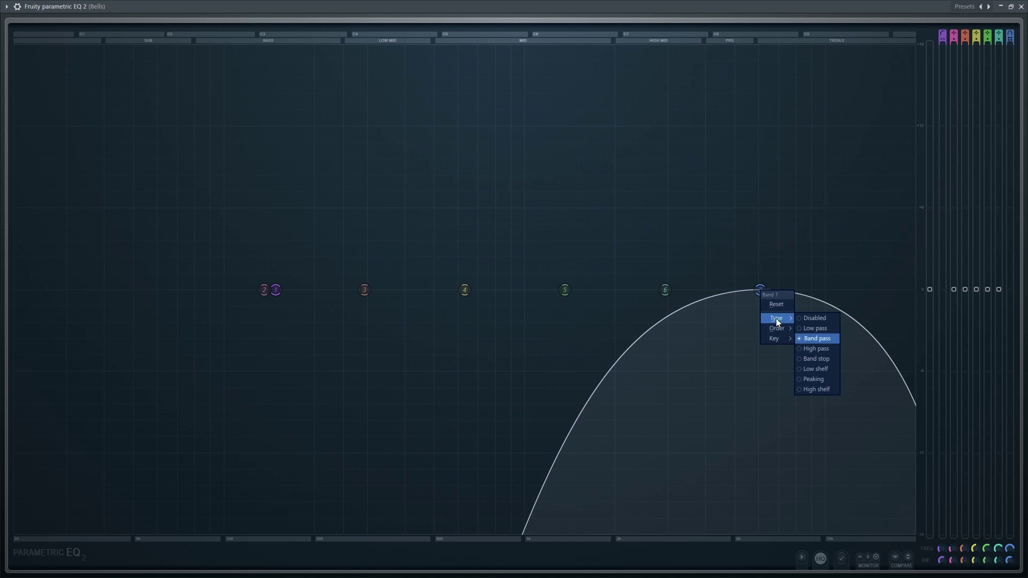
left_click(821, 360)
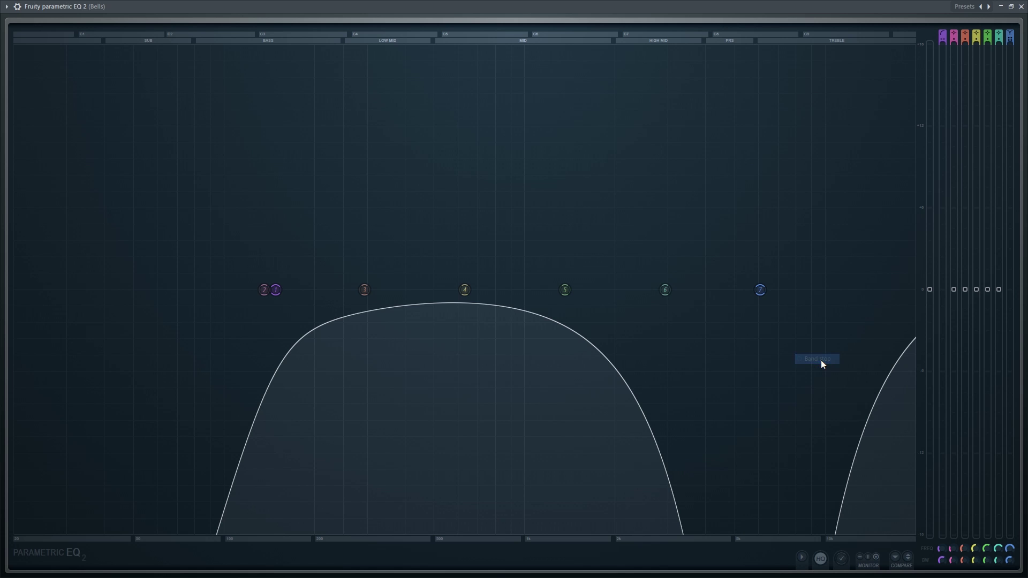
left_click_drag(760, 290, 833, 290)
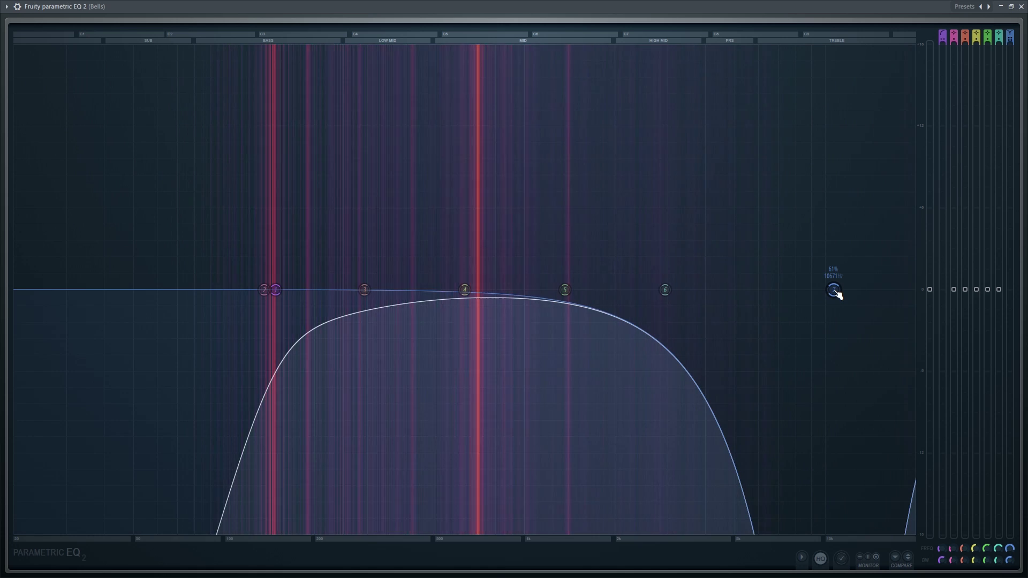
Change band 7 to a Low shelf filter with a deep cut at about 7425 Hz
right_click(834, 290)
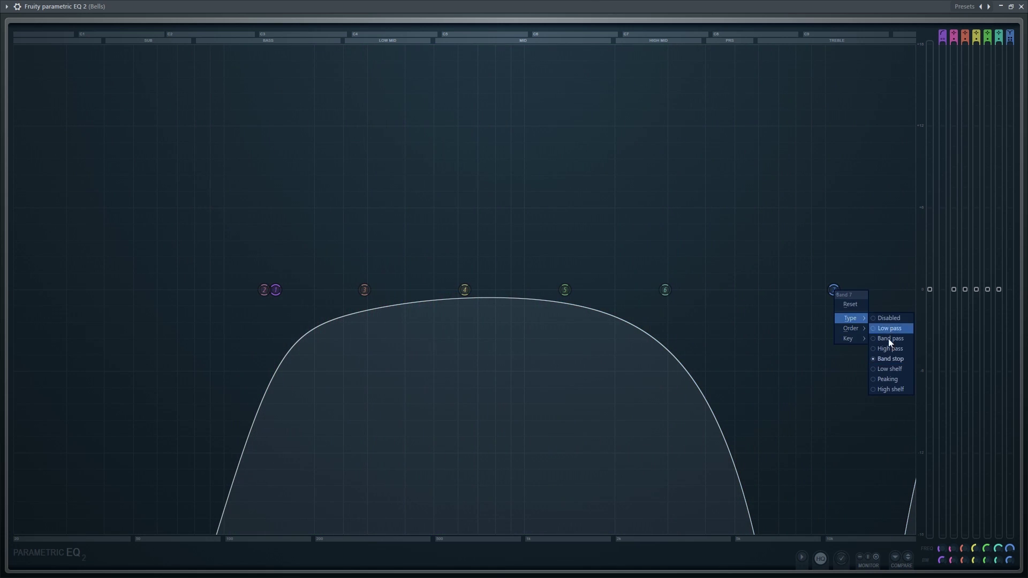
left_click(893, 375)
left_click_drag(834, 462, 785, 478)
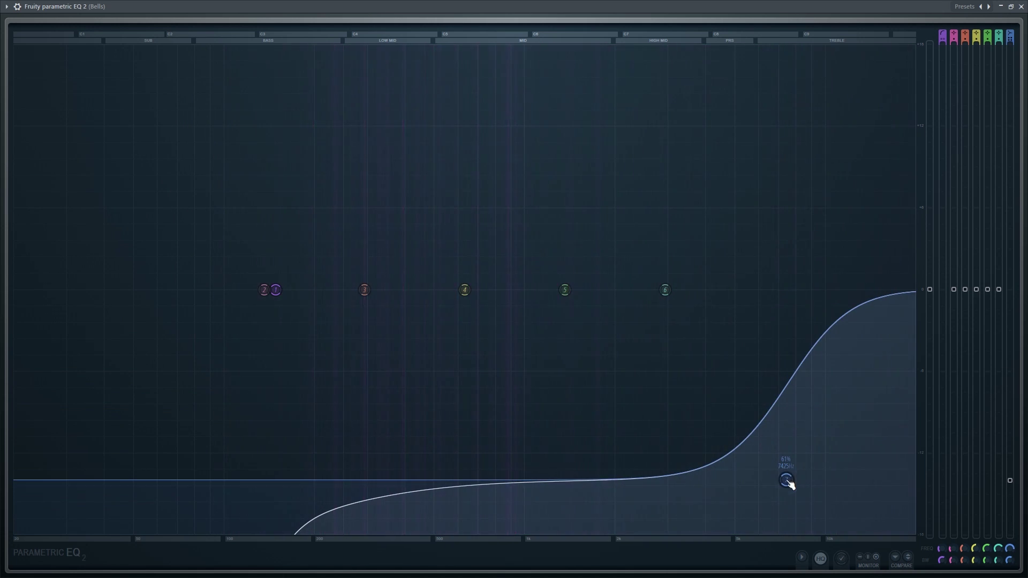
Change band 7 to a High shelf filter and reduce its cut to a shallow one at a slightly lower frequency
right_click(785, 480)
mouse_move(806, 519)
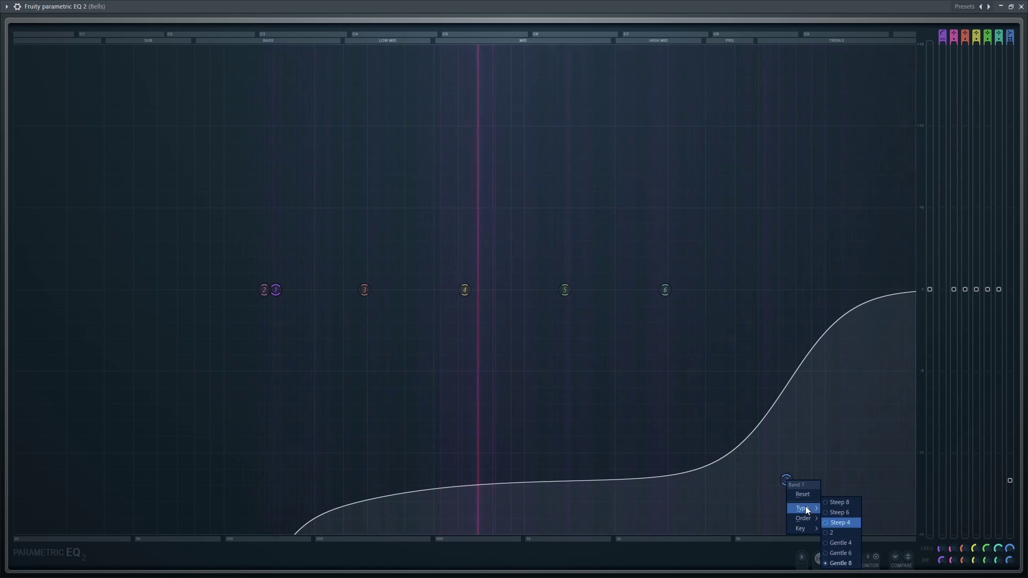
left_click(844, 564)
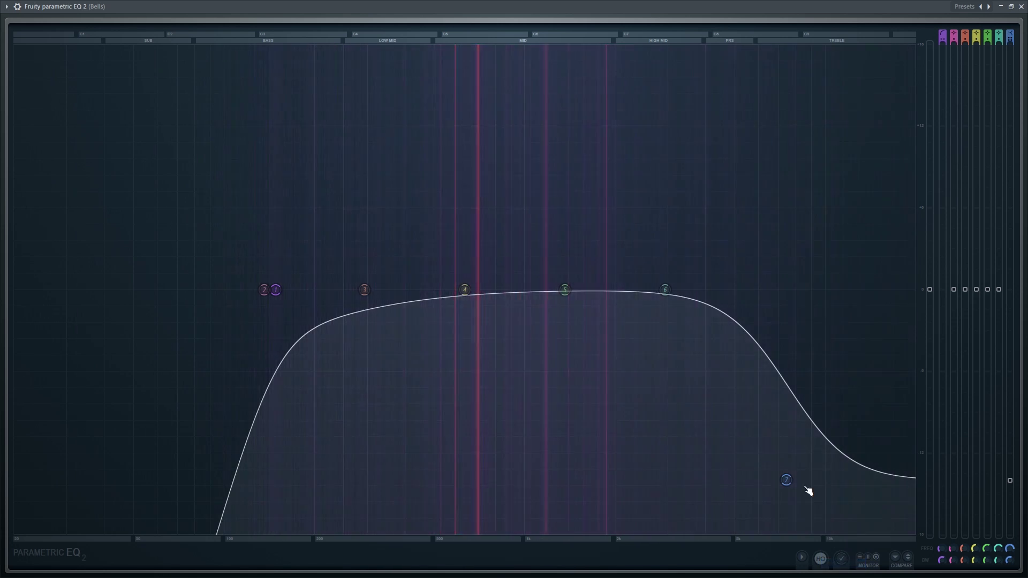
left_click_drag(786, 480, 769, 345)
Change band 7 to a Peaking filter and pull it down to about -12 dB at about 6825 Hz
right_click(769, 346)
mouse_move(779, 373)
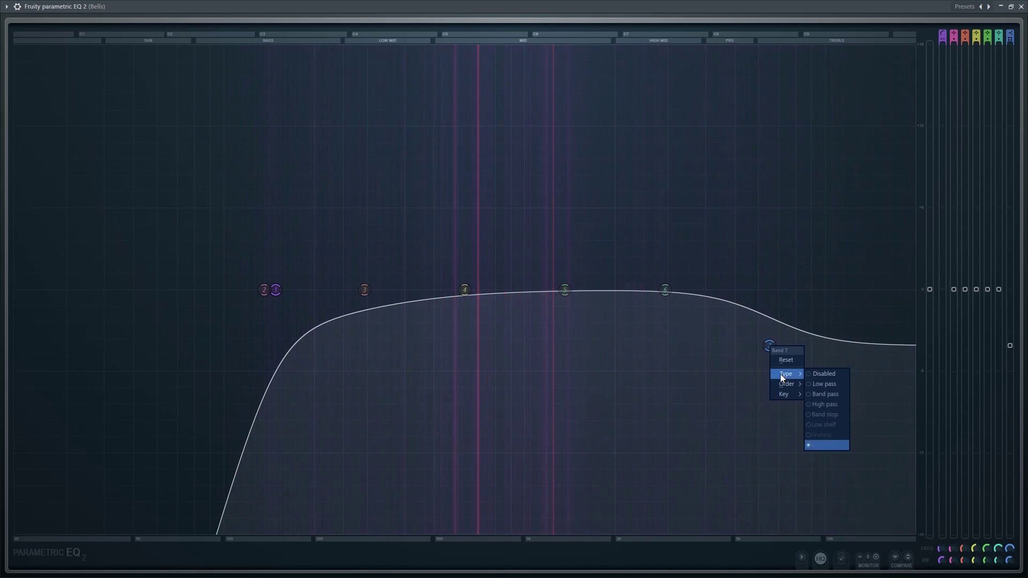
left_click(825, 432)
left_click_drag(770, 346, 775, 453)
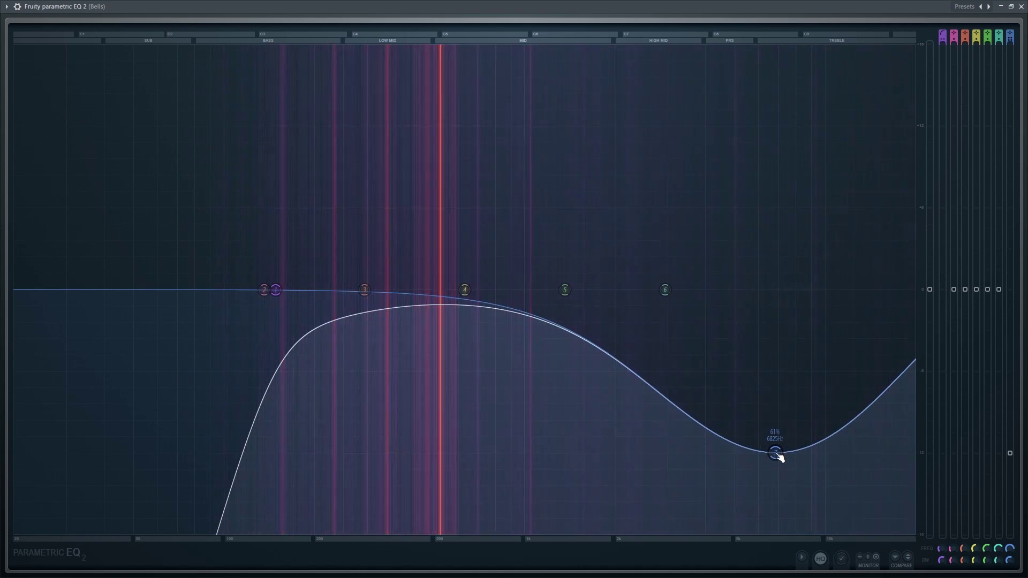
Change band 7 to a Low shelf filter
right_click(775, 453)
mouse_move(797, 482)
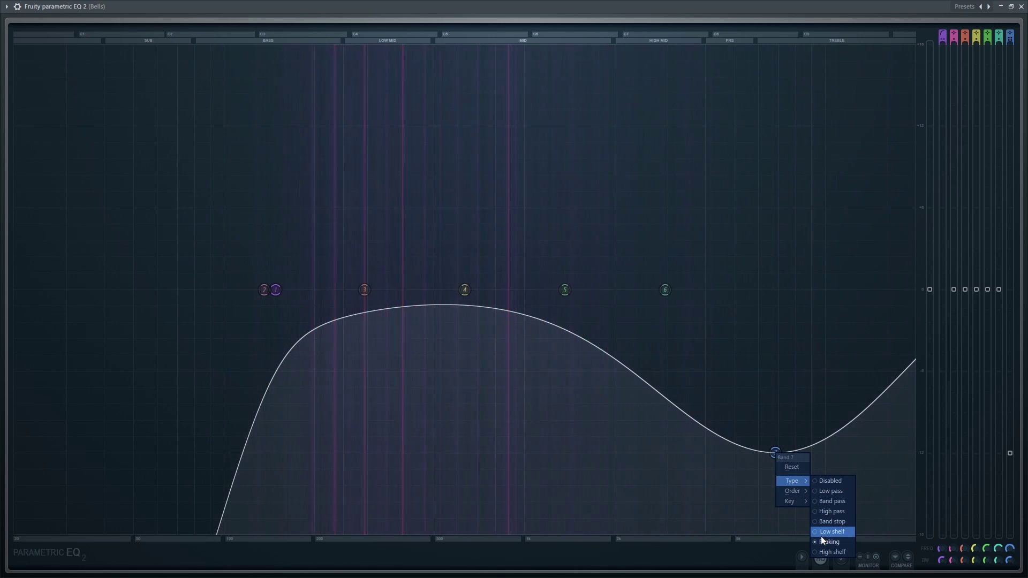
left_click(820, 533)
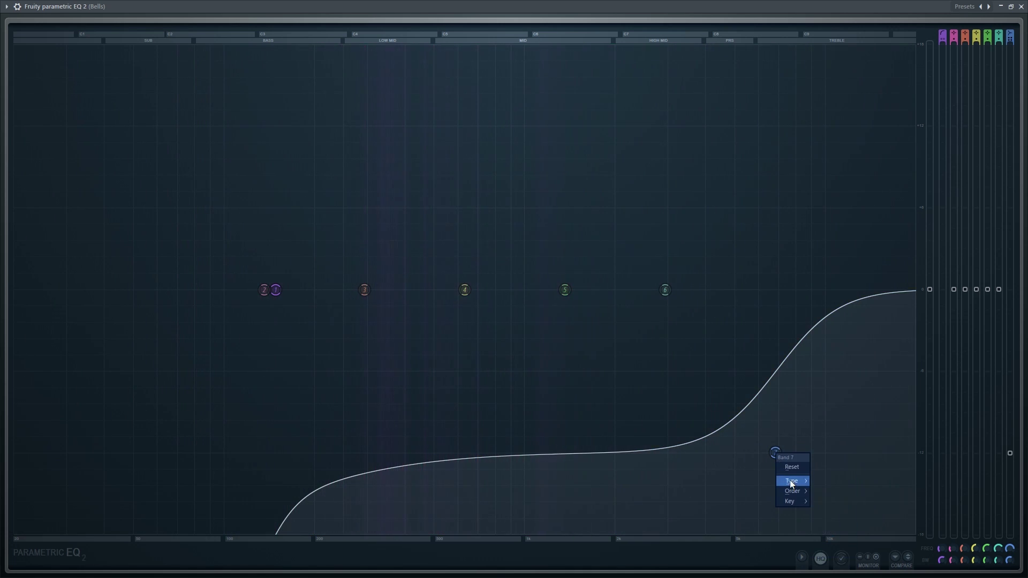
Change band 7 to a High shelf filter and raise it to about +3 dB at about 5 kHz
mouse_move(789, 480)
left_click(833, 552)
left_click_drag(774, 452, 733, 247)
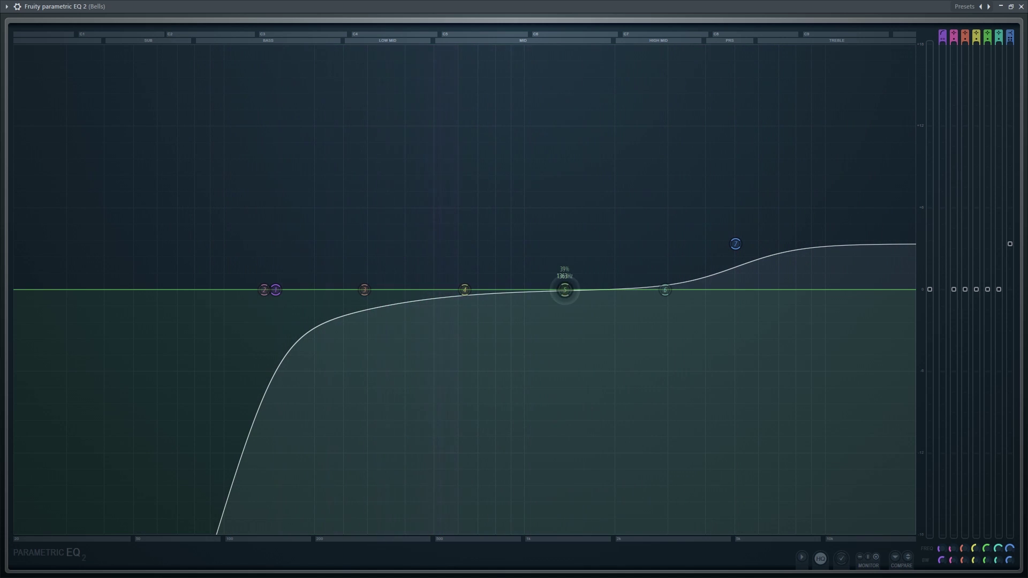
Boost band 5 by about 3 dB, look through its filter types while keeping Peaking, and shift it to about 877 Hz
left_click_drag(565, 289, 568, 243)
right_click(567, 242)
mouse_move(577, 269)
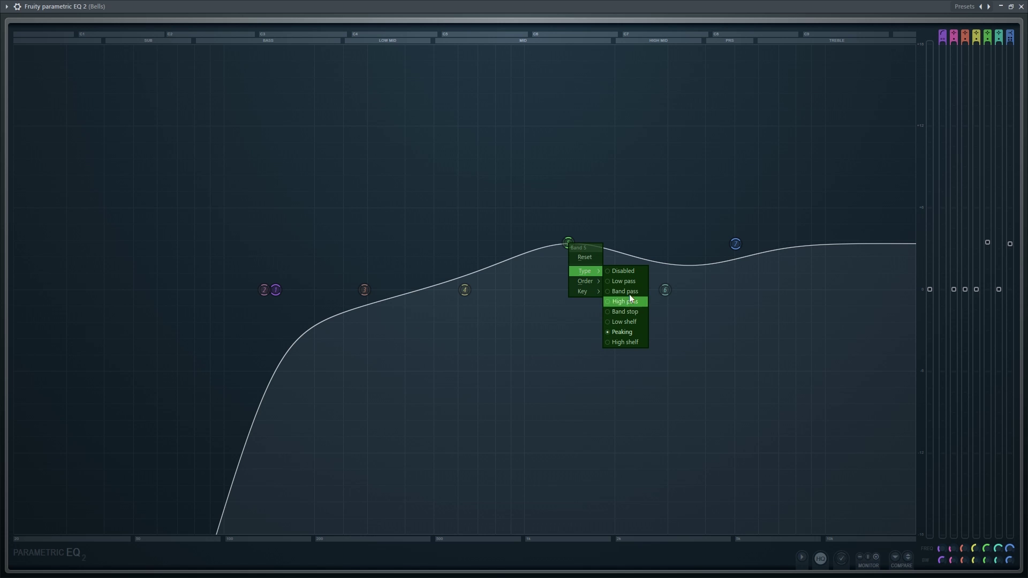
left_click(569, 244)
left_click_drag(569, 243, 540, 258)
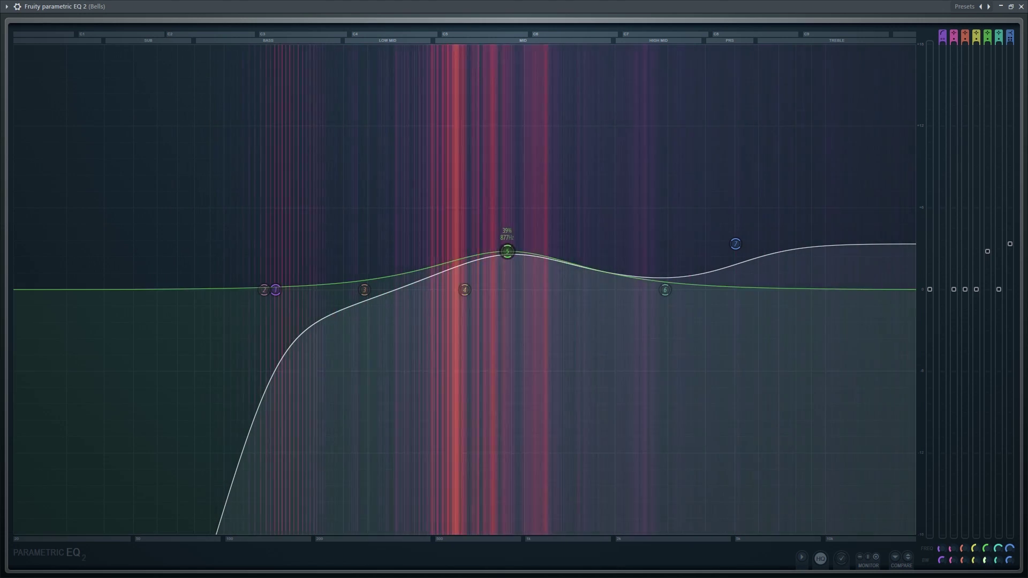
Narrow band 5's bandwidth to 0%, raise it to about +10 dB and sweep it between about 2317 Hz and 370 Hz
left_click_drag(987, 561, 987, 576)
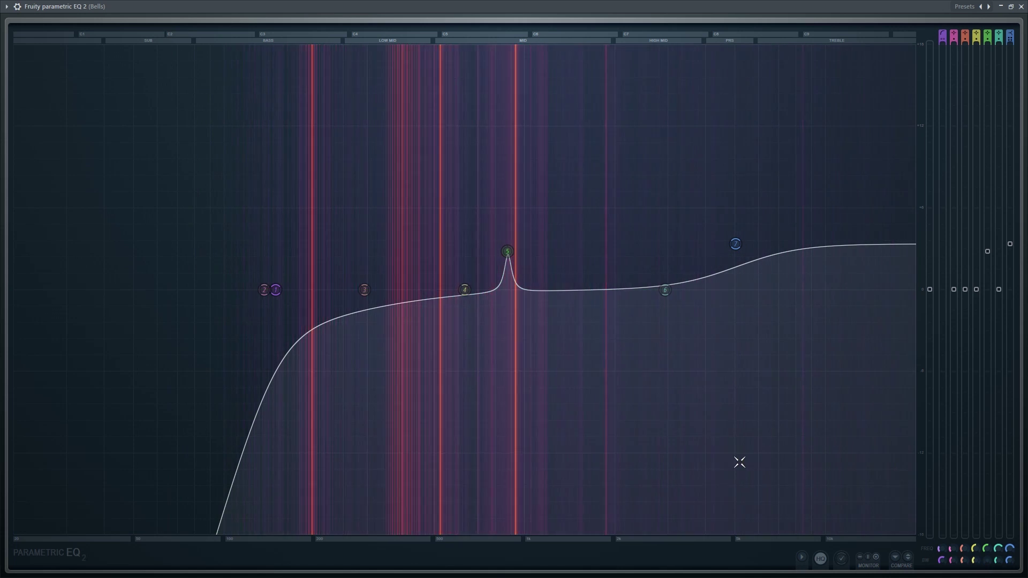
left_click_drag(507, 251, 525, 192)
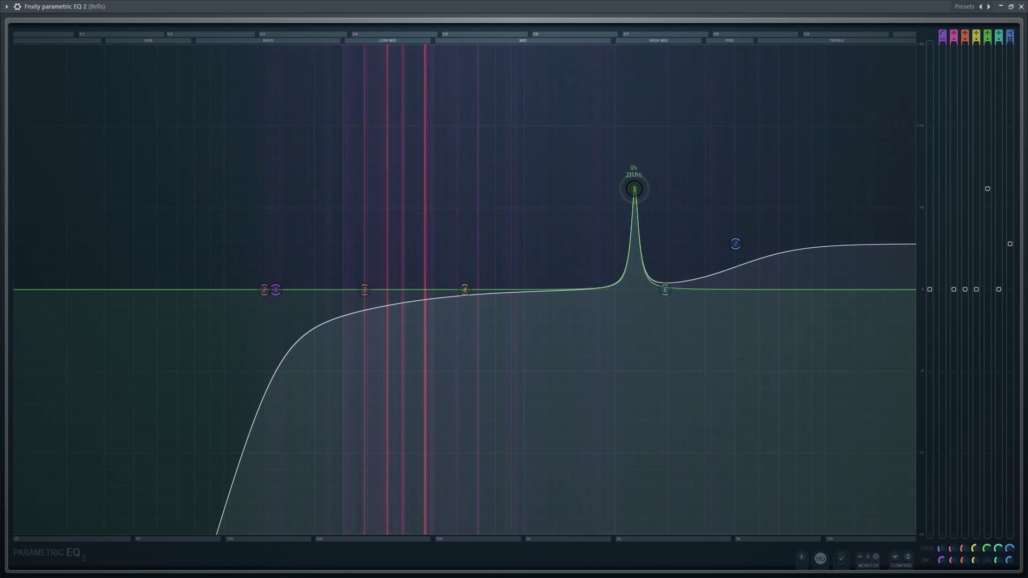
left_click_drag(589, 165, 392, 151)
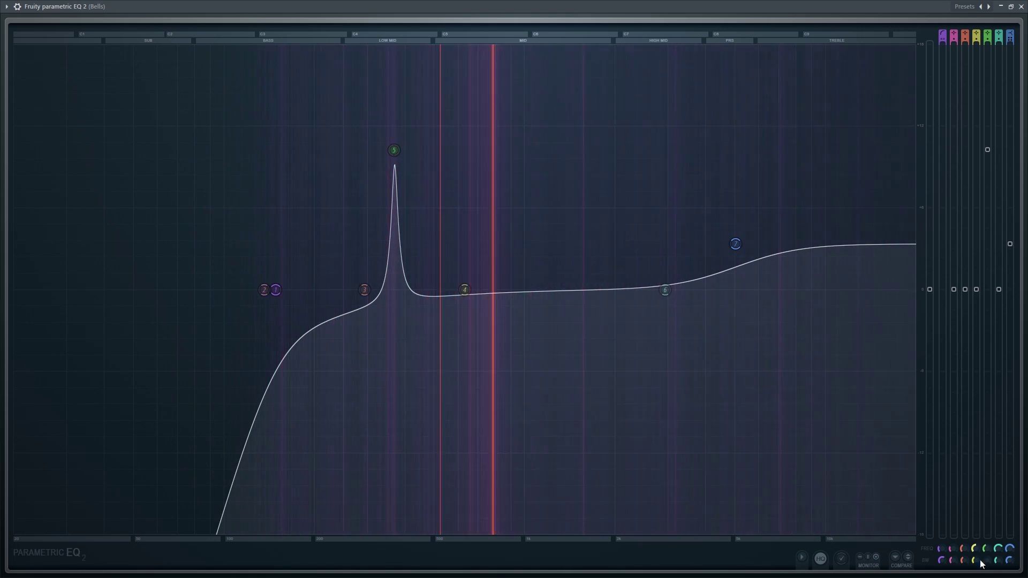
Widen band 5's bandwidth to 19% and place it at about 1380 Hz with a gentle boost of about 2 dB
left_click_drag(990, 564, 786, 428)
left_click_drag(394, 150, 405, 242)
left_click_drag(472, 256, 568, 256)
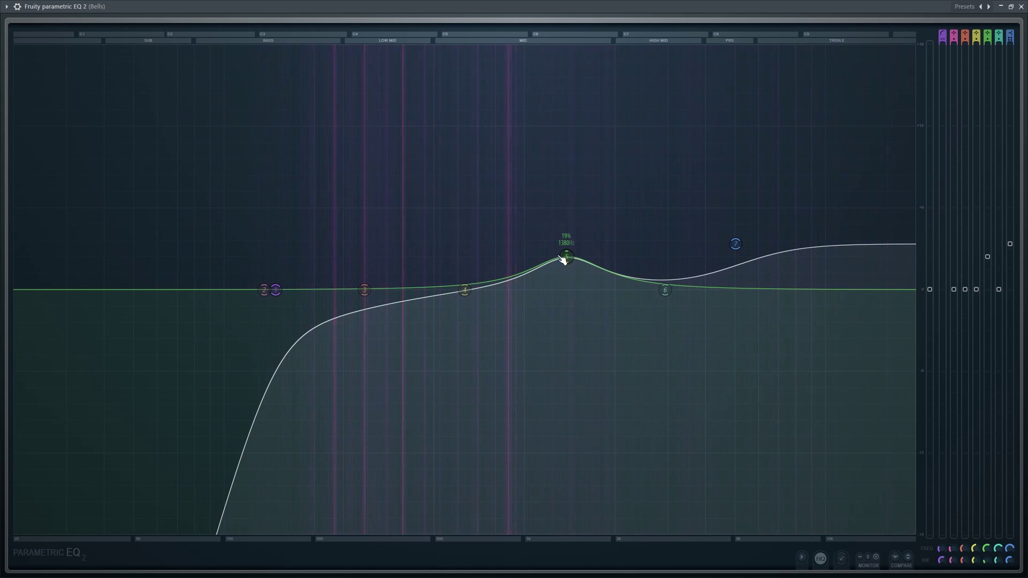
left_click_drag(563, 260, 566, 260)
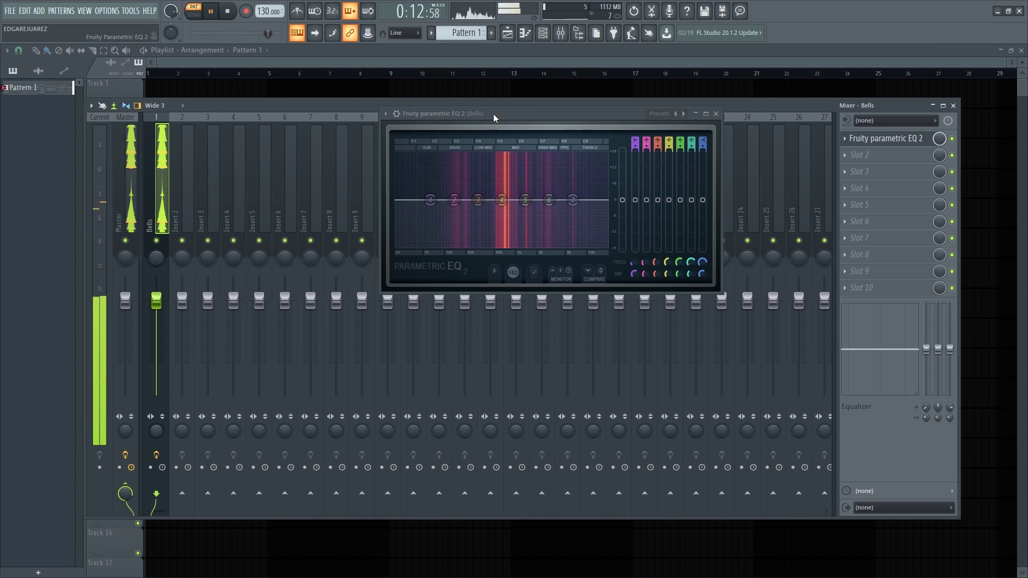
Reposition the EQ window and flip between the shaped curve and the spare flat state to compare the bells
left_click_drag(494, 117, 478, 118)
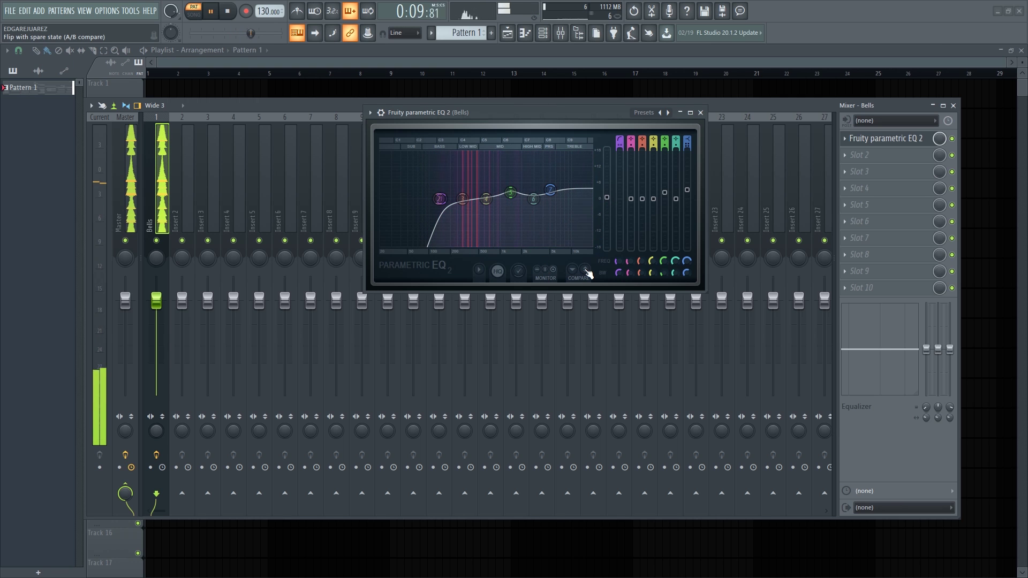
left_click(586, 270)
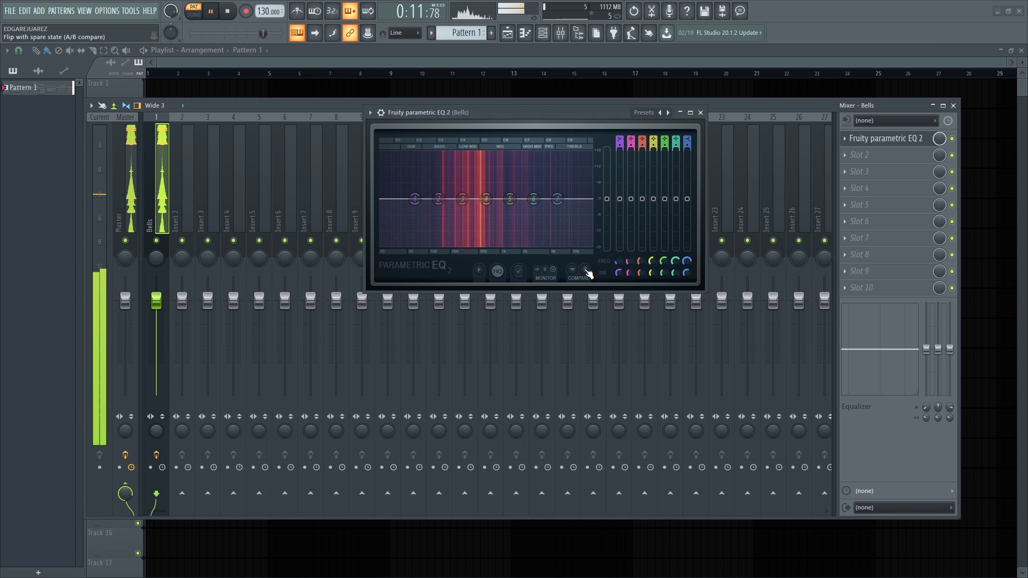
left_click(587, 271)
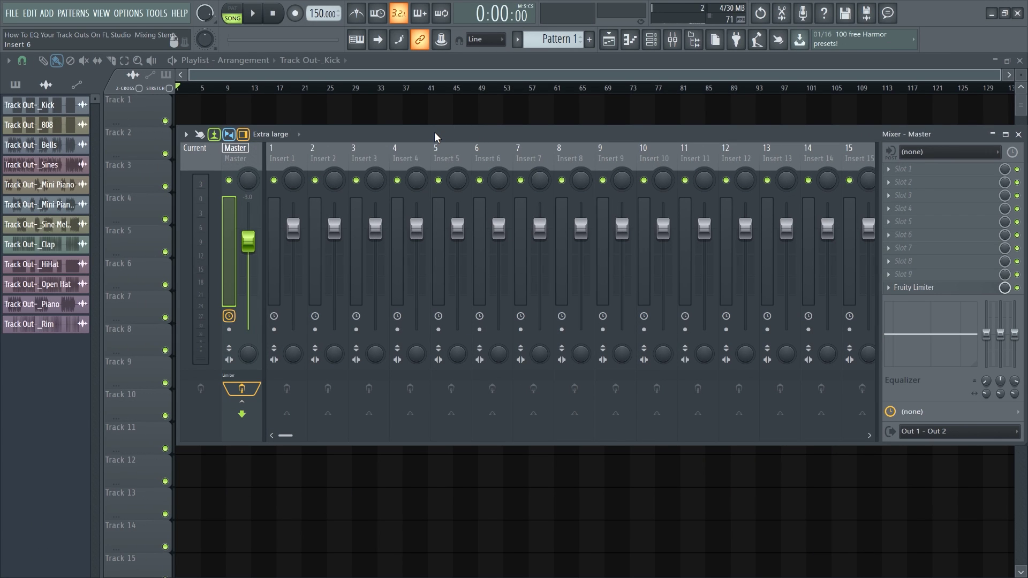
Maximize and close the mixer, and colour all the Track Out samples with a gradient from green to blue
double_click(435, 132)
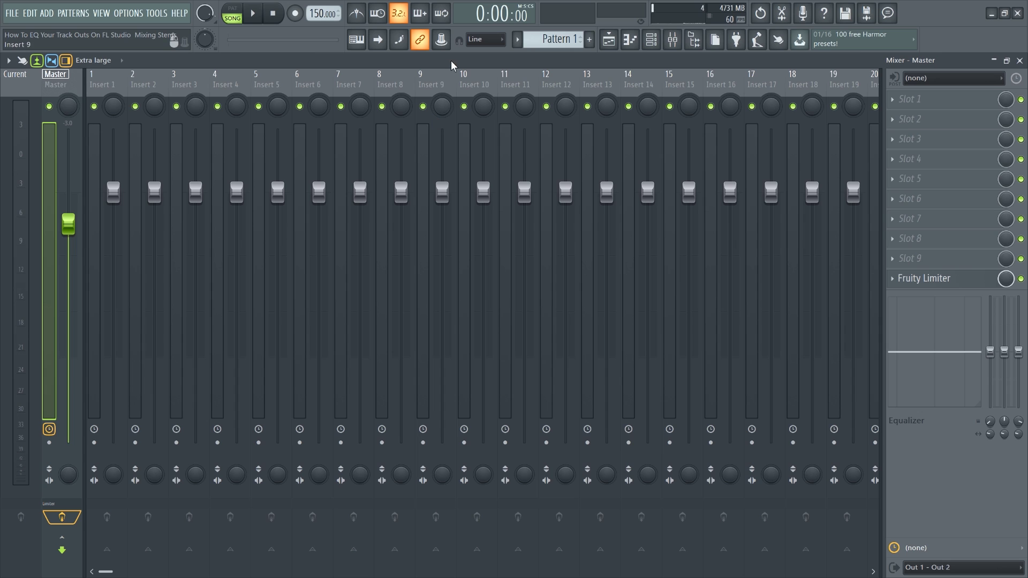
left_click(1020, 61)
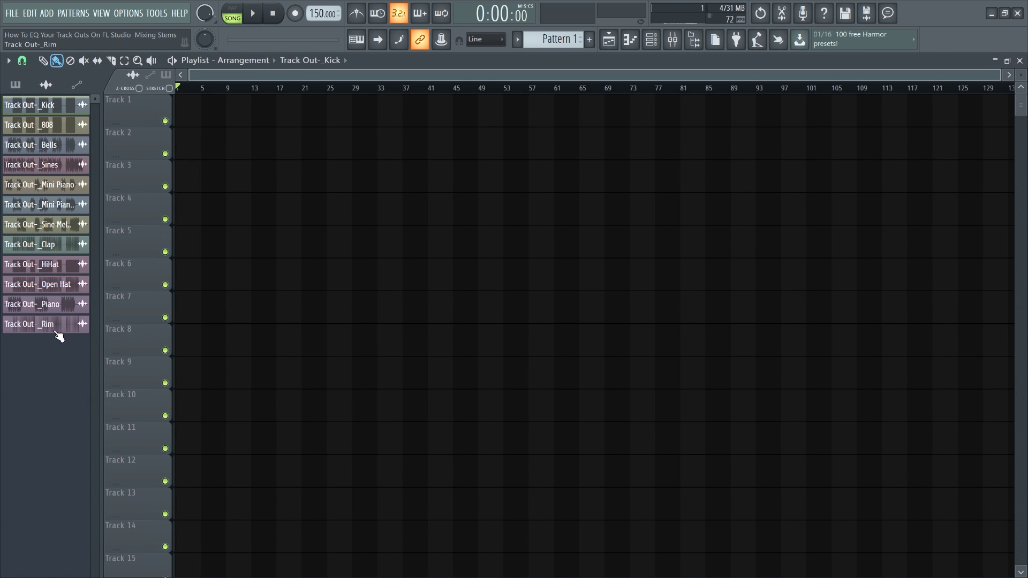
right_click(59, 108)
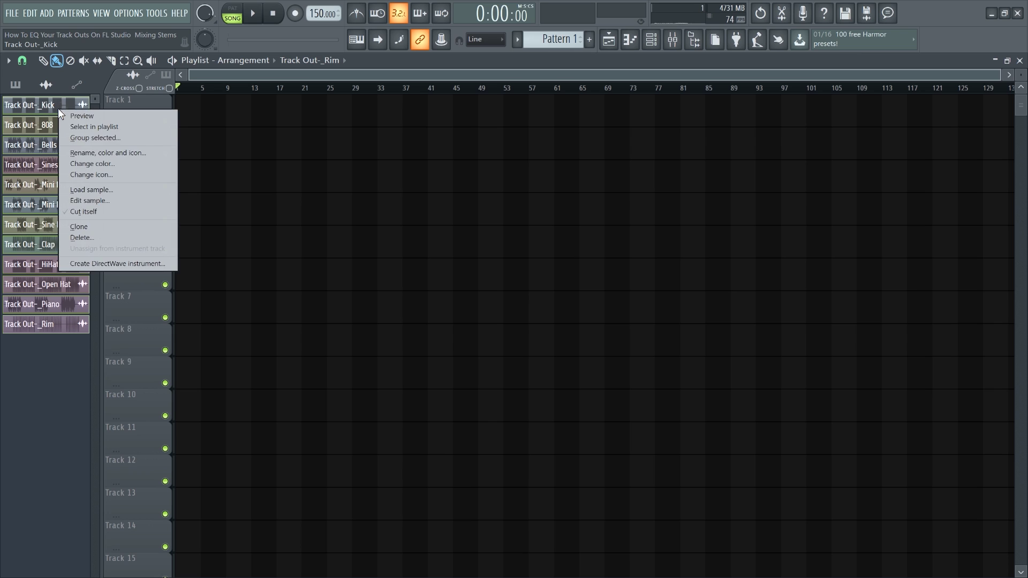
left_click(89, 164)
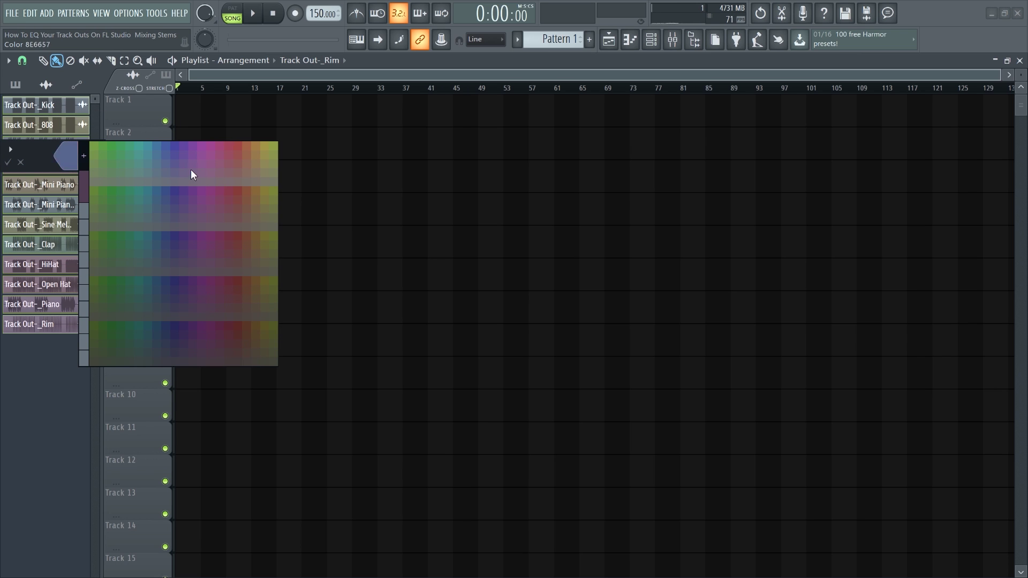
left_click(120, 191)
left_click(109, 170)
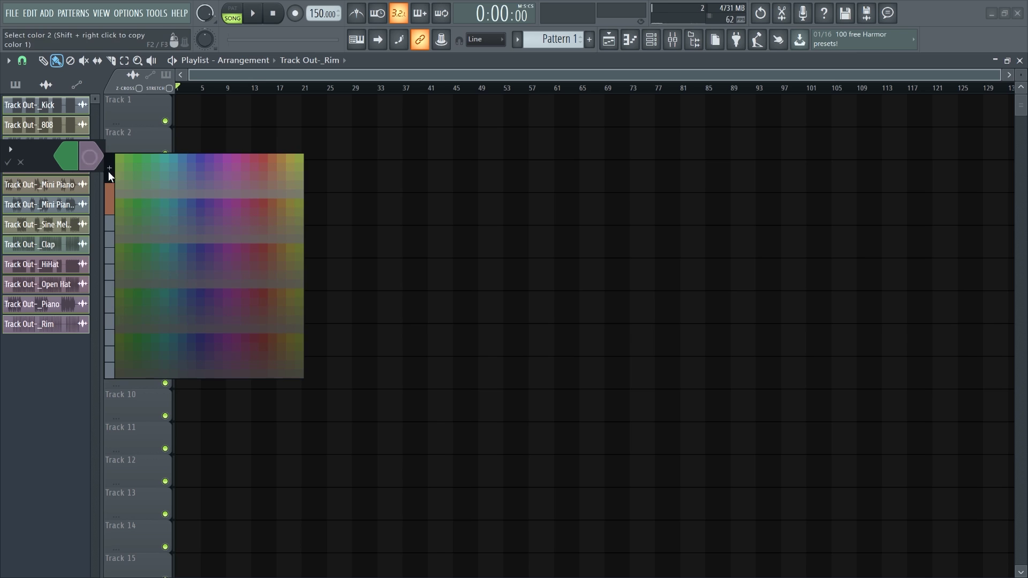
left_click(178, 207)
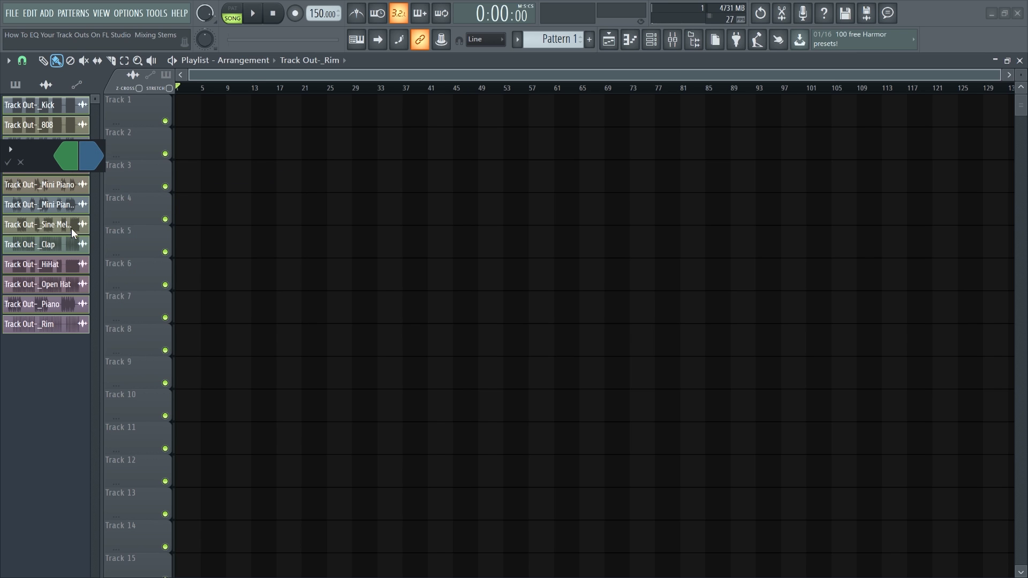
key("Return")
Place all the samples in the playlist from Track 1 down as audio tracks, and open the channel rack
left_click_drag(124, 105, 126, 106)
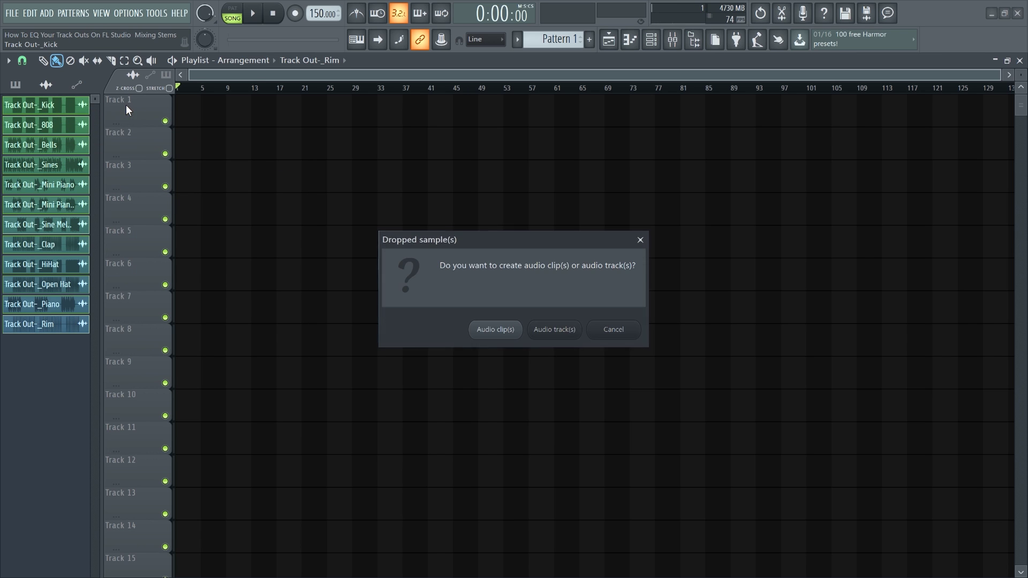
left_click(554, 329)
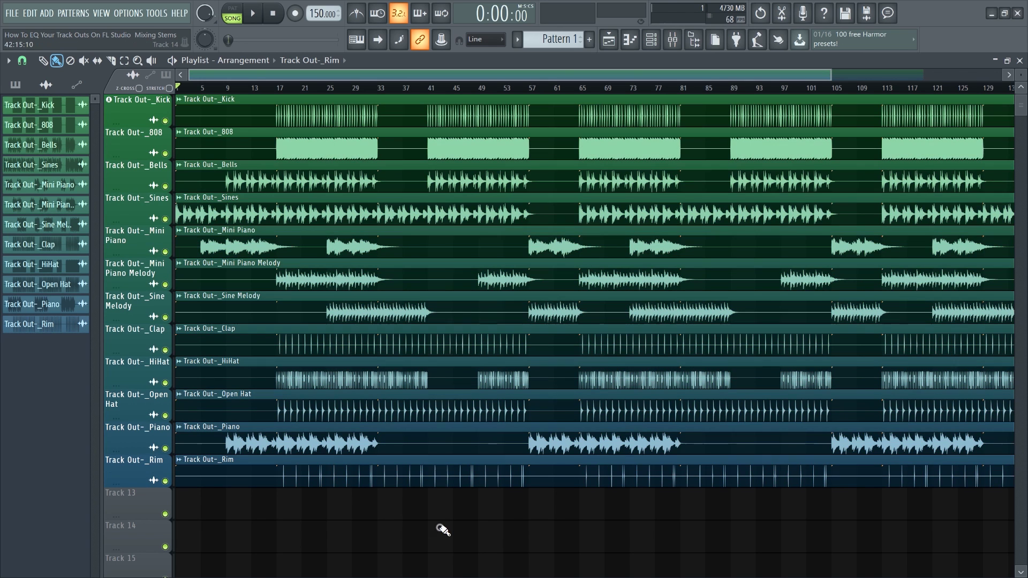
left_click(650, 43)
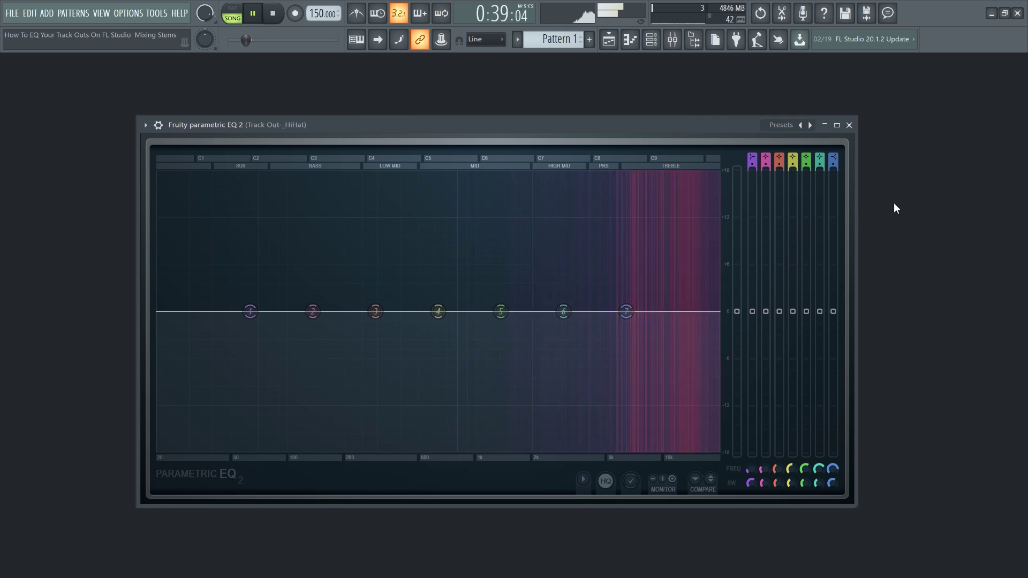
Stop the hi-hat playback and briefly audition the kick through its own flat EQ
key("space")
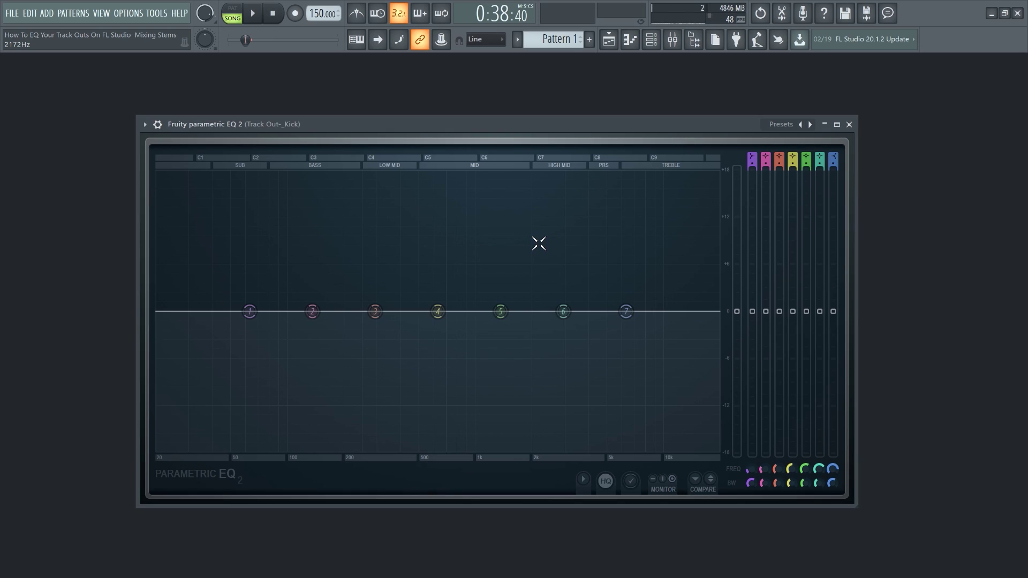
key("space")
key("space")
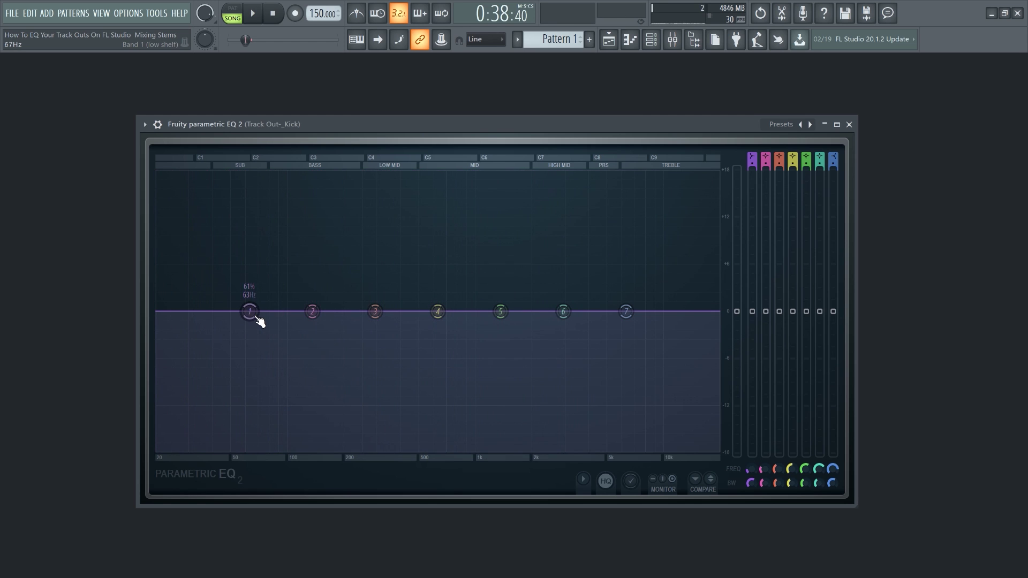
Change band 1 of the kick's EQ to a High pass filter and adjust its slope order
right_click(251, 314)
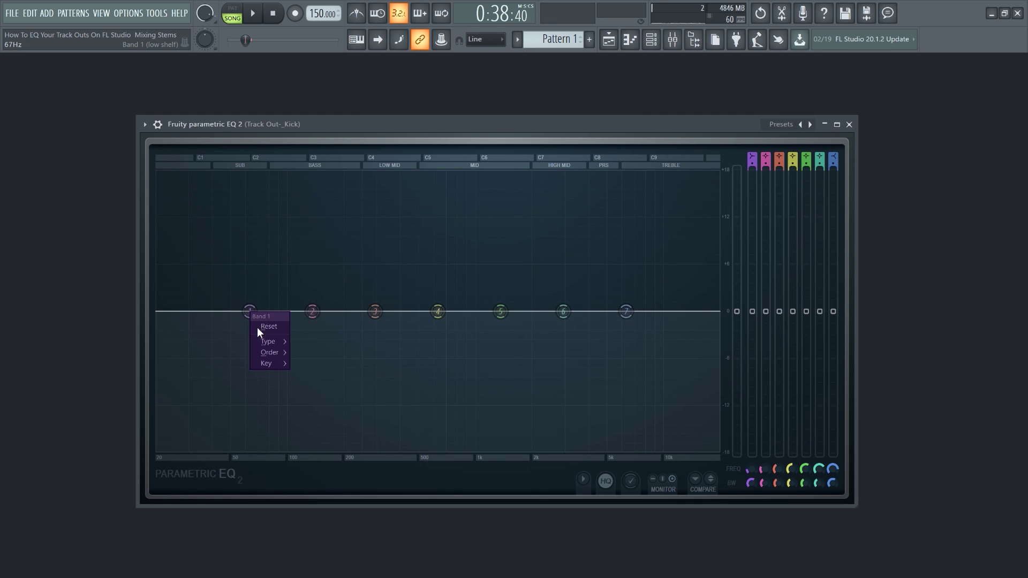
mouse_move(265, 342)
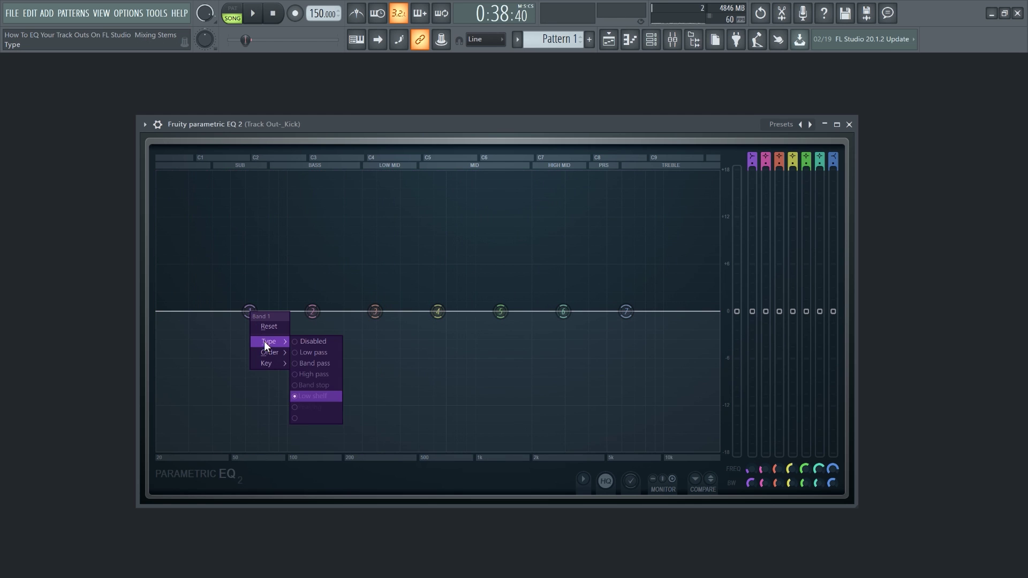
left_click(314, 375)
left_click(753, 164)
left_click_drag(753, 164, 753, 157)
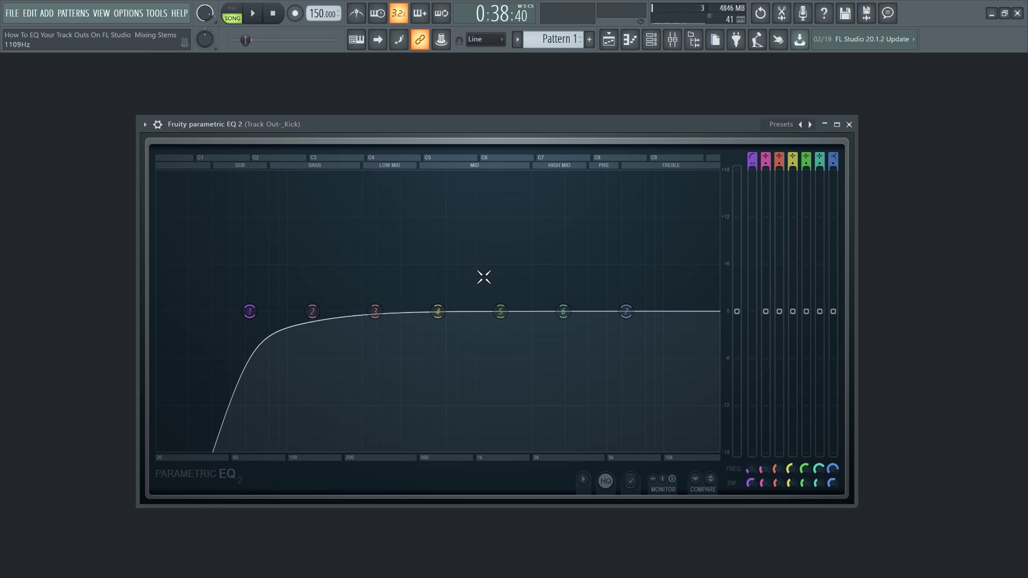
Play the kick, steepen band 1's high-pass slope and settle its cutoff at about 24 Hz
key("space")
left_click_drag(257, 305, 187, 311)
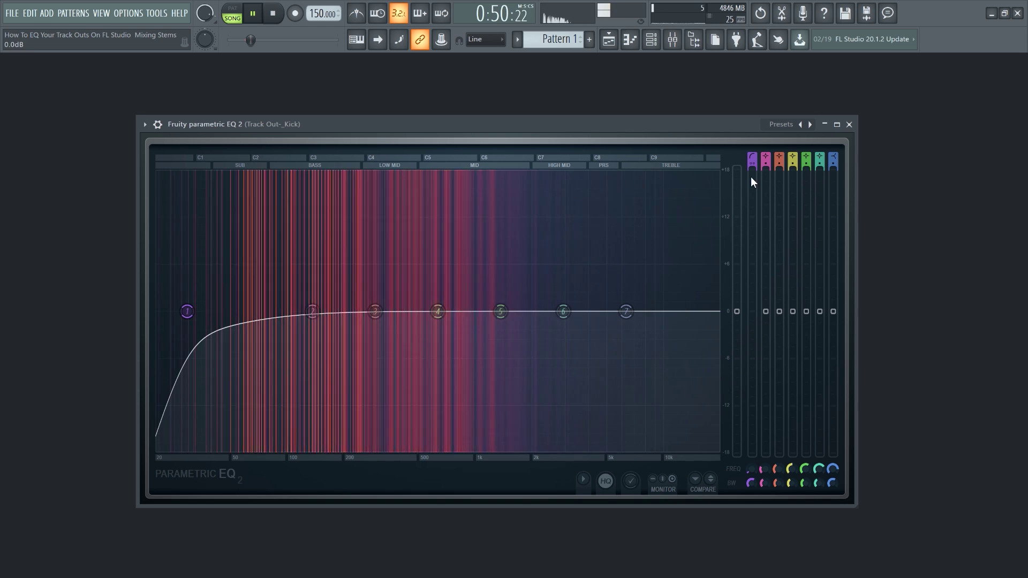
left_click_drag(751, 162, 751, 165)
left_click_drag(186, 311, 163, 317)
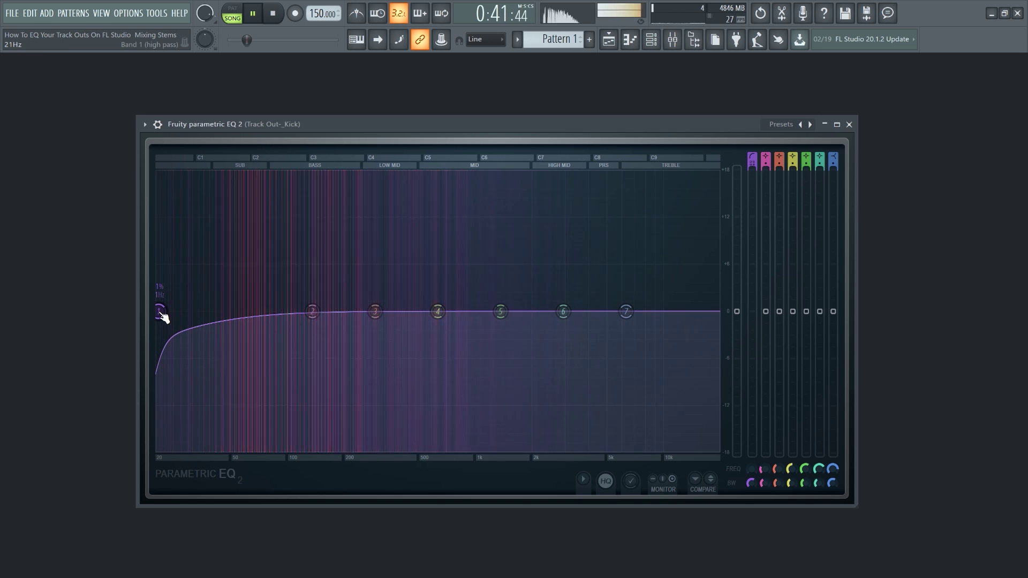
left_click_drag(159, 311, 182, 311)
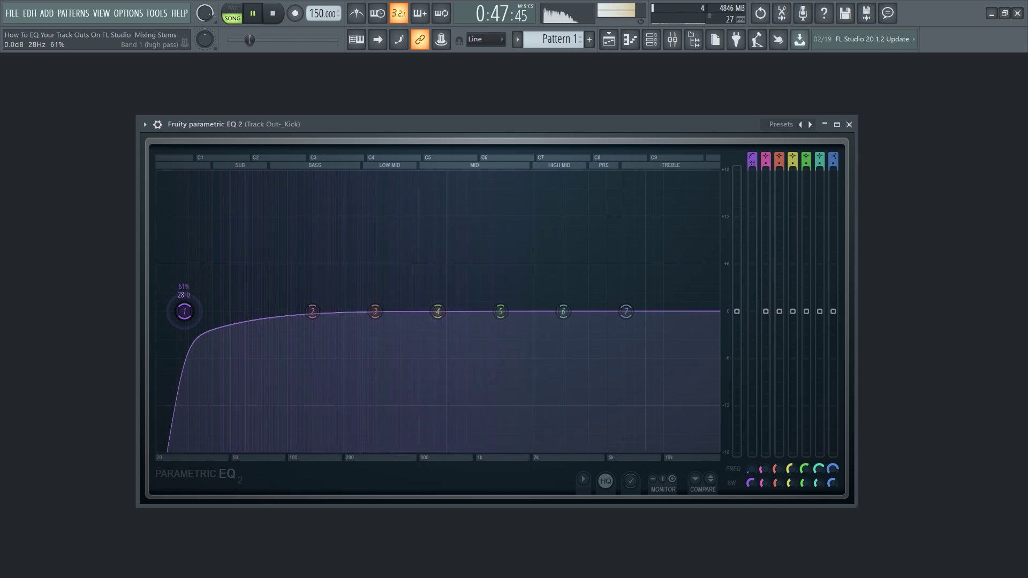
left_click_drag(187, 311, 173, 311)
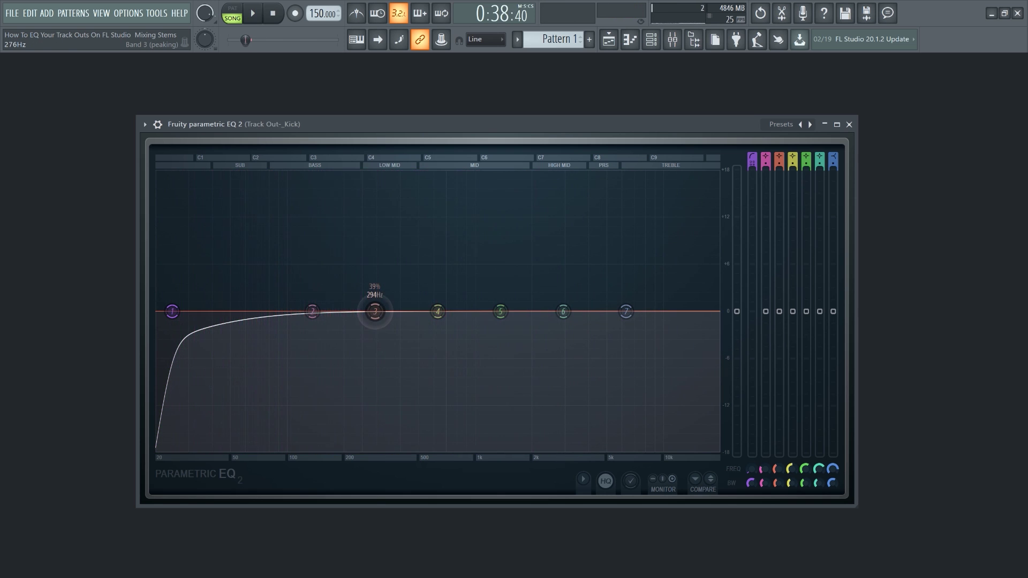
Boost band 3 of the kick's EQ by about 10 dB at 417 Hz and narrow its bandwidth to 0%
left_click_drag(374, 311, 404, 230)
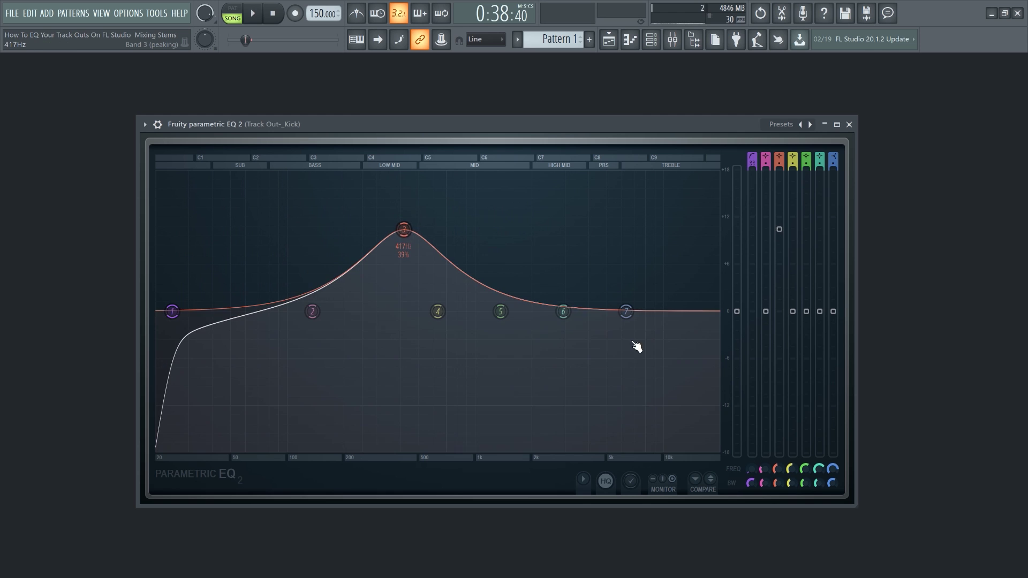
left_click_drag(779, 484, 779, 514)
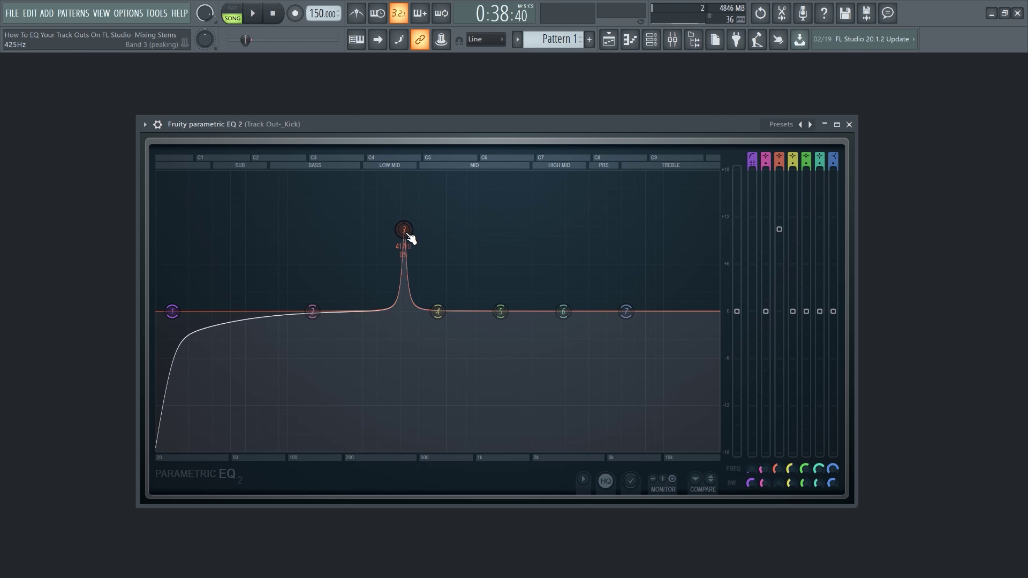
Play the kick, sweep band 3 down to 50 Hz at 10 dB and widen its bandwidth to 10%
key("space")
left_click_drag(367, 227, 284, 229)
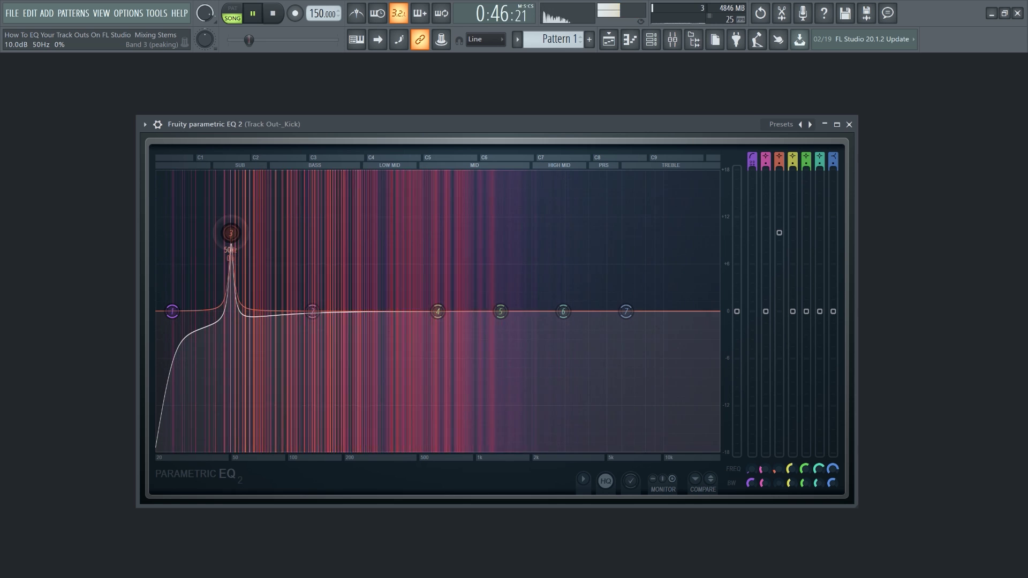
left_click_drag(777, 483, 777, 475)
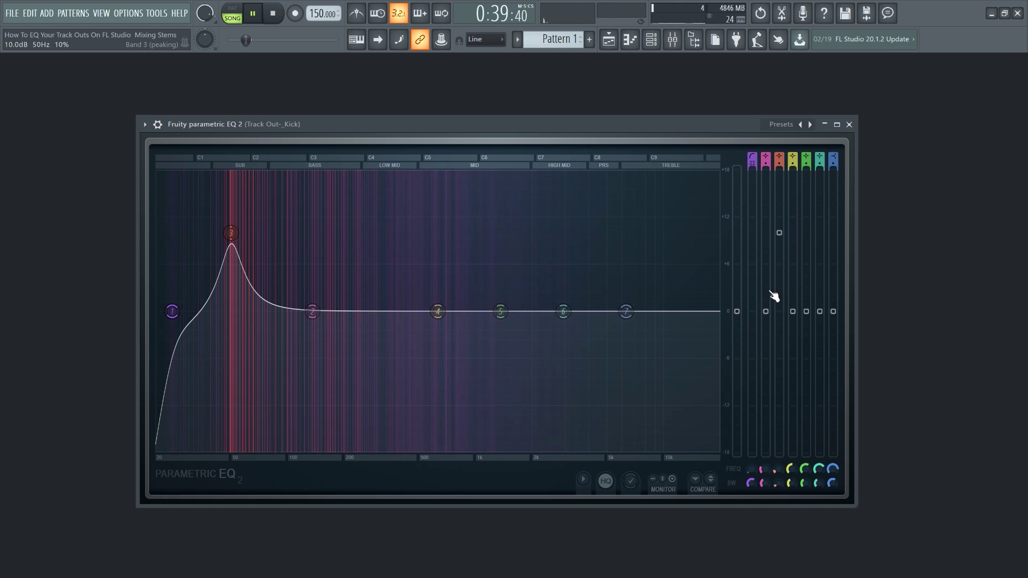
Lower band 3's boost to 4.6 dB and set band 6 to -4.4 dB at 371 Hz with 15% bandwidth in the kick's EQ
left_click_drag(777, 261, 778, 278)
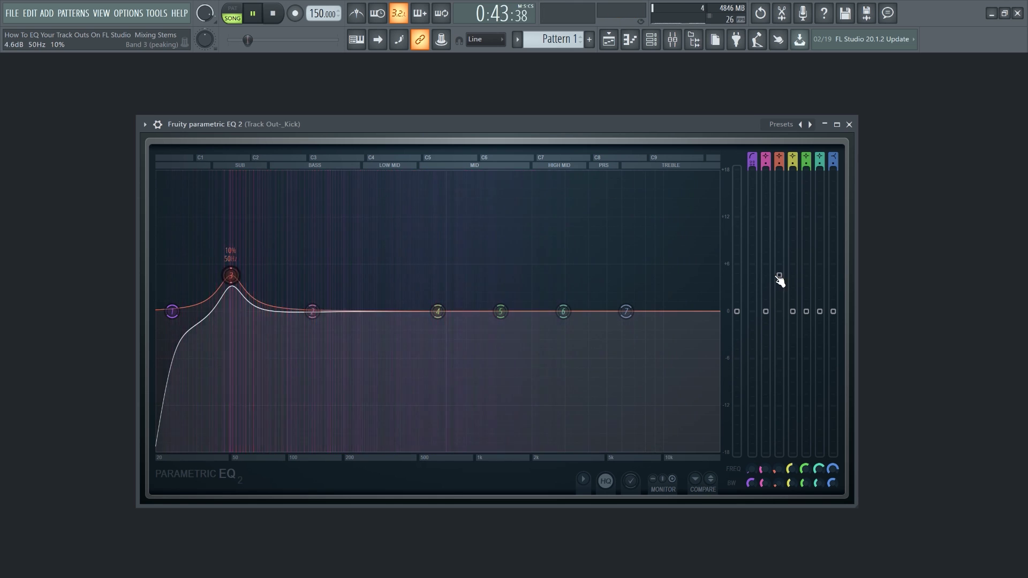
left_click_drag(563, 311, 550, 242)
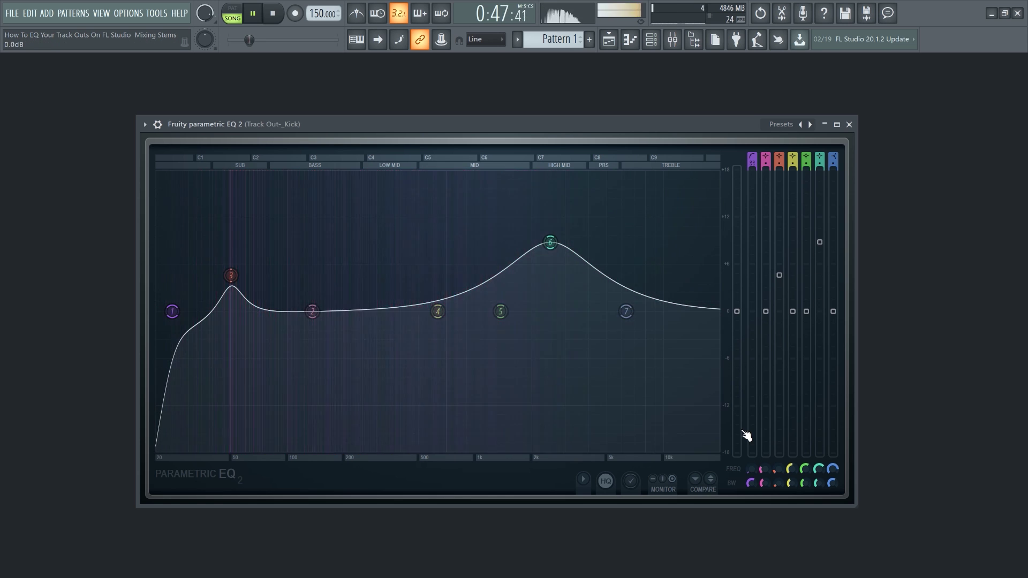
left_click_drag(819, 483, 819, 499)
left_click_drag(551, 242, 449, 244)
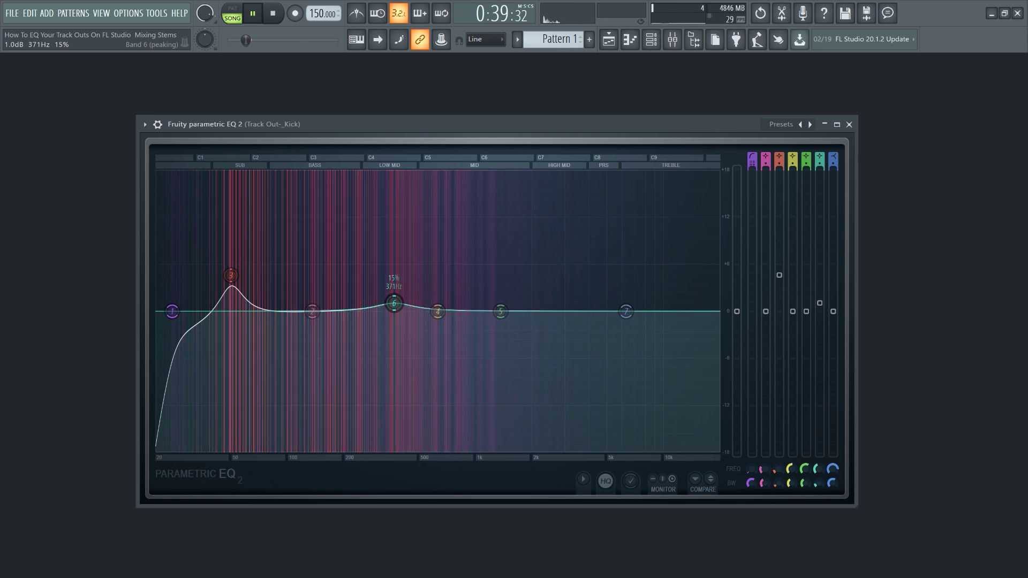
left_click_drag(394, 303, 394, 346)
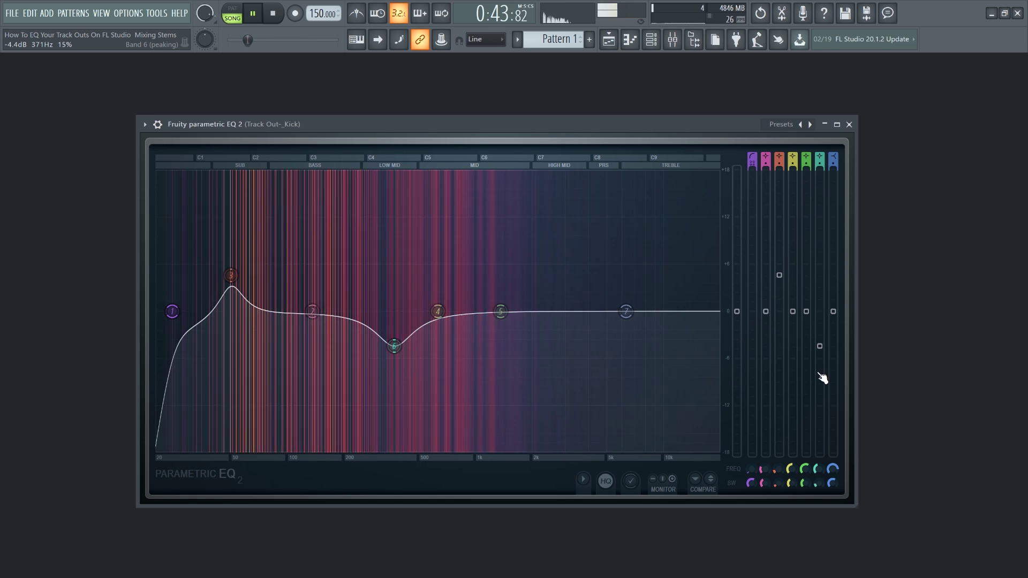
Pull band 7 of the kick's EQ down to minimum gain to remove the highs and play the kick
left_click_drag(626, 311, 591, 454)
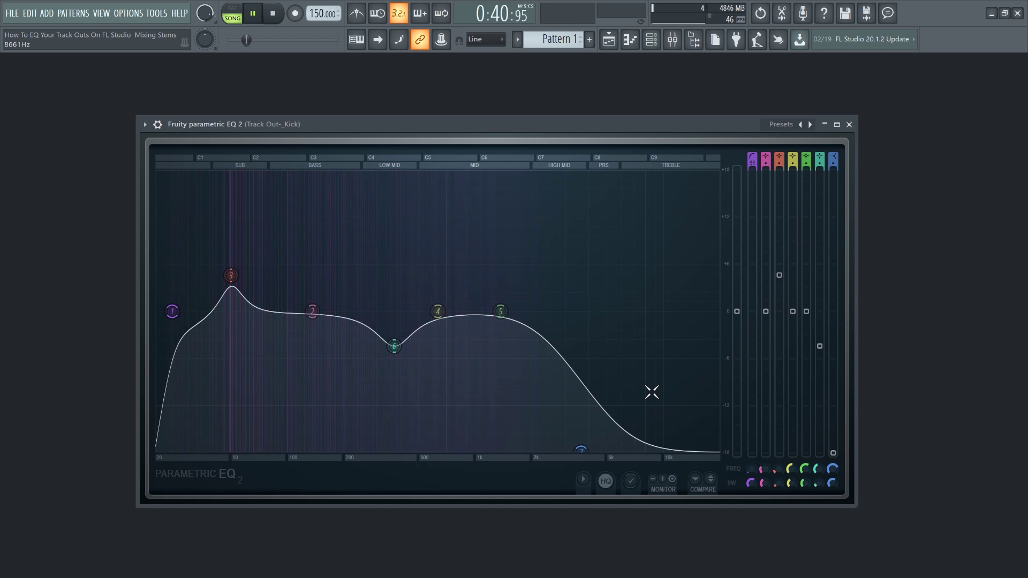
key("space")
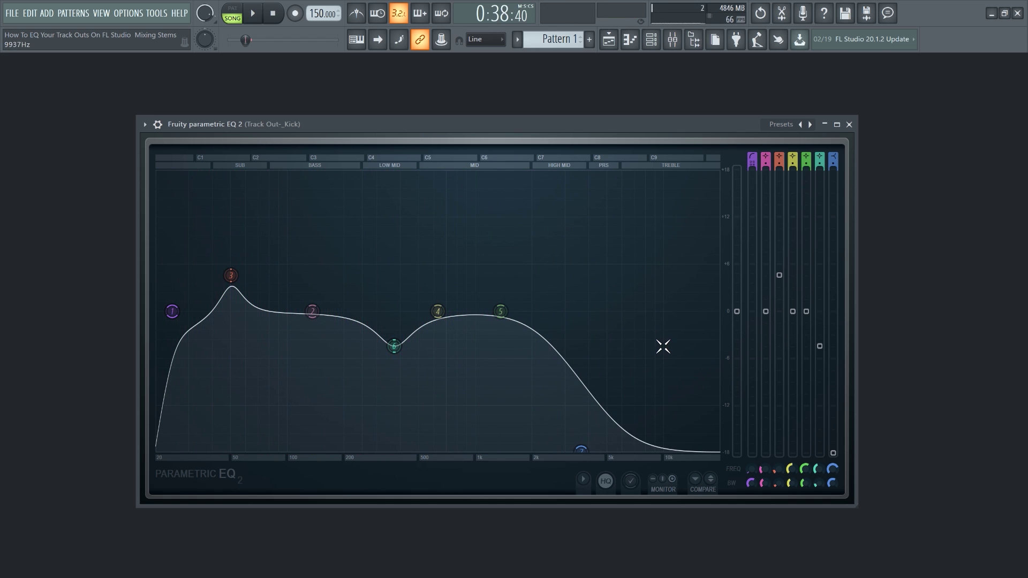
key("space")
key("space")
Boost band 2 of the kick's EQ, narrow its bandwidth to 8% and settle it at 2.0 dB and 104 Hz during playback
left_click_drag(766, 283, 766, 279)
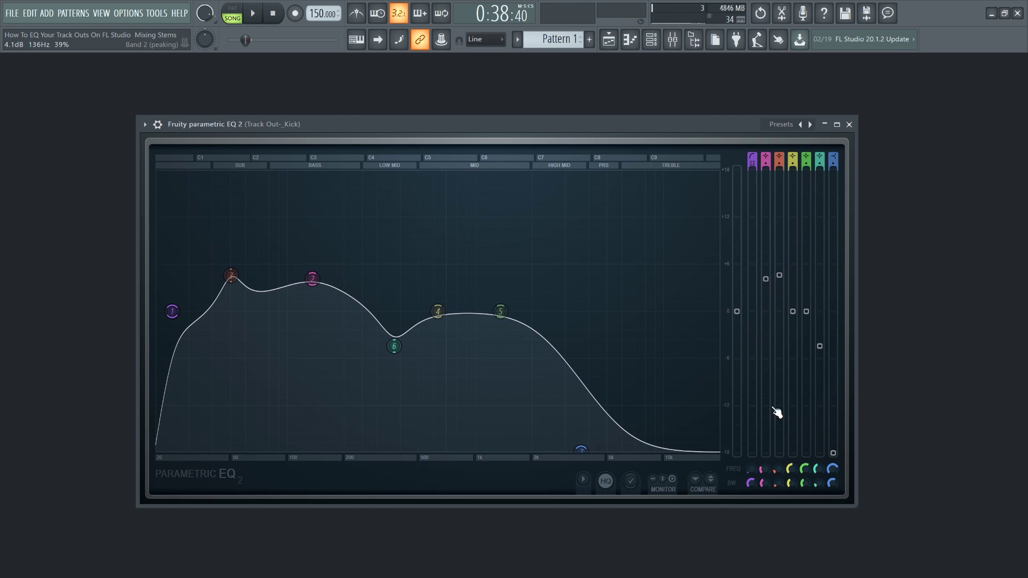
left_click_drag(765, 484, 765, 503)
left_click(313, 280)
key("space")
left_click_drag(332, 227, 290, 248)
left_click_drag(776, 489, 766, 484)
left_click_drag(766, 250, 765, 296)
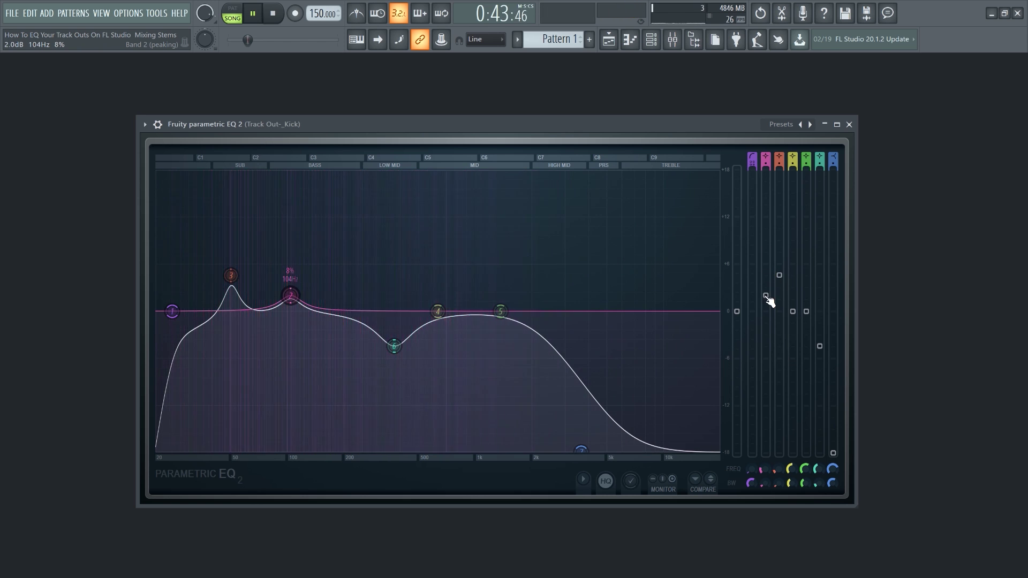
key("space")
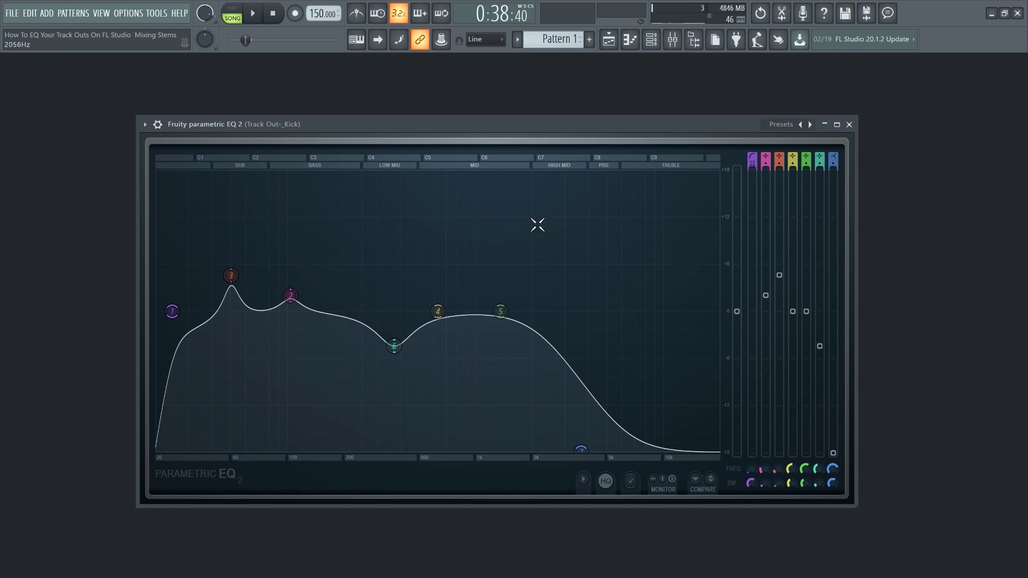
Make band 1's high-pass slope gentler and raise its cutoff slightly above 28 Hz while playing the kick
left_click(676, 43)
key("space")
key("space")
left_click_drag(752, 163, 752, 174)
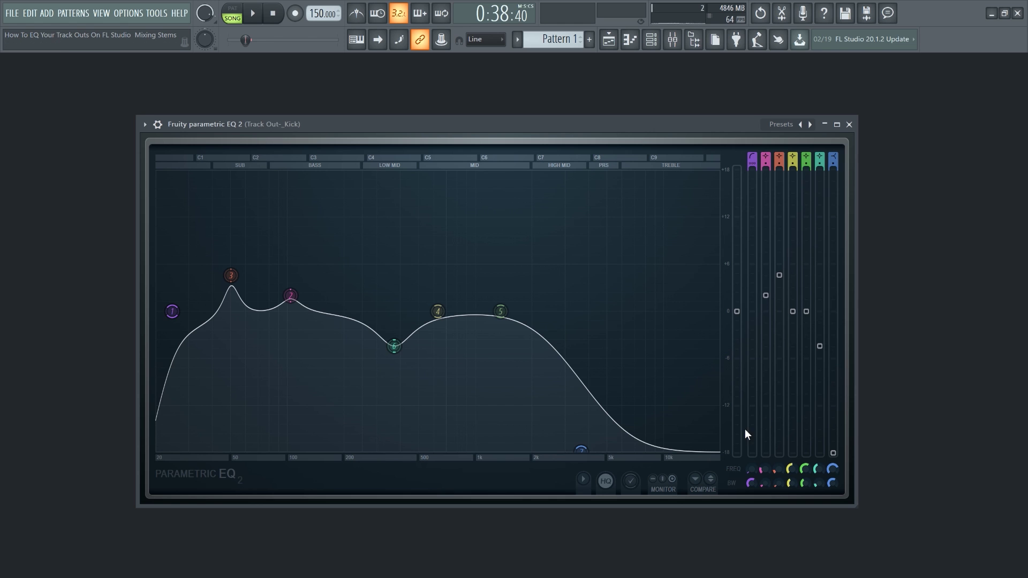
key("space")
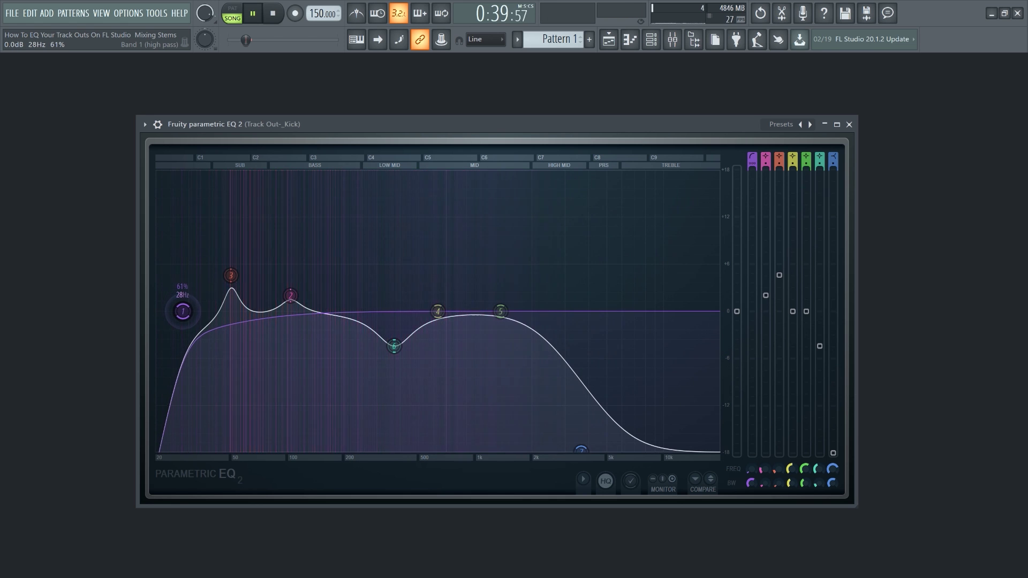
left_click_drag(182, 311, 189, 311)
key("space")
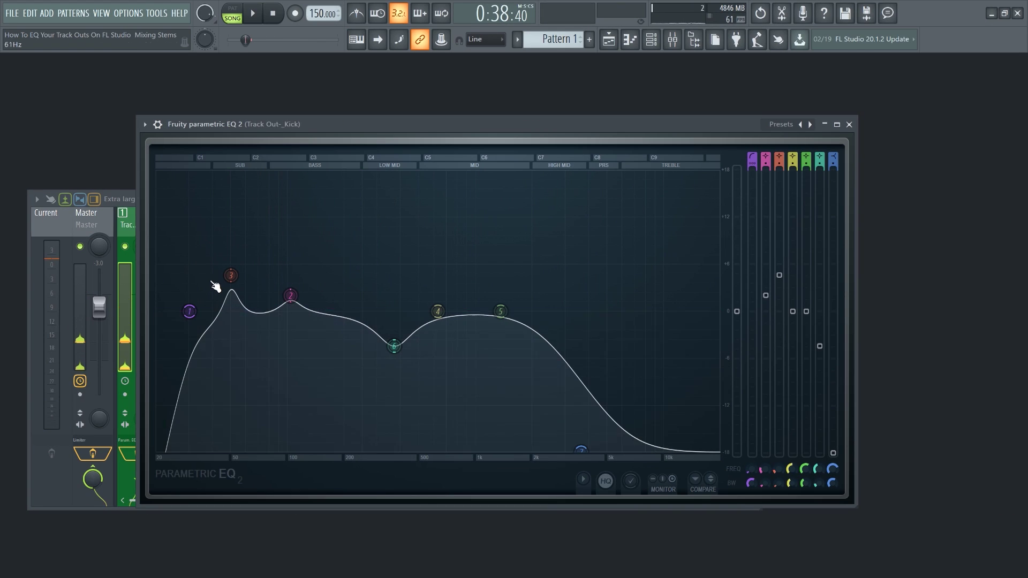
Play the kick and lower the EQ's main level to about -2 dB
key("space")
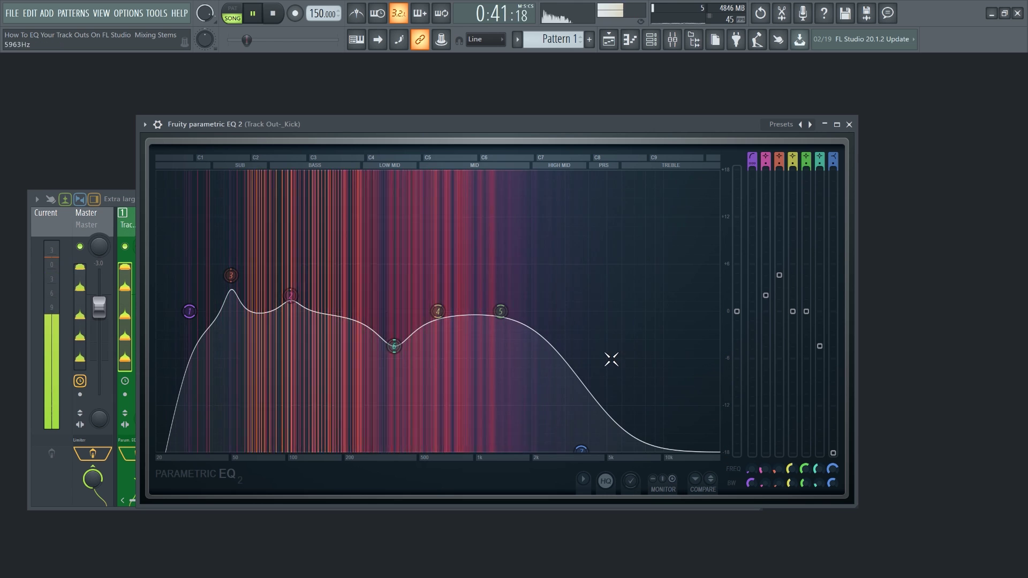
left_click_drag(737, 311, 737, 321)
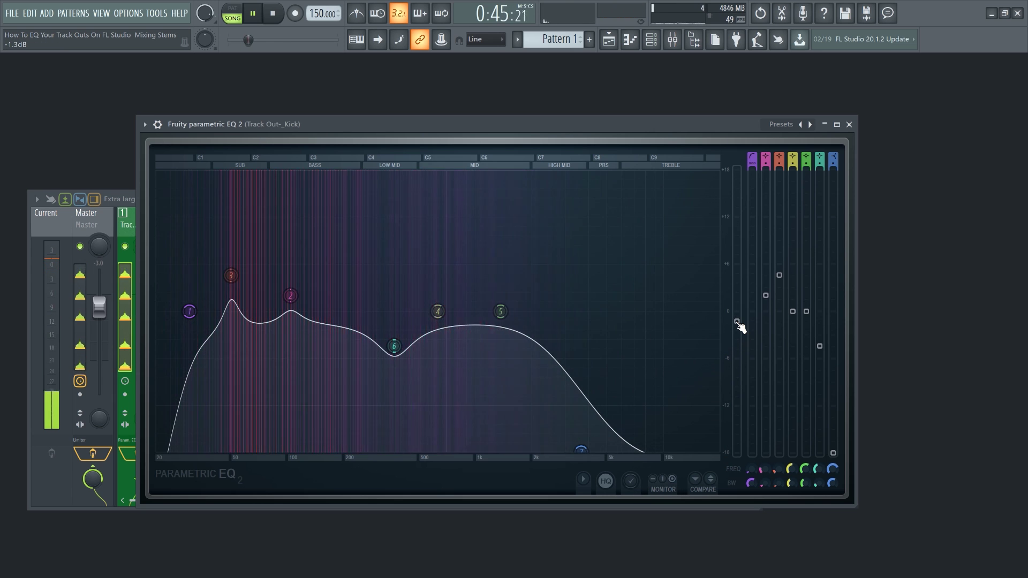
left_click_drag(738, 322, 738, 328)
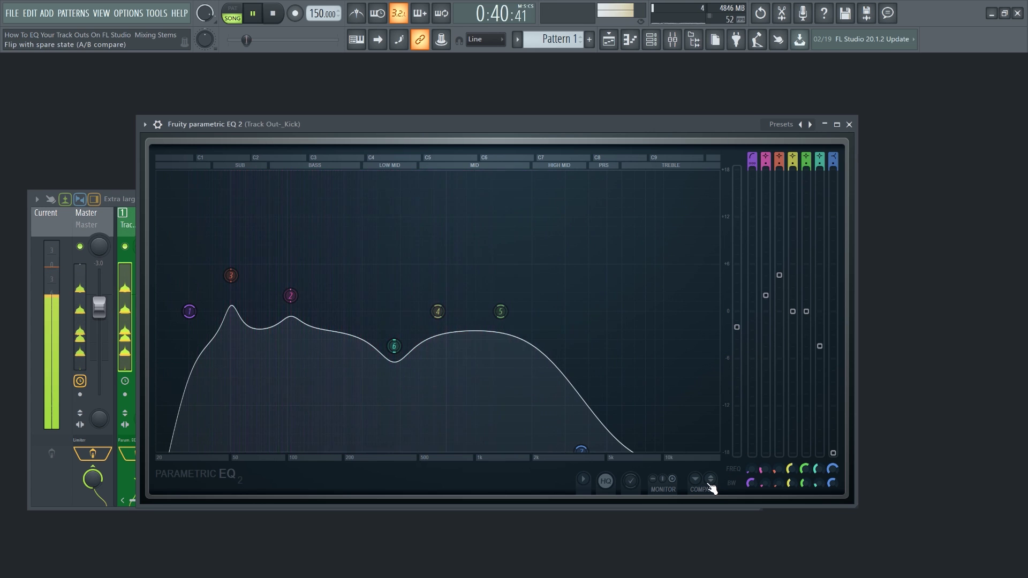
Compare the equalised kick with the flat spare state during playback, ending on the equalised version
left_click(710, 482)
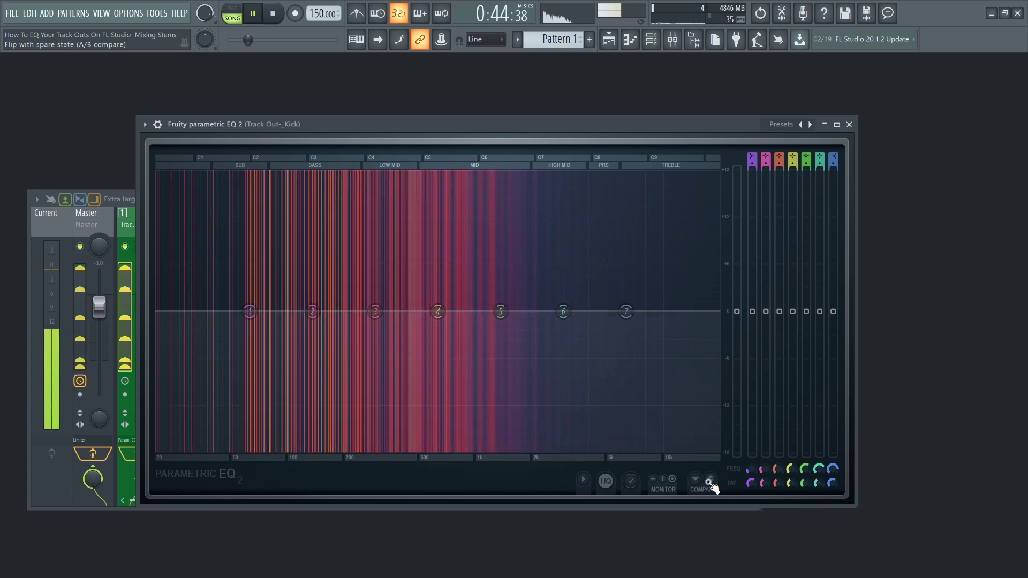
left_click(710, 482)
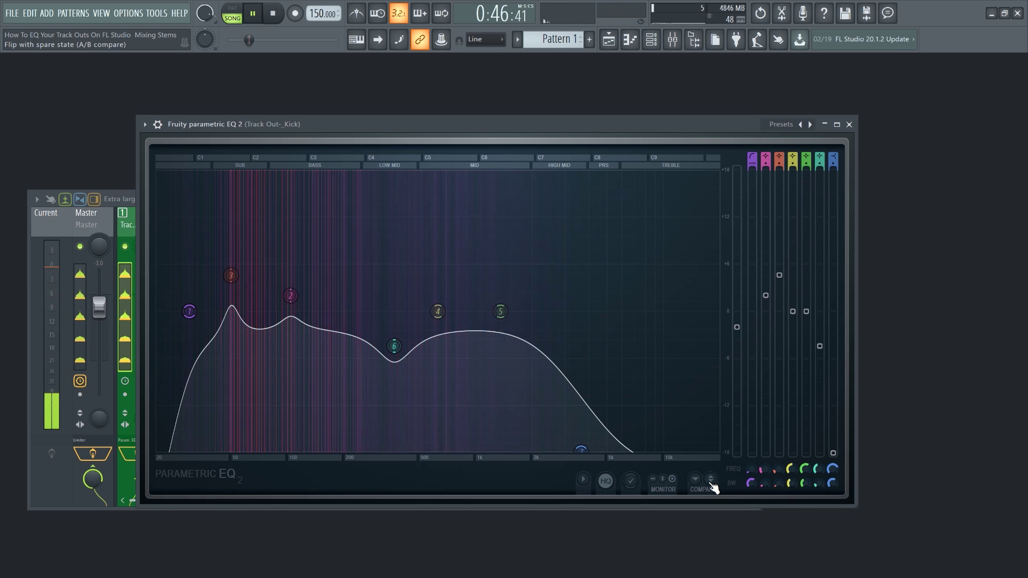
left_click(710, 482)
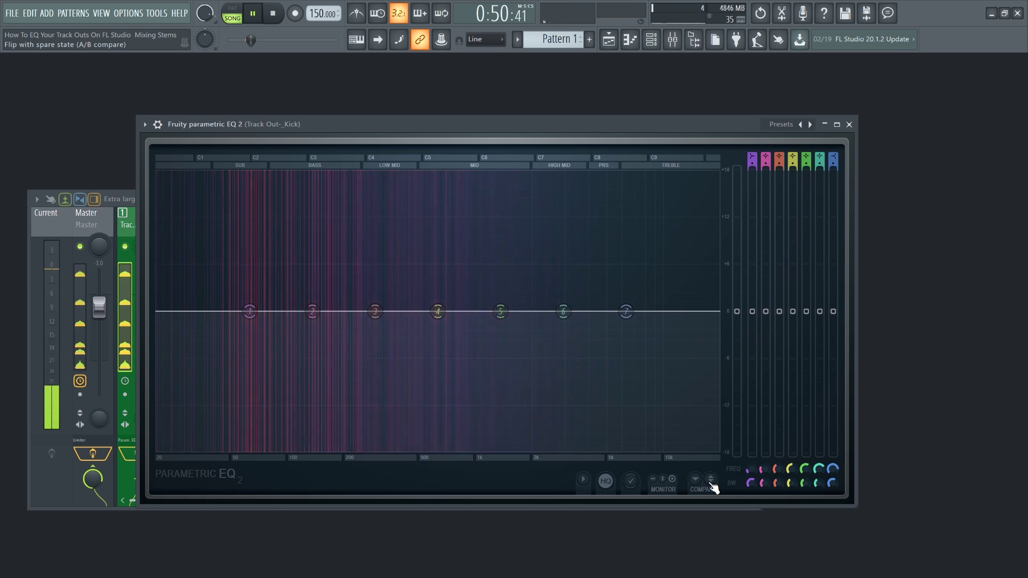
key("space")
left_click(710, 482)
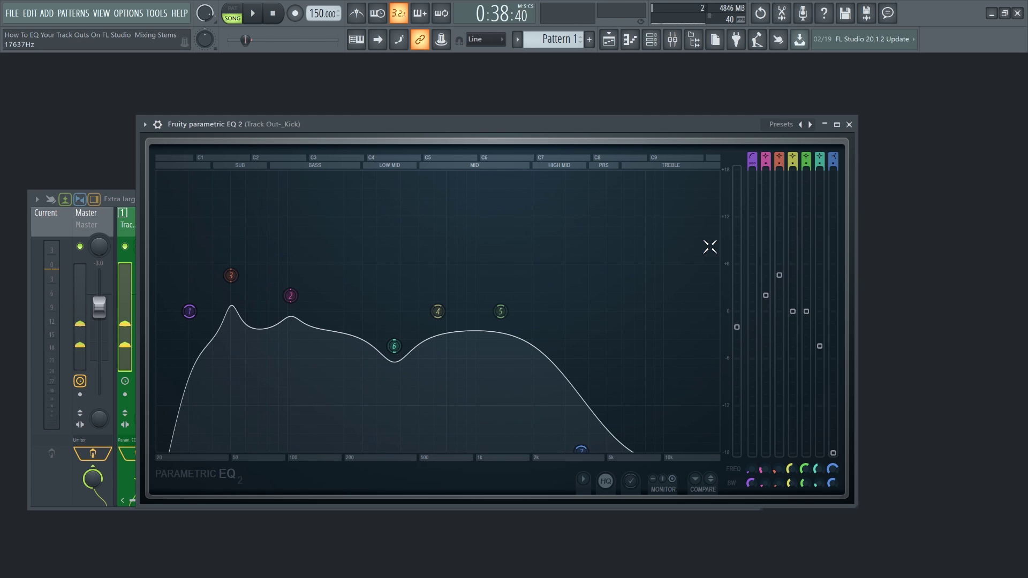
Open Fruity parametric EQ 2 on the 808's mixer track and close the mixer
left_click(132, 198)
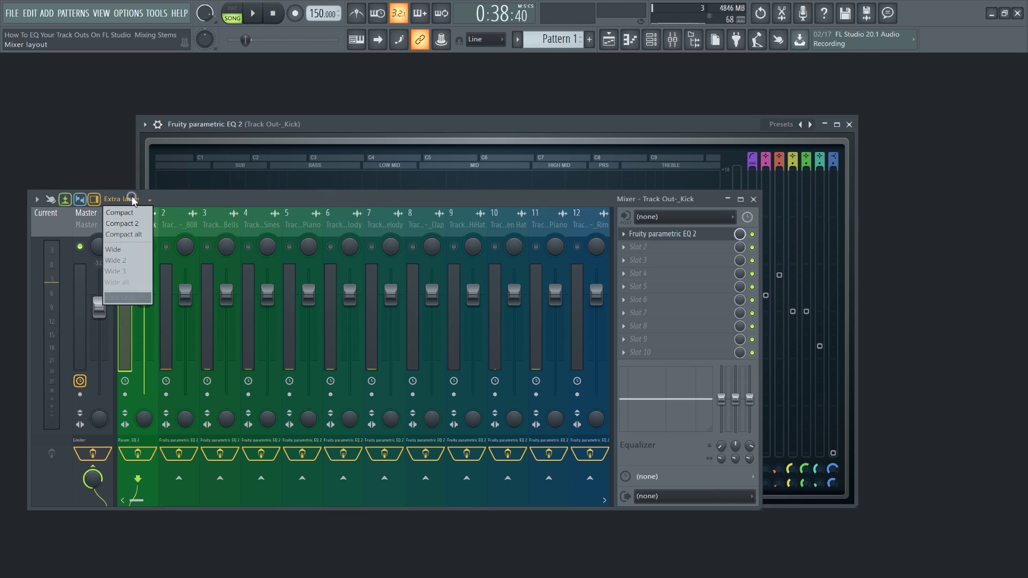
left_click(422, 202)
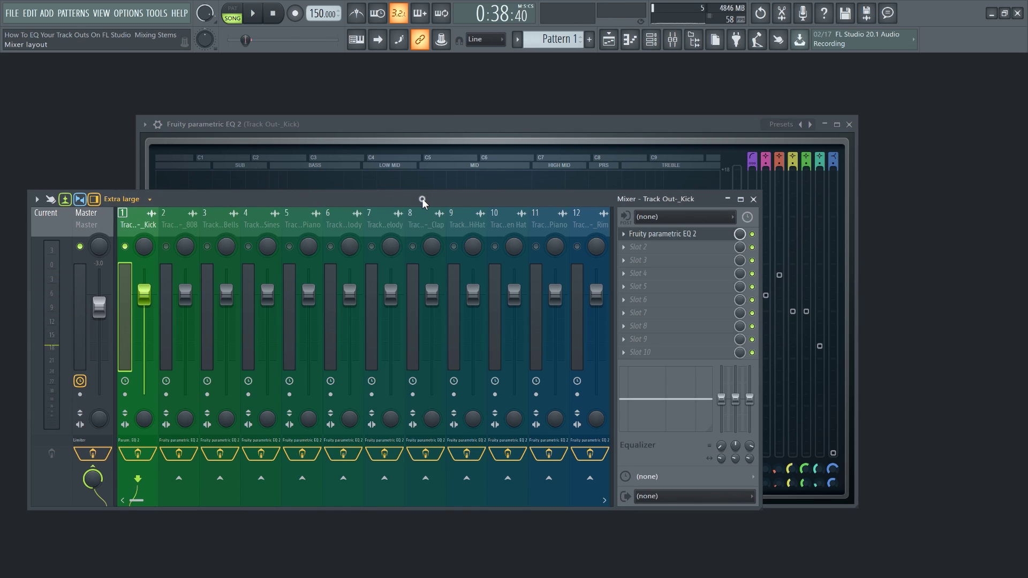
left_click(753, 199)
left_click(672, 40)
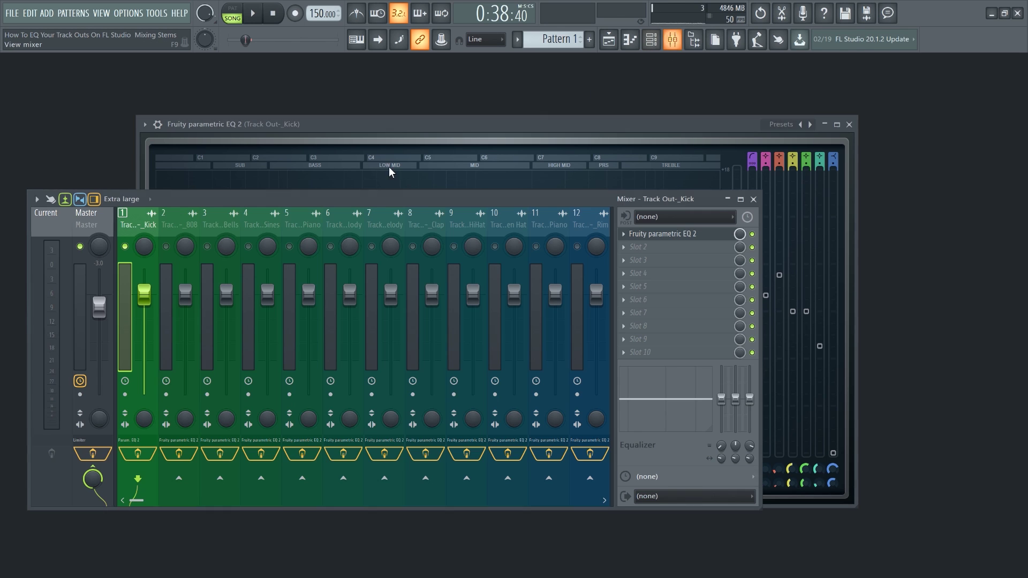
left_click(169, 254)
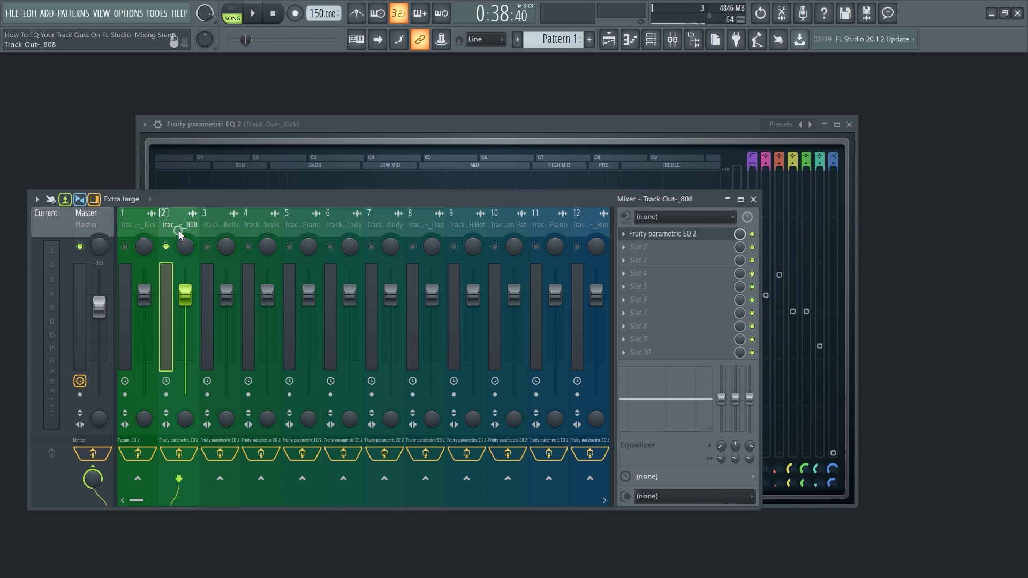
left_click(672, 234)
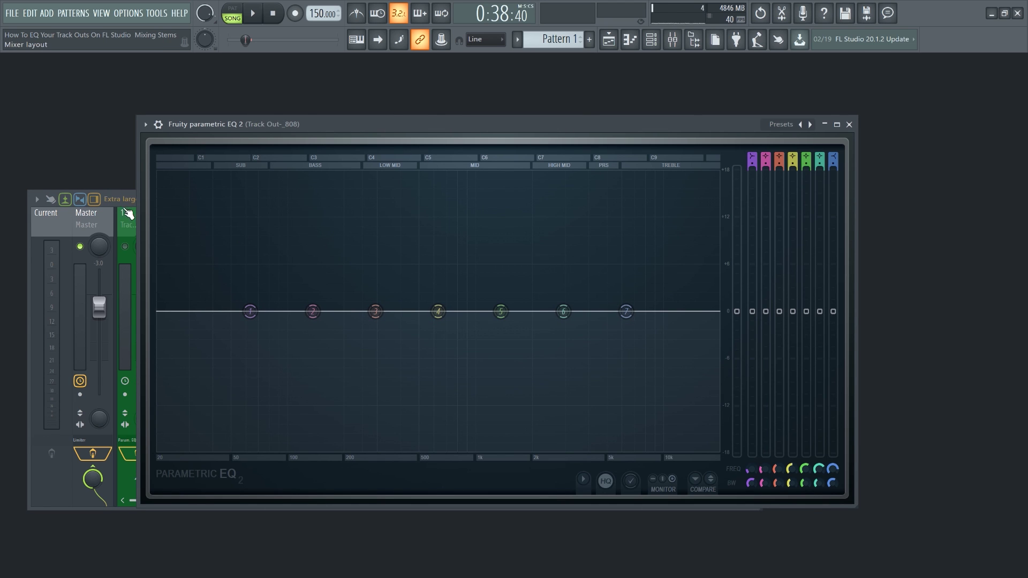
left_click(123, 225)
left_click(753, 199)
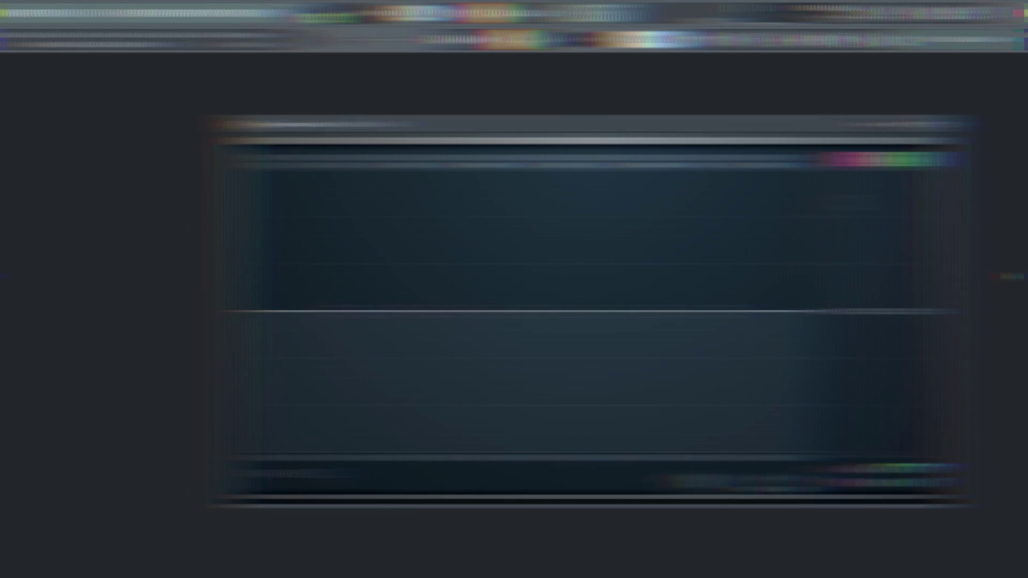
Play the 808 through its flat EQ to examine its frequency spectrum
key("space")
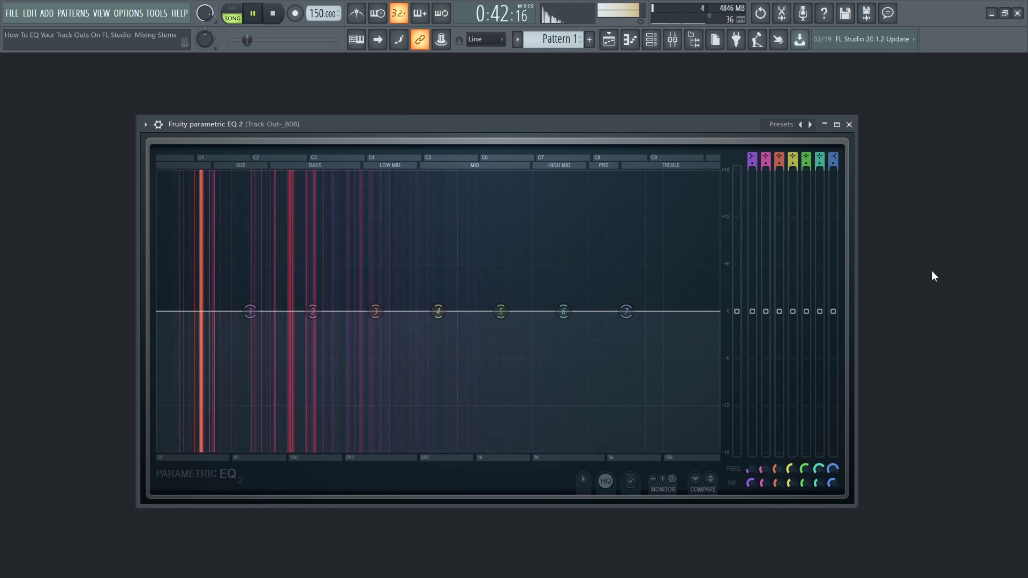
key("space")
left_click(583, 480)
left_click(600, 486)
key("space")
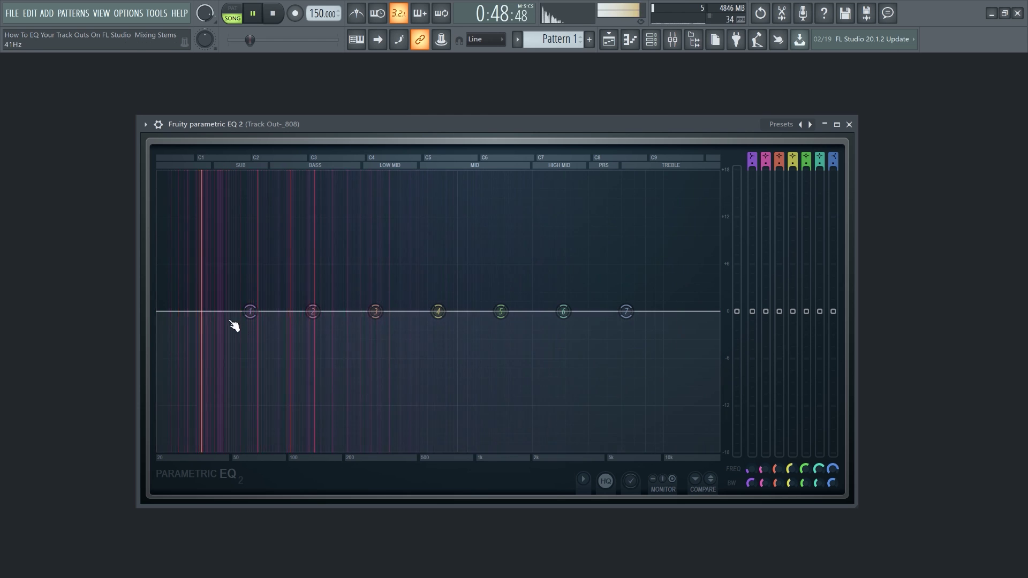
key("space")
Change band 1 of the 808's EQ to a steeper High pass filter and lower its cutoff to about 25 Hz
right_click(250, 313)
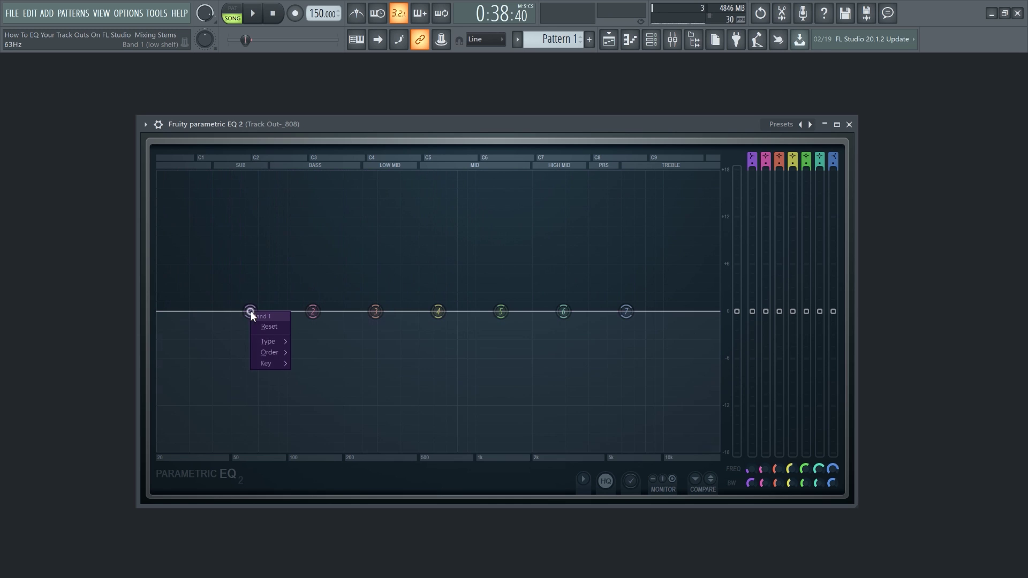
mouse_move(265, 339)
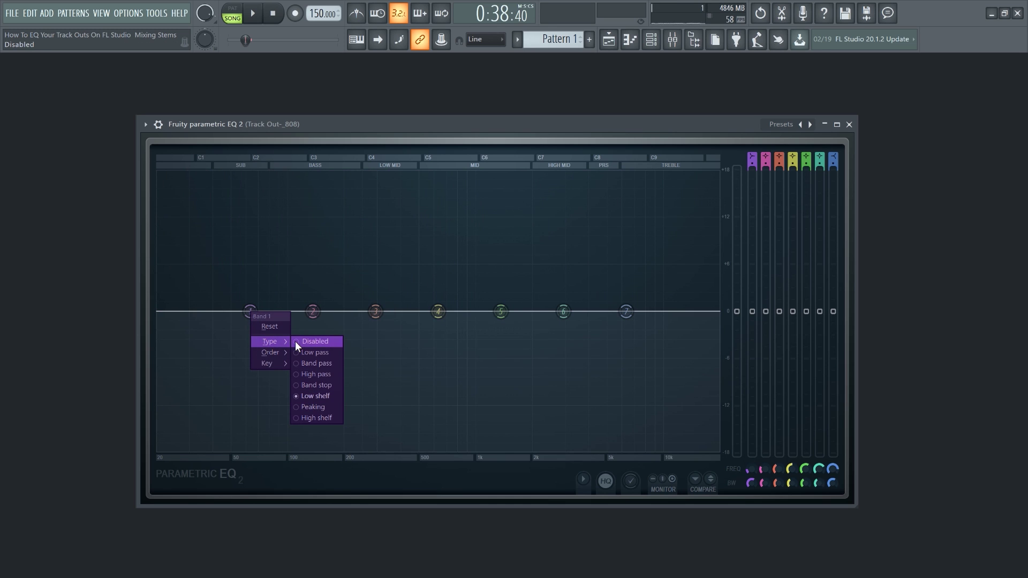
left_click(297, 373)
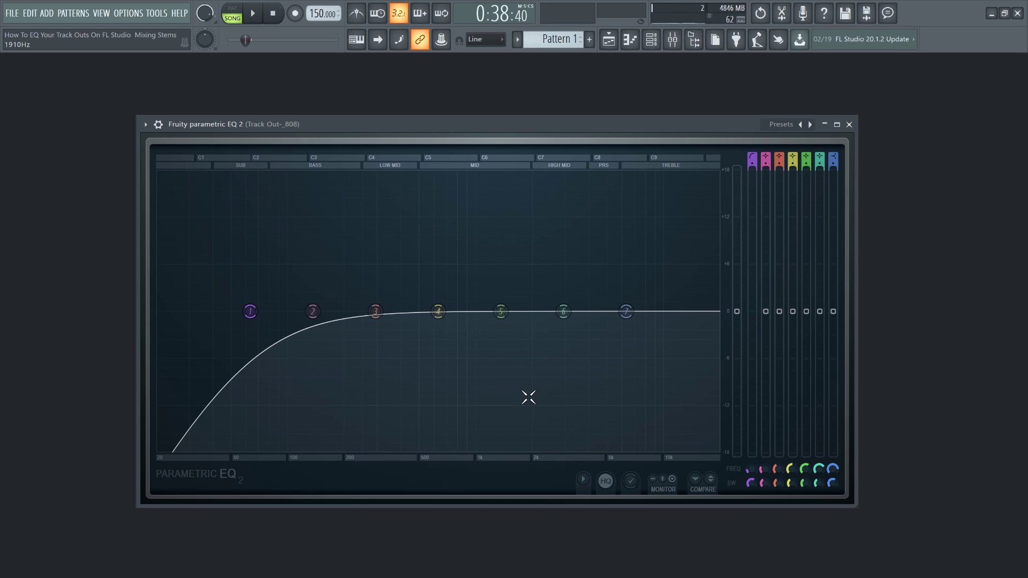
left_click_drag(753, 166, 753, 165)
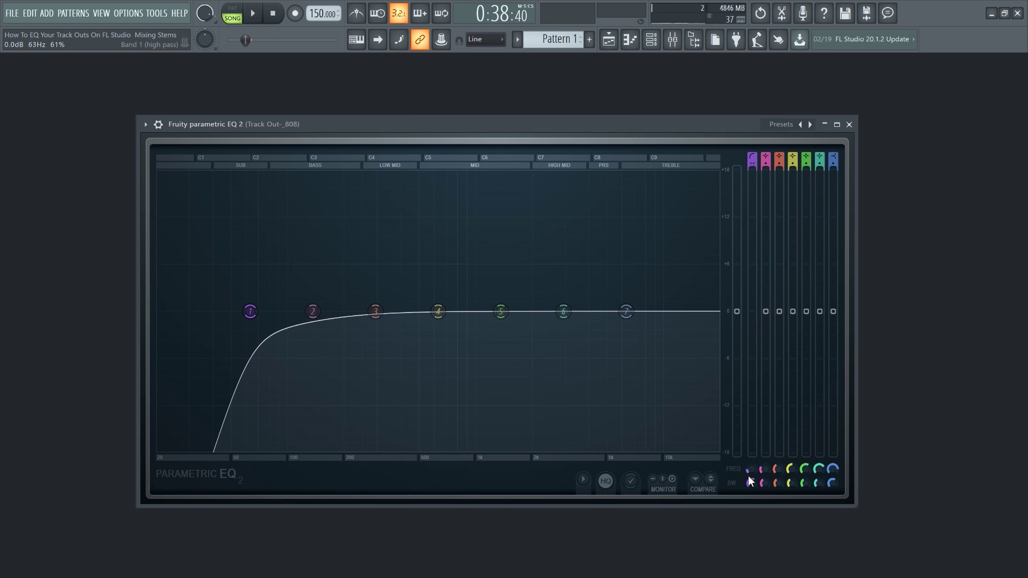
left_click_drag(250, 311, 174, 311)
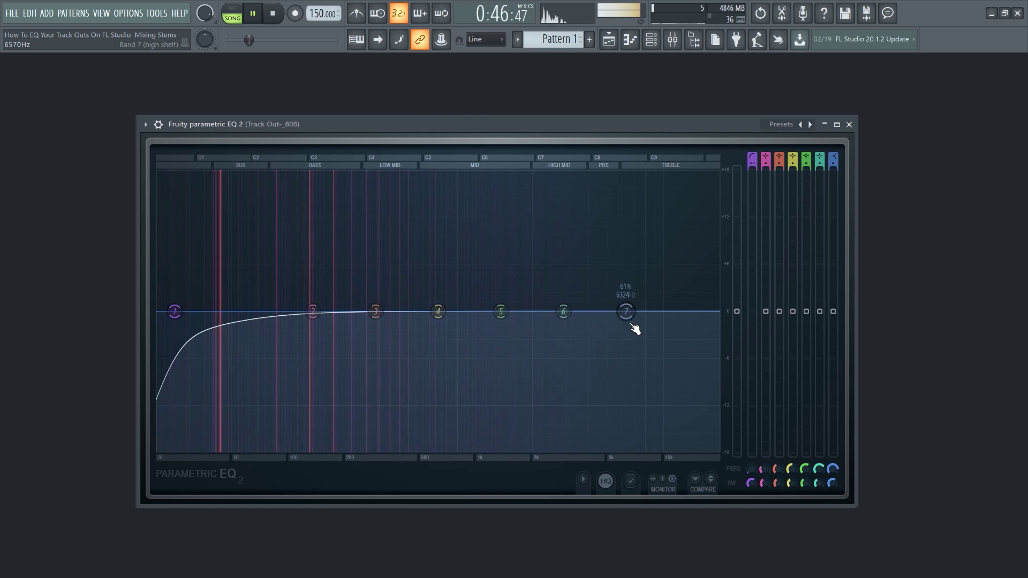
Stop playback, boost band 4 of the 808's EQ by 7.3 dB at 654 Hz and narrow its bandwidth to 7%
key("space")
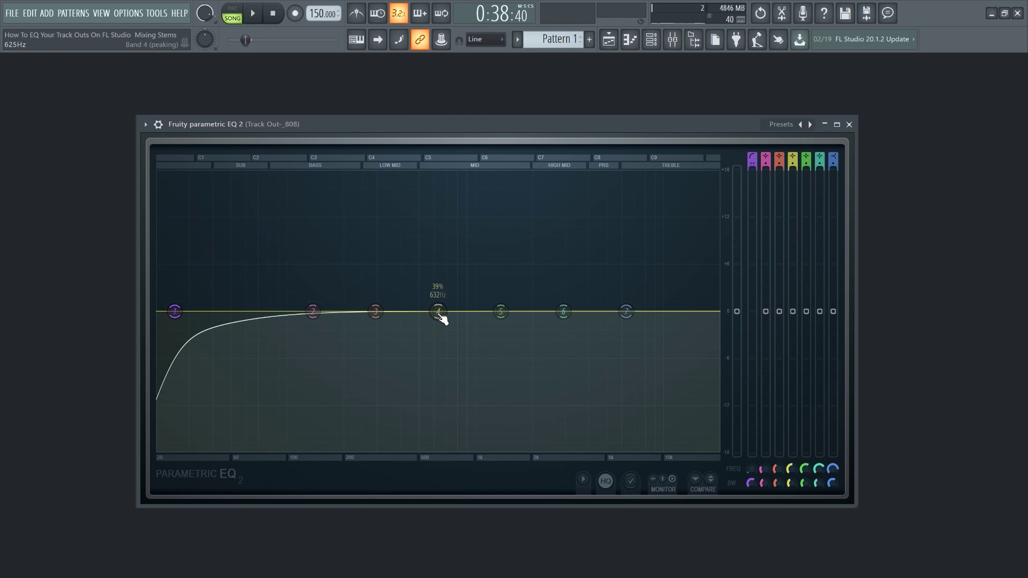
left_click_drag(437, 311, 440, 257)
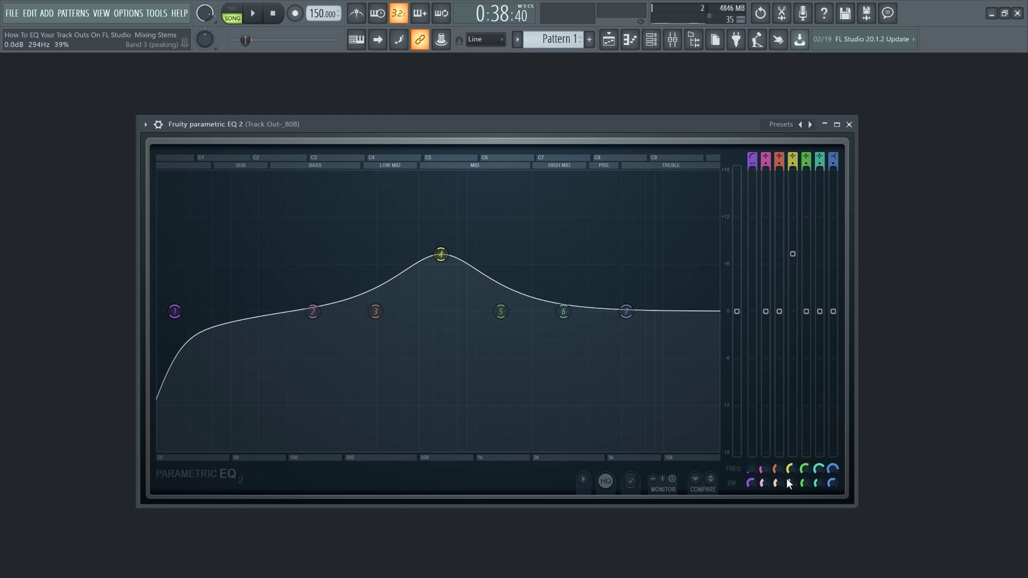
left_click_drag(791, 481, 791, 514)
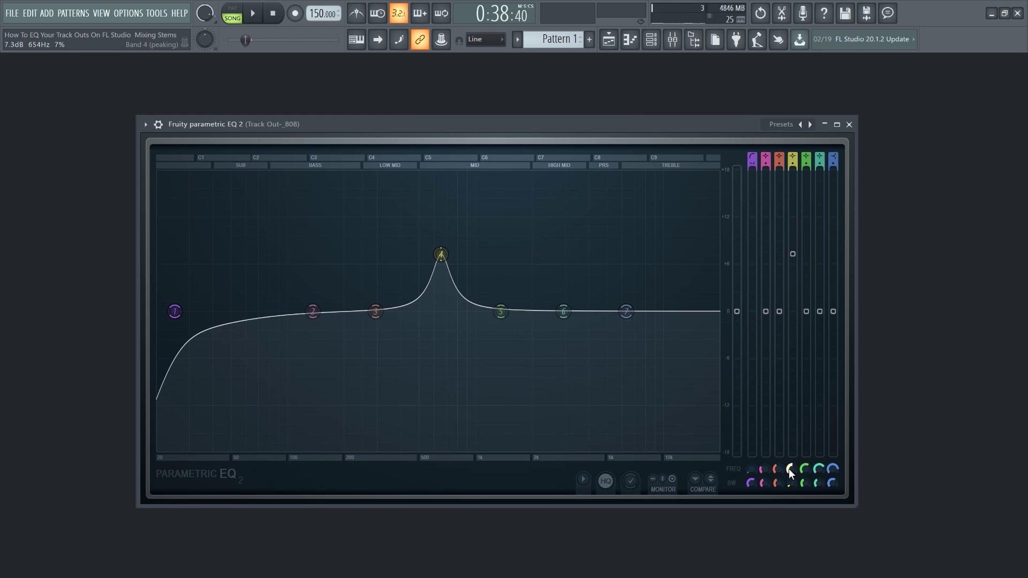
Resume playback, move band 4 of the 808's EQ to 40 Hz, widen its bandwidth to 24% and reduce its boost to about 4.5 dB
key("space")
left_click_drag(789, 468, 789, 487)
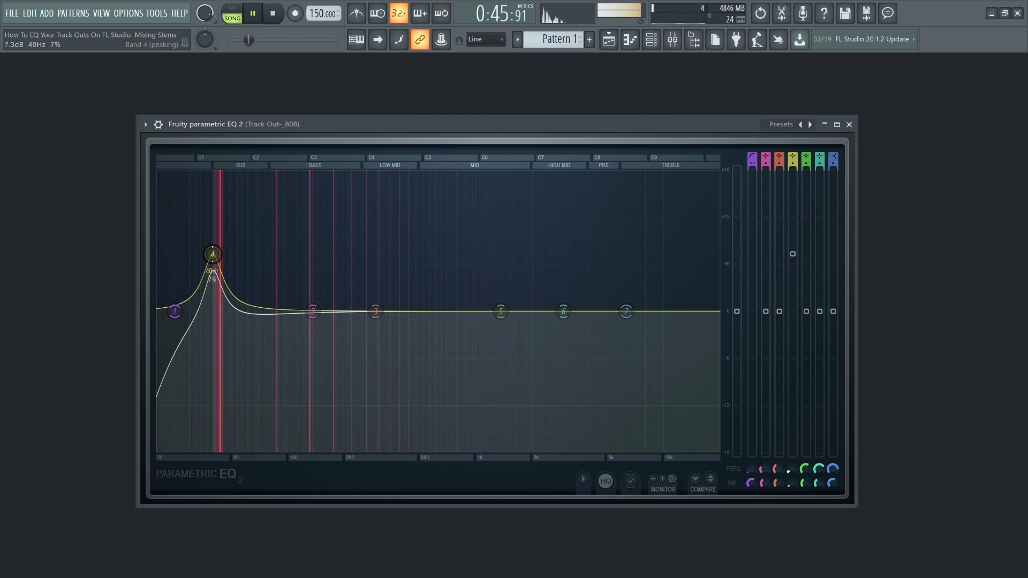
left_click_drag(794, 485, 795, 486)
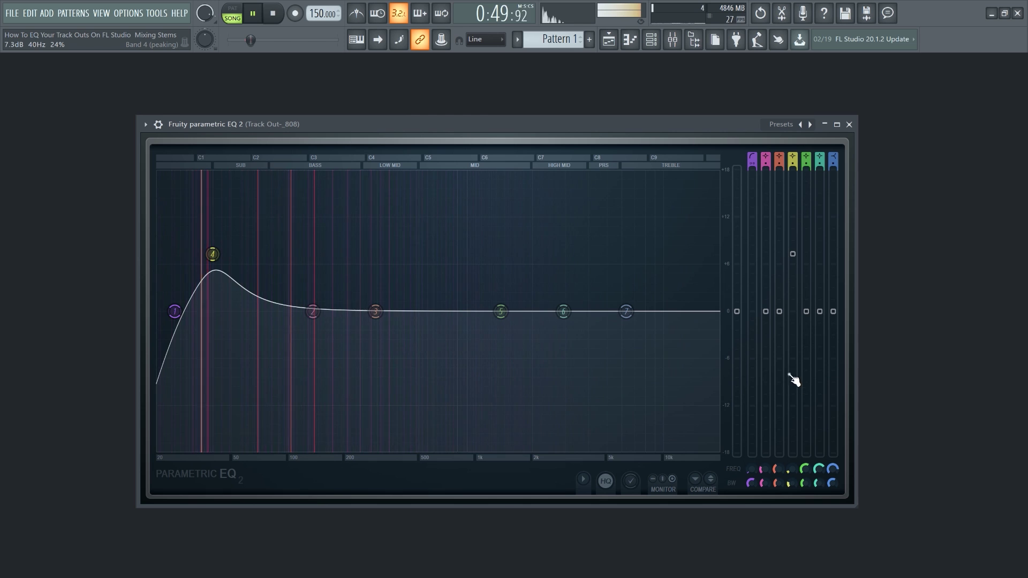
left_click_drag(795, 380, 796, 387)
left_click_drag(793, 284, 794, 278)
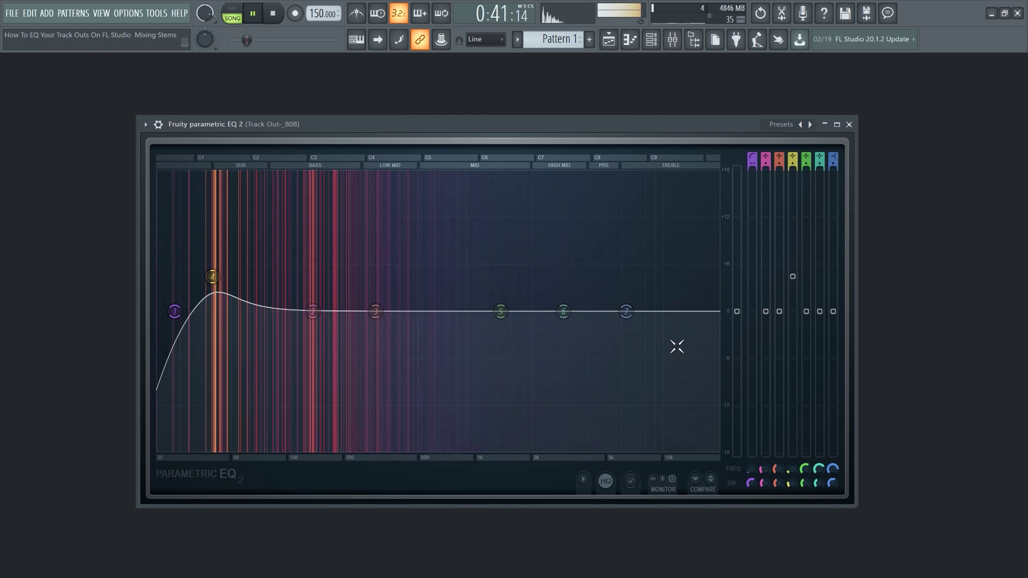
Move band 7 of the 808's EQ down to about 2 kHz and change its type to Low pass
left_click_drag(626, 311, 532, 451)
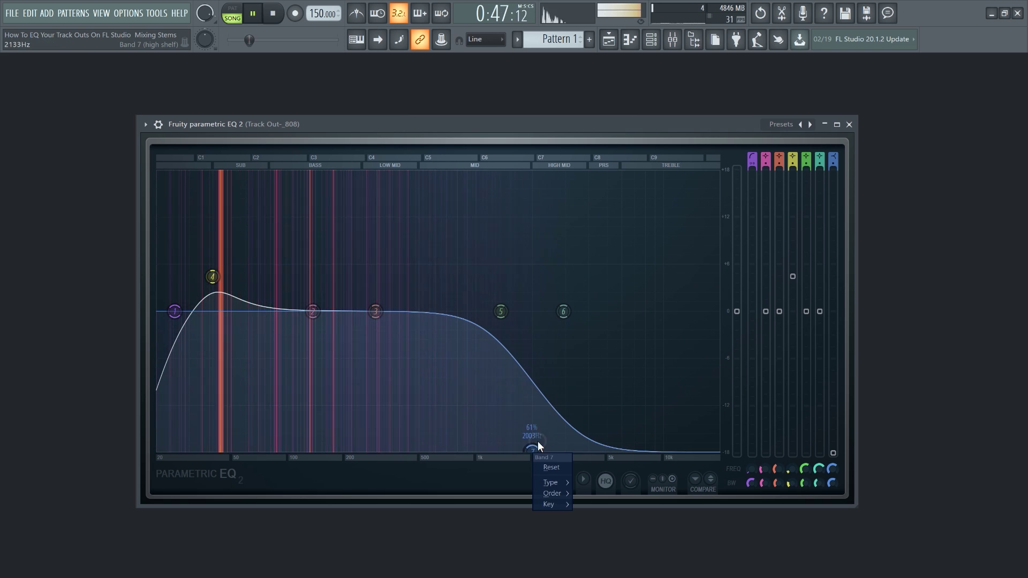
mouse_move(552, 484)
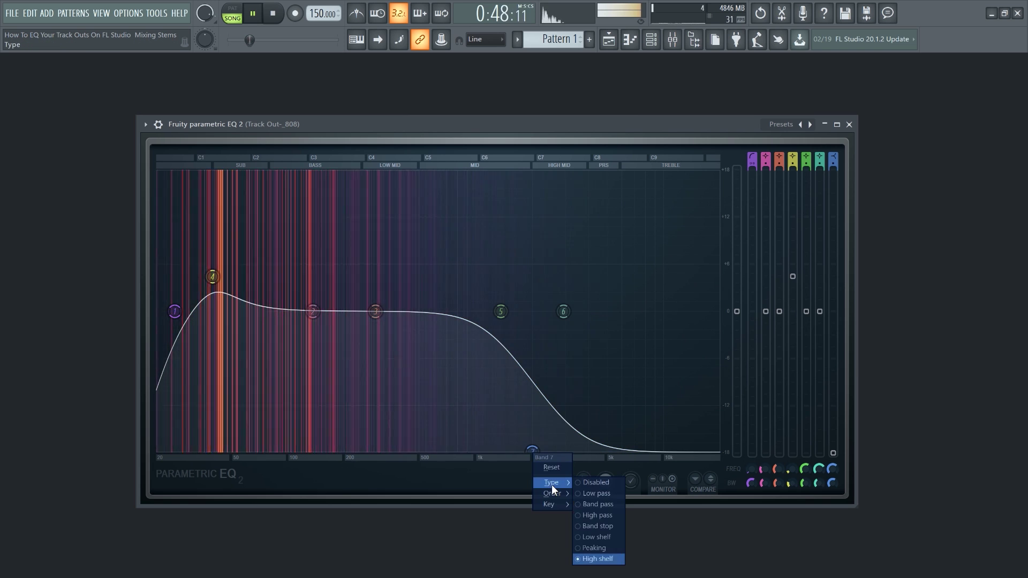
left_click(582, 493)
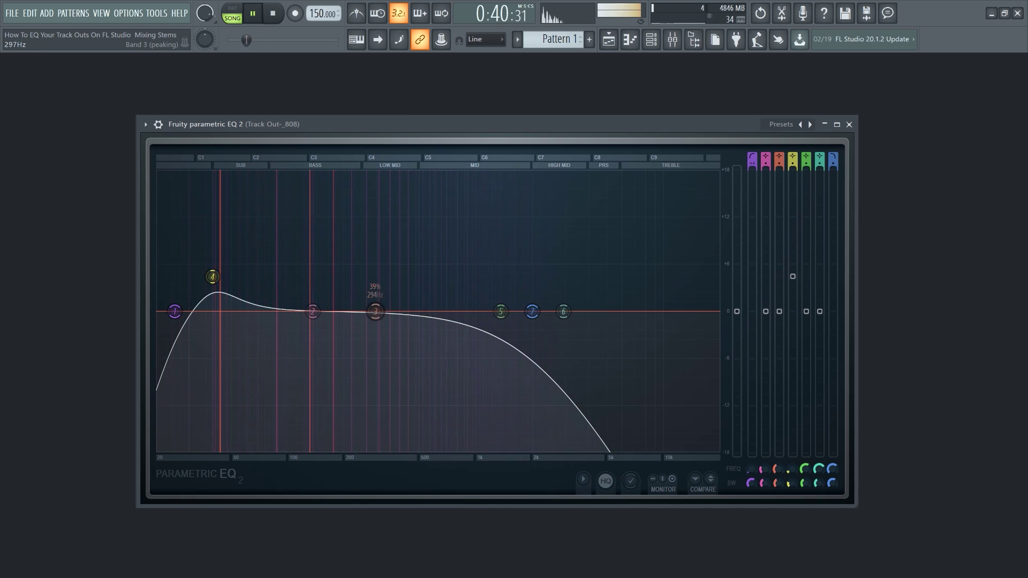
mouse_move(375, 311)
left_mouse_down()
mouse_move(381, 294)
mouse_move(435, 252)
mouse_move(318, 276)
mouse_move(369, 309)
left_mouse_up()
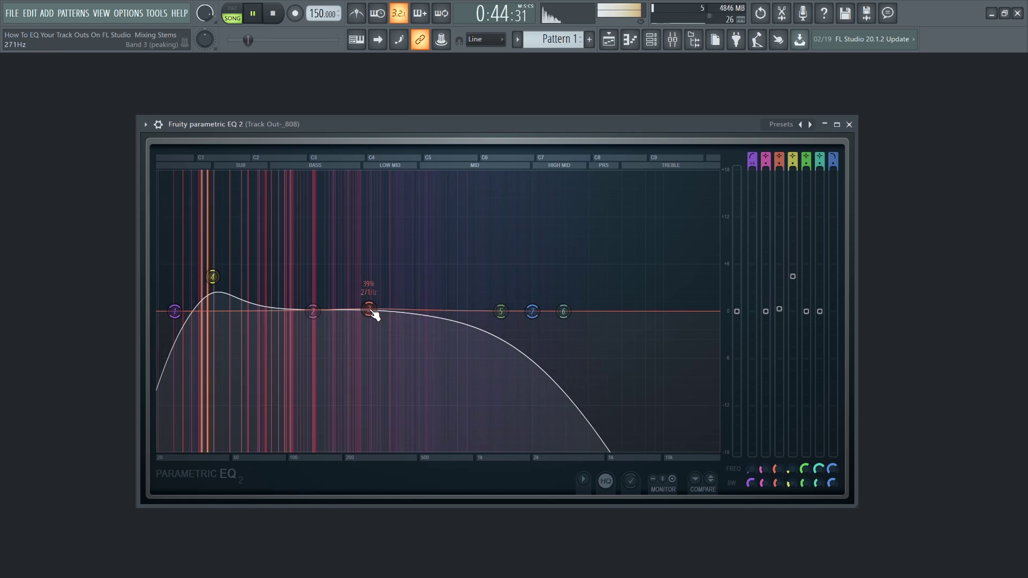
right_click(368, 310)
left_click(387, 324)
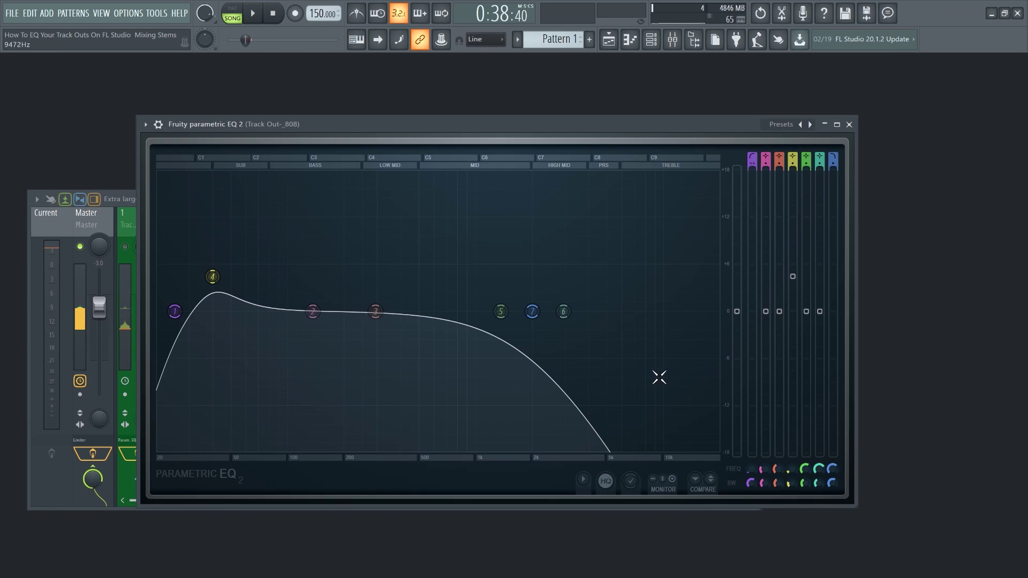
Lower the main output level of the 808's EQ to about -4 dB while playing the track
left_click_drag(737, 311, 737, 332)
key("space")
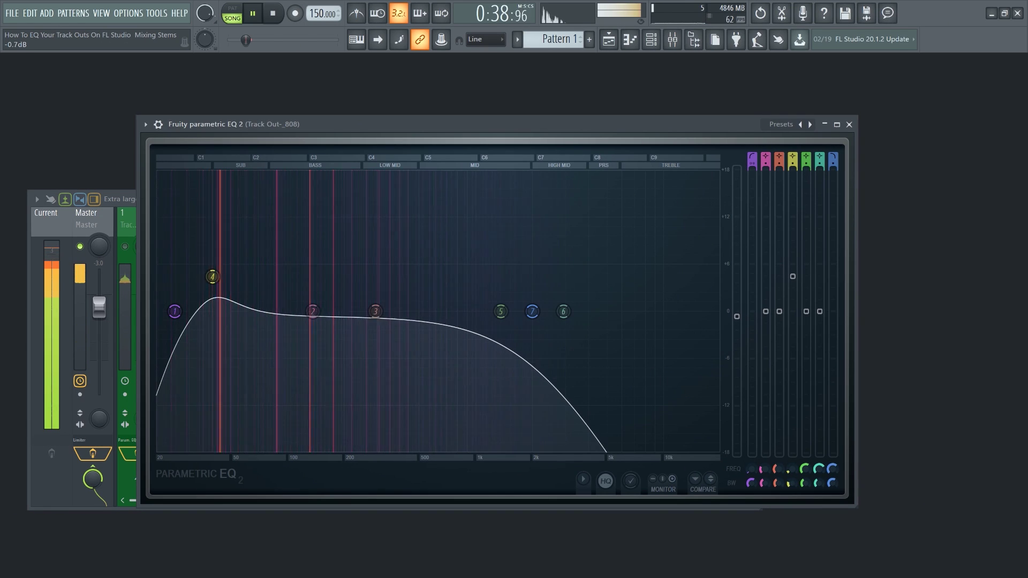
left_click_drag(738, 332, 738, 333)
key("space")
left_click_drag(737, 332, 739, 344)
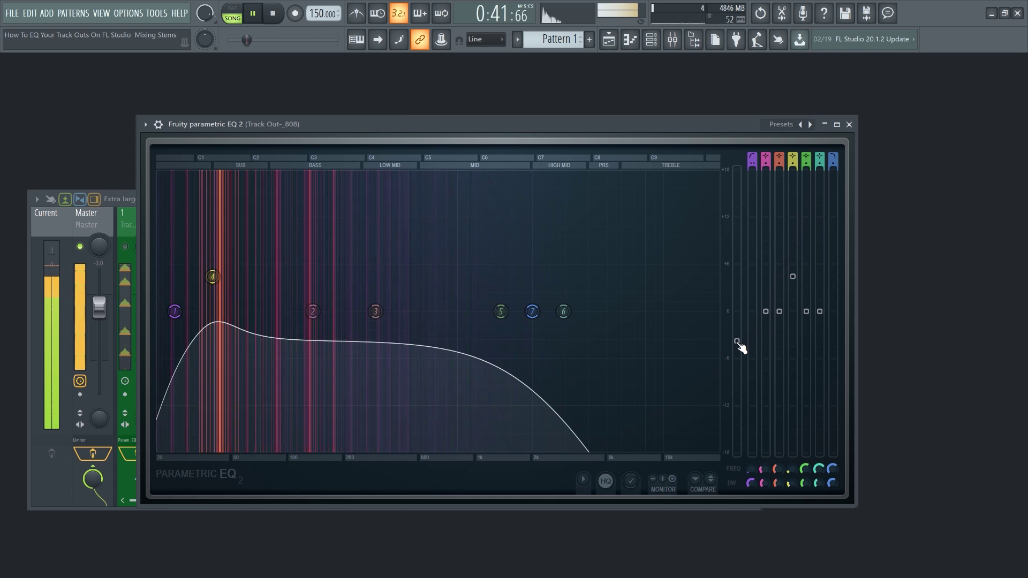
Compare the 808's edited EQ with its flat spare state during playback, returning to the edited curve before stopping
left_click(709, 476)
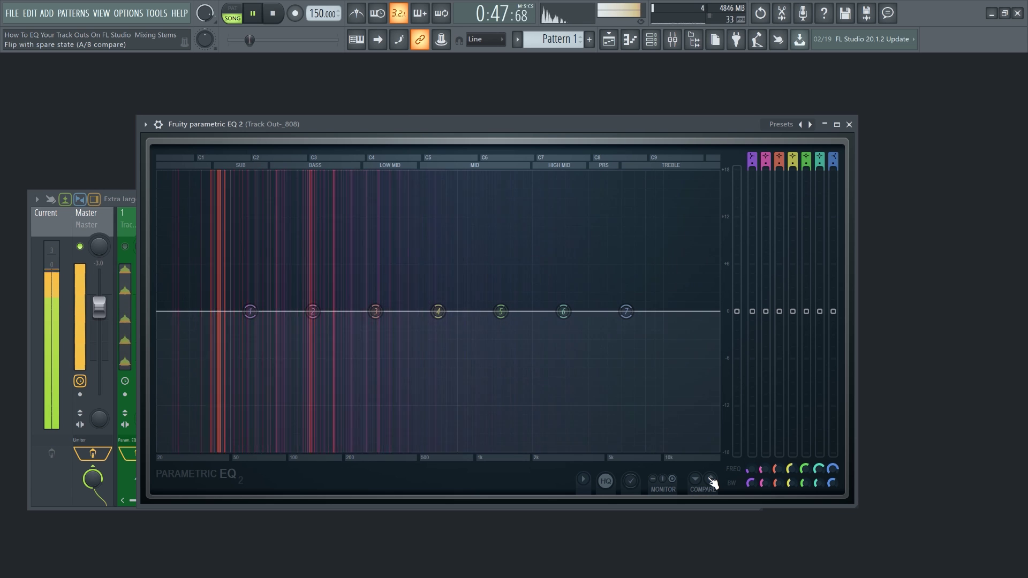
left_click(711, 478)
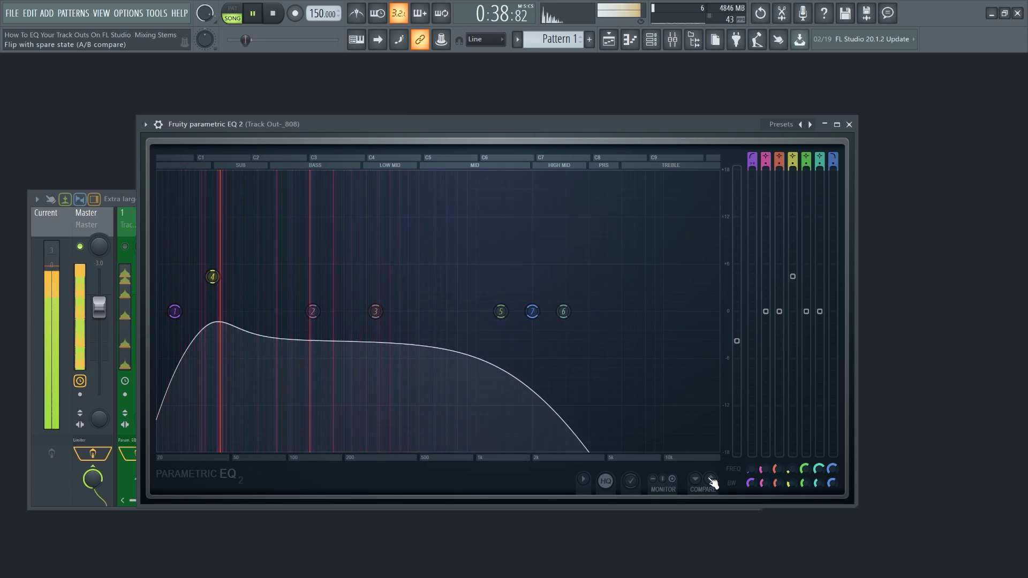
left_click(711, 477)
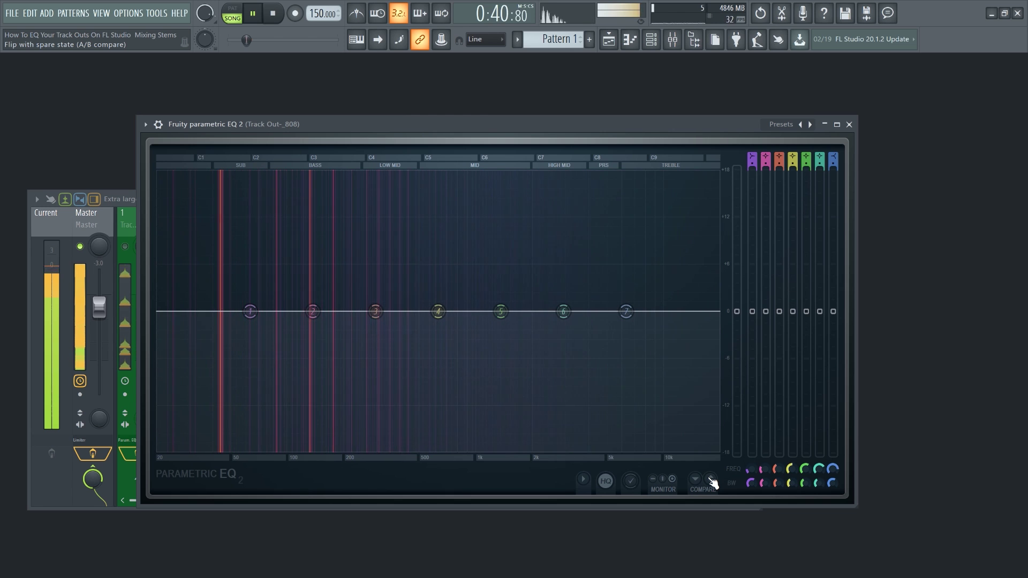
left_click(710, 478)
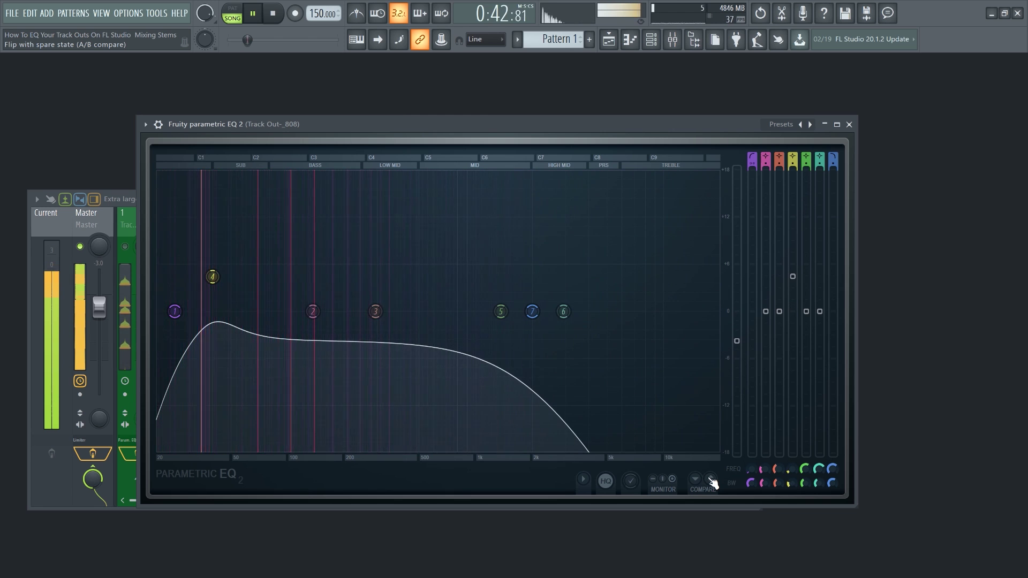
key("space")
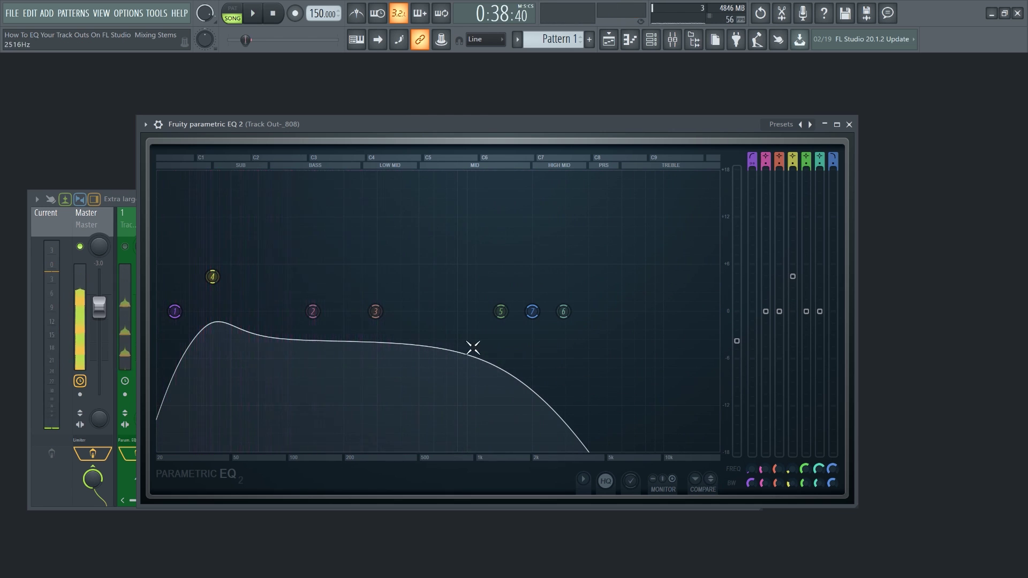
Solo the Bells mixer track, open its Fruity parametric EQ 2 and close the mixer
left_click(124, 226)
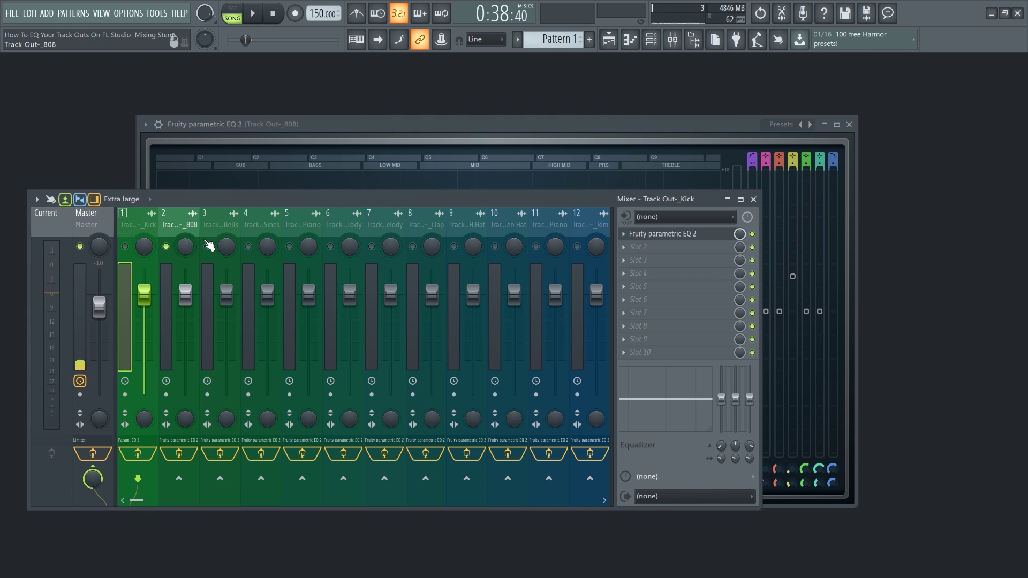
left_click(216, 229)
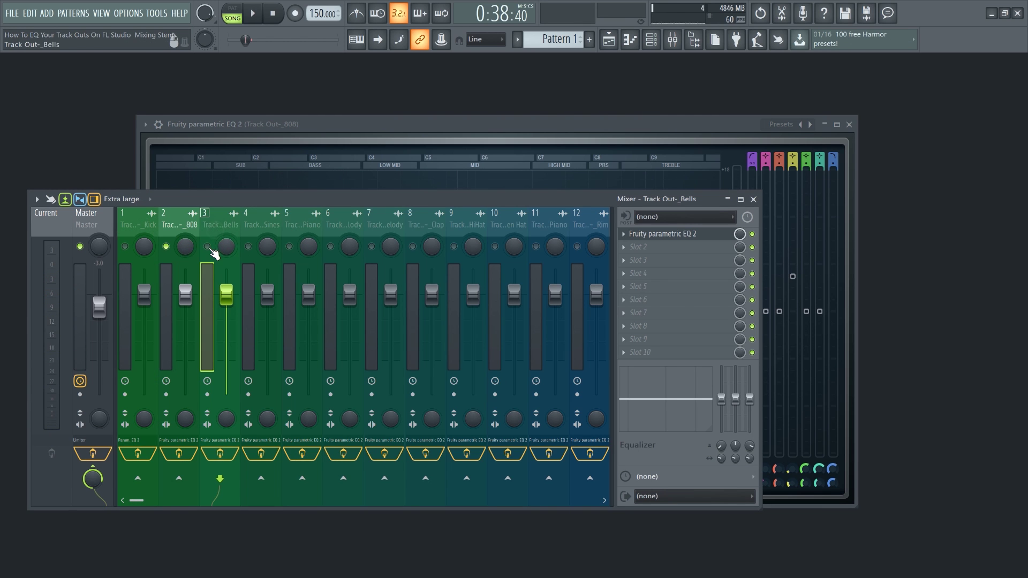
left_click(680, 235)
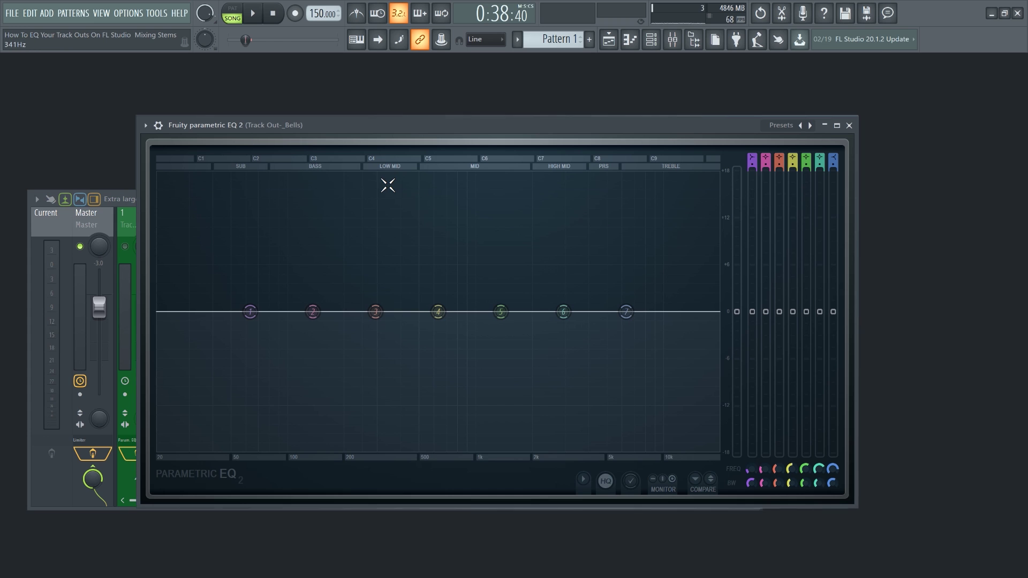
left_click(121, 271)
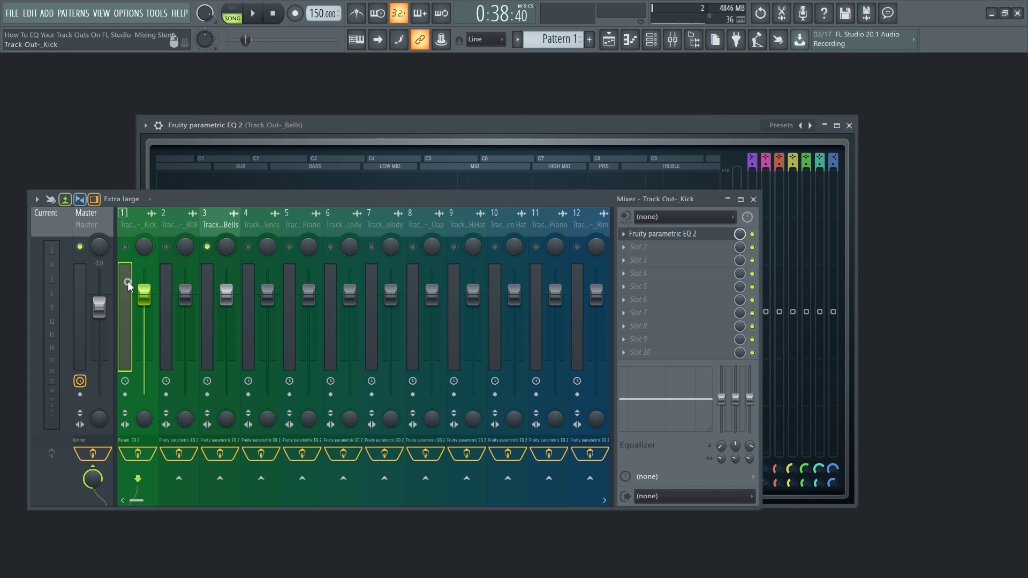
left_click(754, 200)
Audition the bells through the flat EQ, stop playback and change band 1 to a steeper High pass filter
key("space")
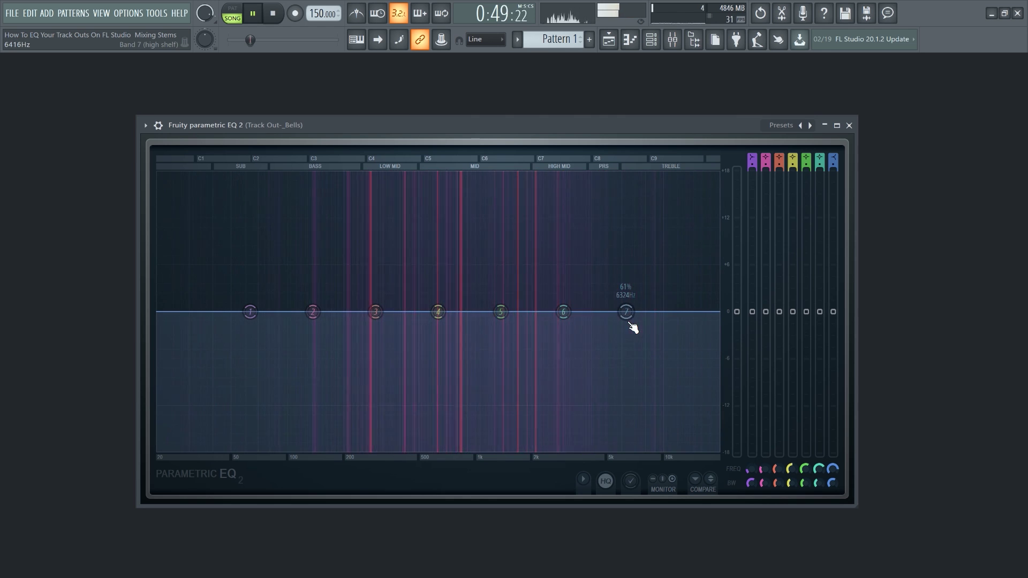
key("space")
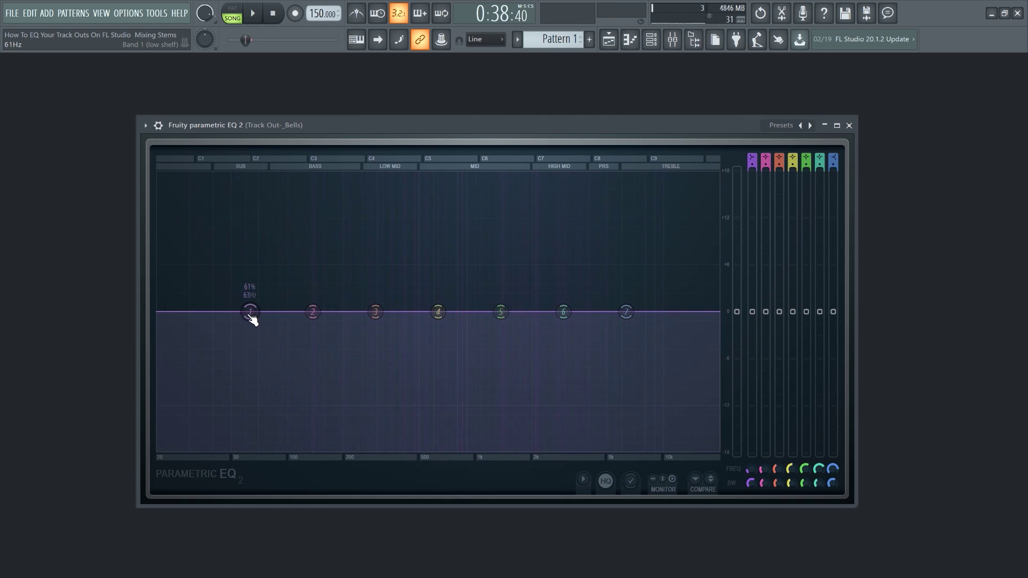
right_click(250, 314)
mouse_move(267, 341)
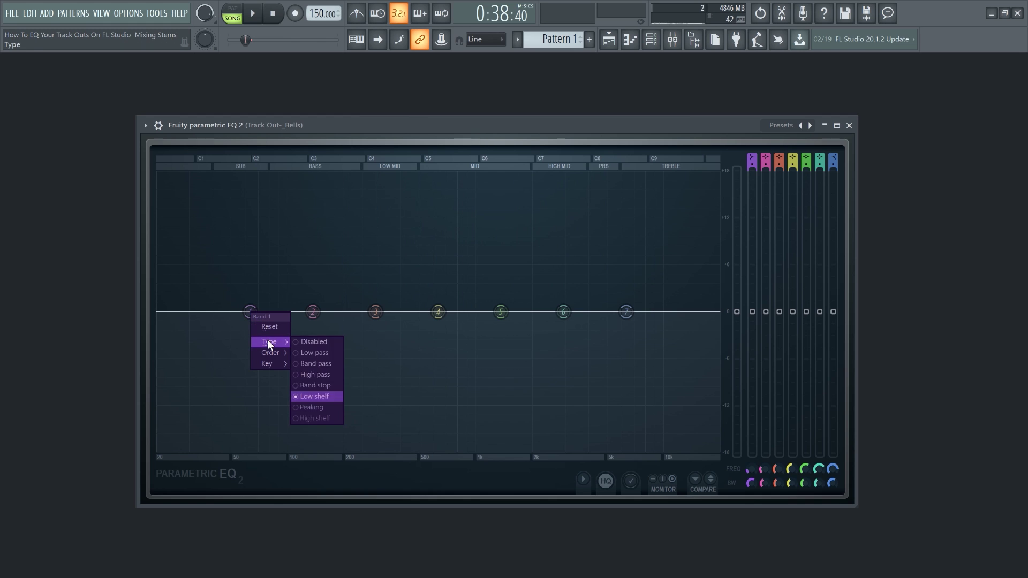
left_click(320, 375)
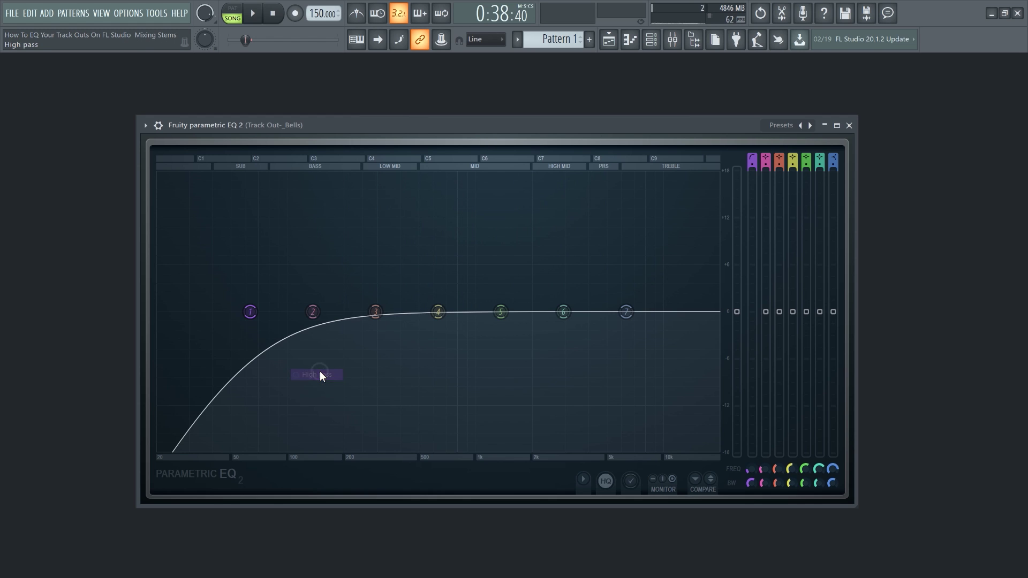
scroll(755, 169, "up", 3)
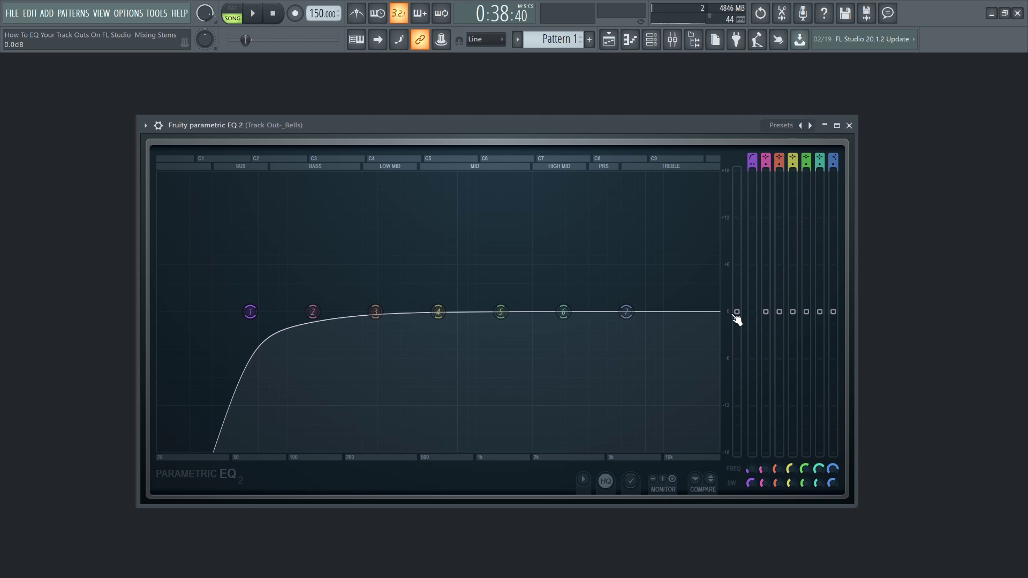
Set the bells' high-pass cutoff to about 150 Hz during playback and boost the band 7 high shelf by about 3 dB
mouse_move(751, 471)
left_mouse_down()
mouse_move(751, 442)
mouse_move(752, 461)
left_mouse_up()
key("space")
left_click_drag(349, 311, 320, 311)
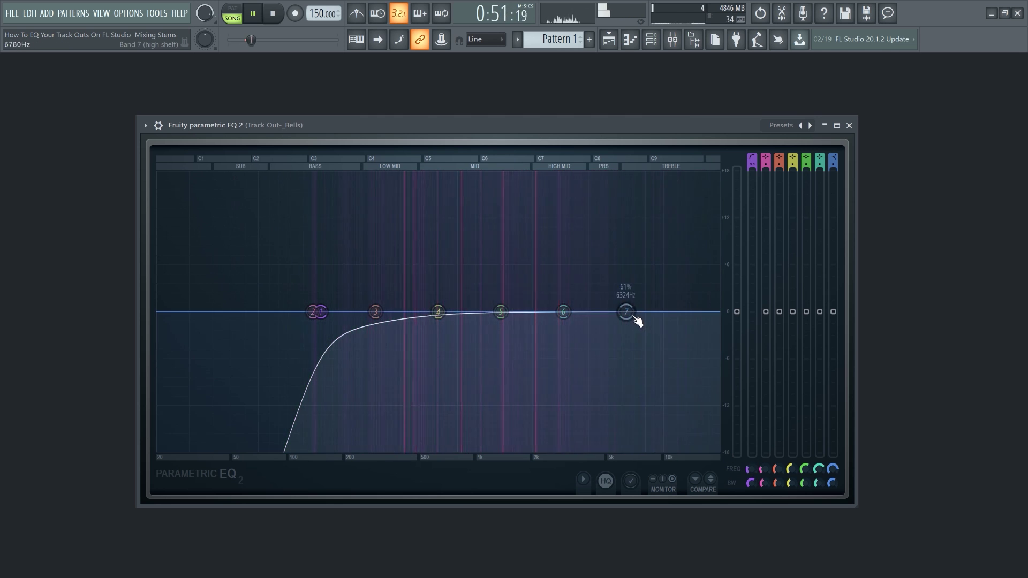
left_click_drag(626, 311, 618, 289)
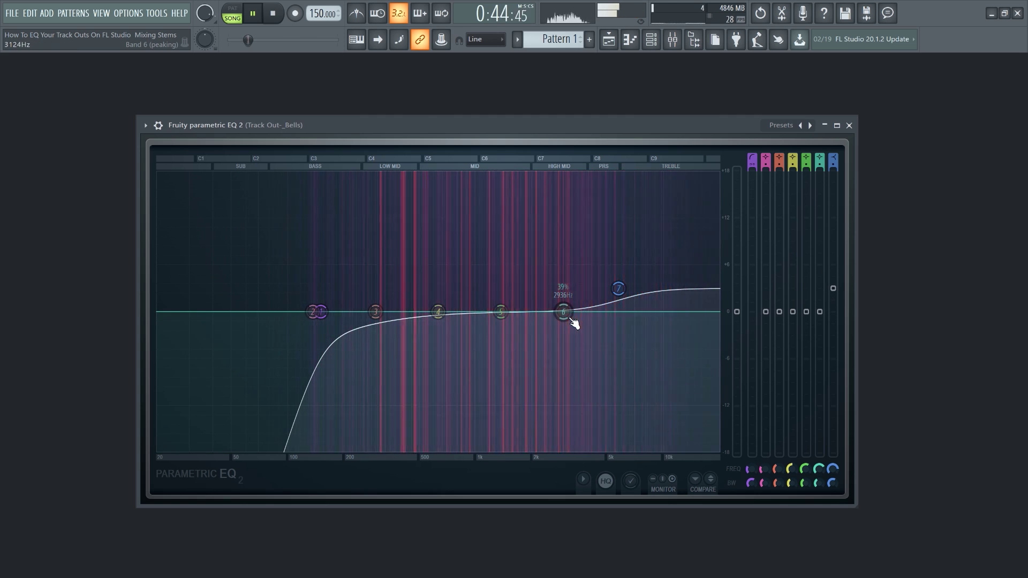
Narrow band 6 of the bells' EQ to 1%, boost it to 12.4 dB and sweep it through the mid frequencies during playback
key("space")
left_click_drag(562, 311, 565, 265)
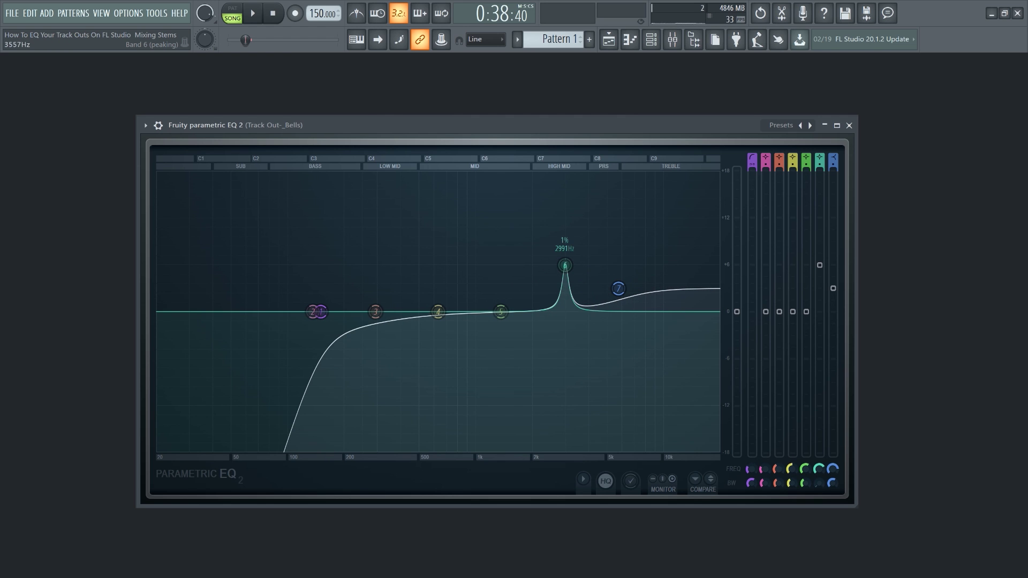
key("space")
left_click_drag(411, 222, 401, 248)
mouse_move(462, 230)
left_mouse_down()
mouse_move(444, 214)
mouse_move(459, 215)
left_mouse_up()
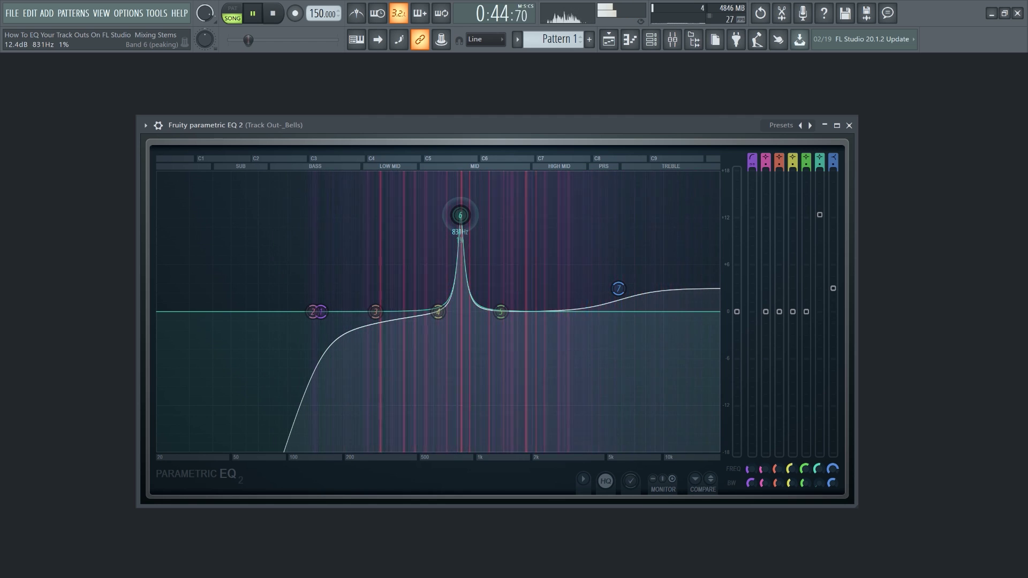
left_click_drag(465, 216, 458, 215)
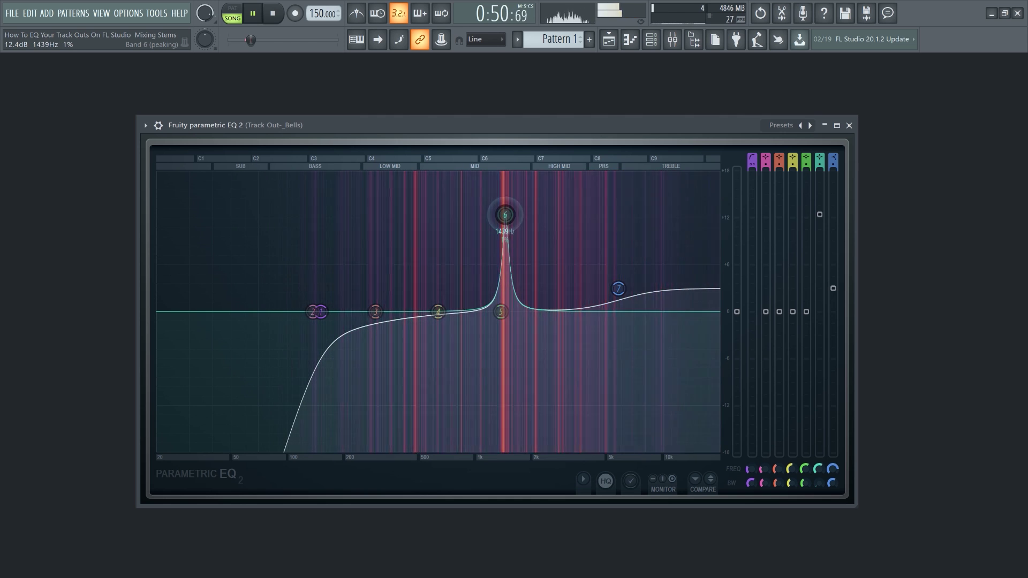
Place band 6 of the bells' EQ at 1998 Hz, widen its bandwidth to 7% and cut it to -6.5 dB
left_click_drag(509, 215, 532, 210)
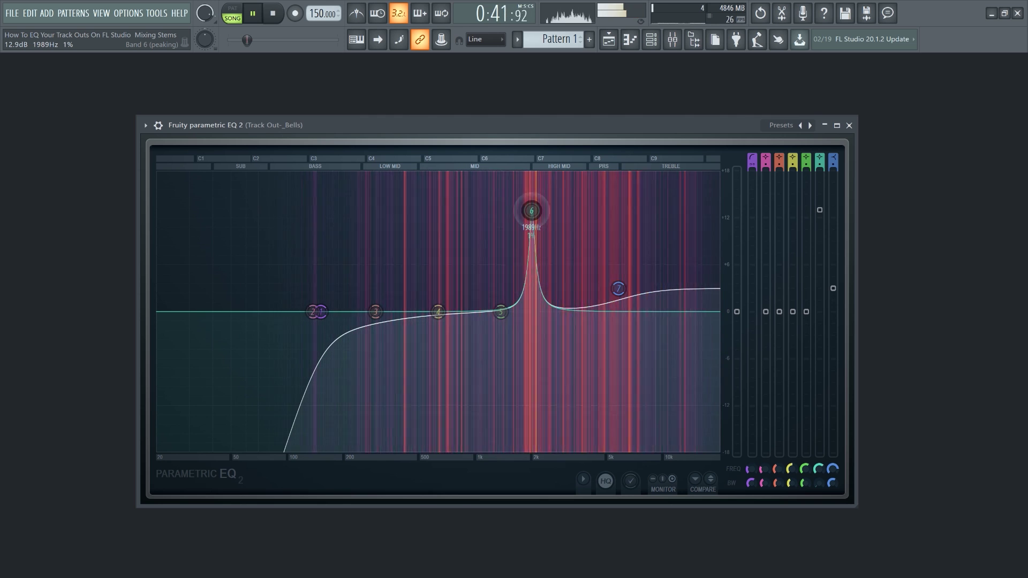
mouse_move(820, 483)
left_mouse_down()
mouse_move(819, 471)
mouse_move(819, 488)
left_mouse_up()
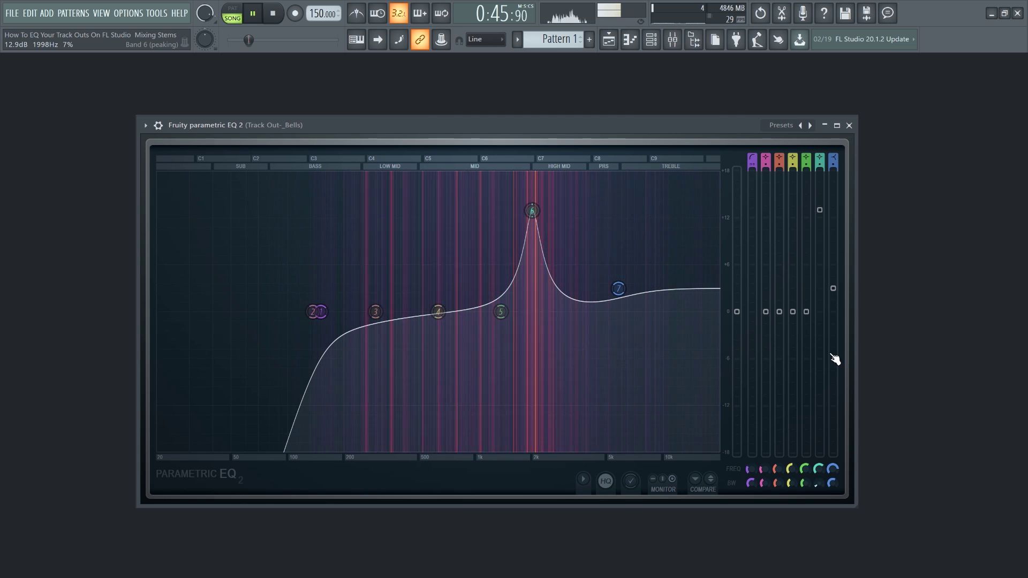
left_click_drag(820, 233, 819, 343)
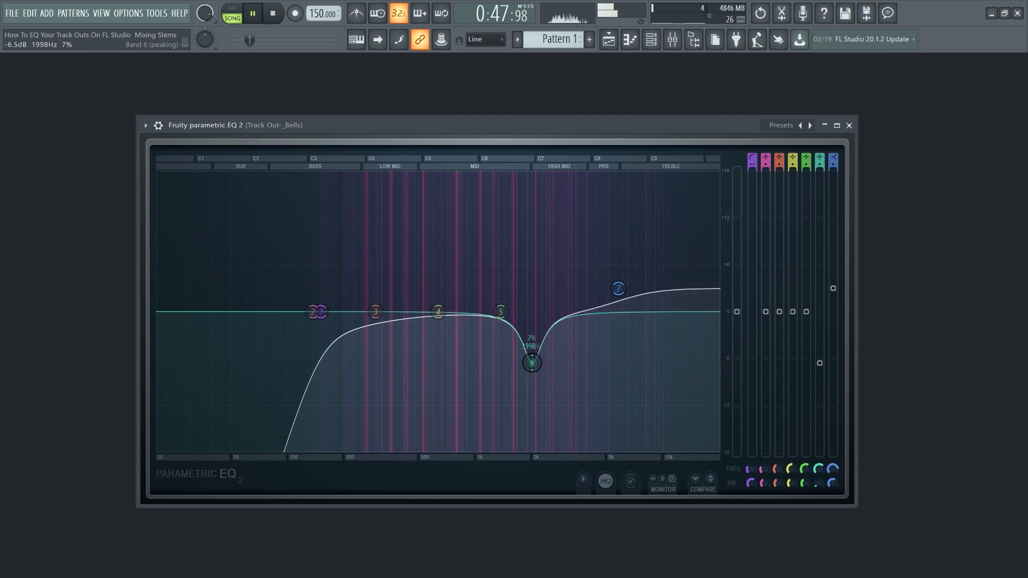
Narrow band 4 of the bells' EQ to 0%, boost it to about 17 dB and sweep it between about 380 and 810 Hz during playback
left_click_drag(438, 312, 458, 249)
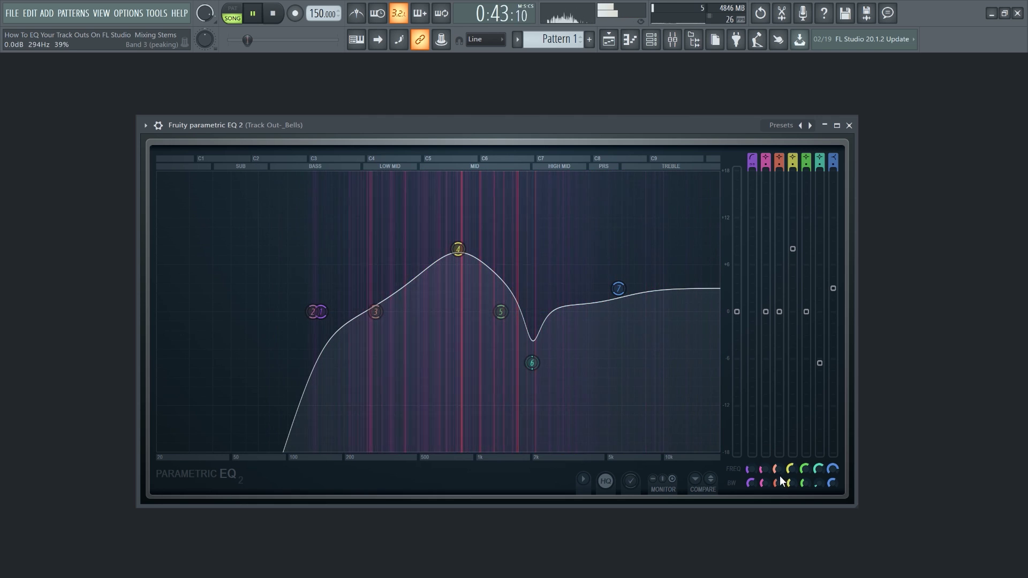
left_click_drag(789, 485, 789, 520)
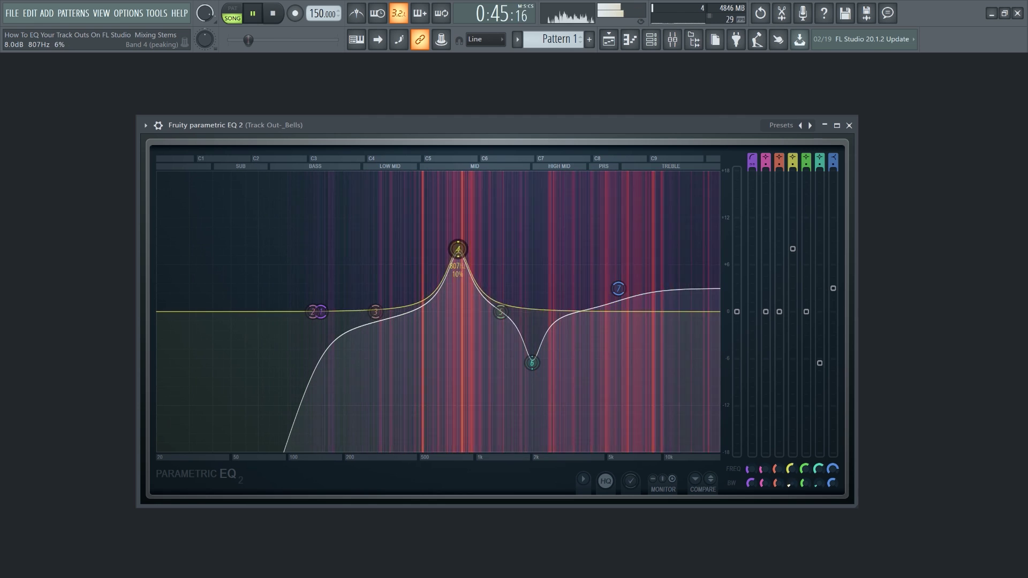
left_click_drag(790, 307, 790, 262)
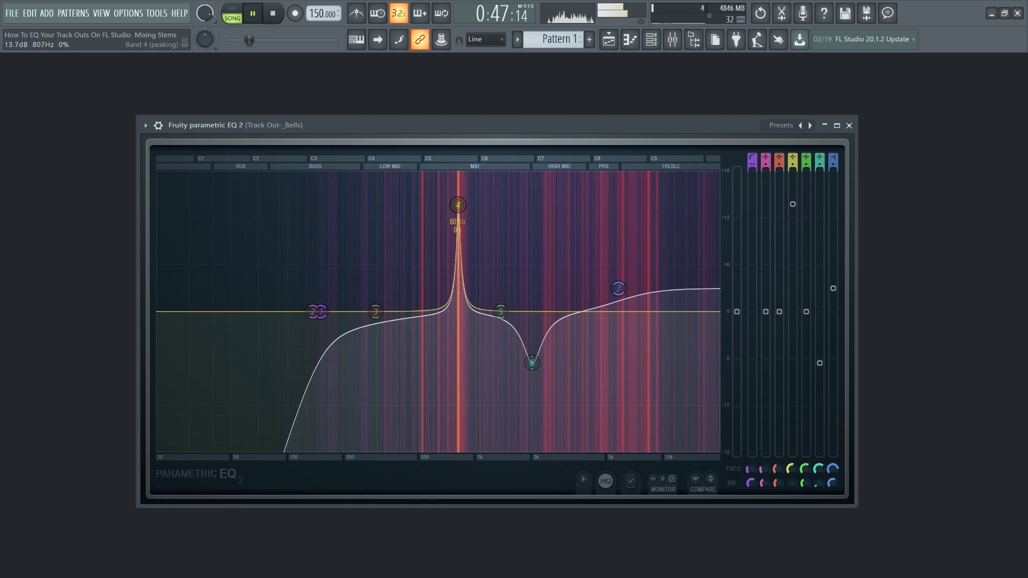
left_click_drag(793, 210, 793, 216)
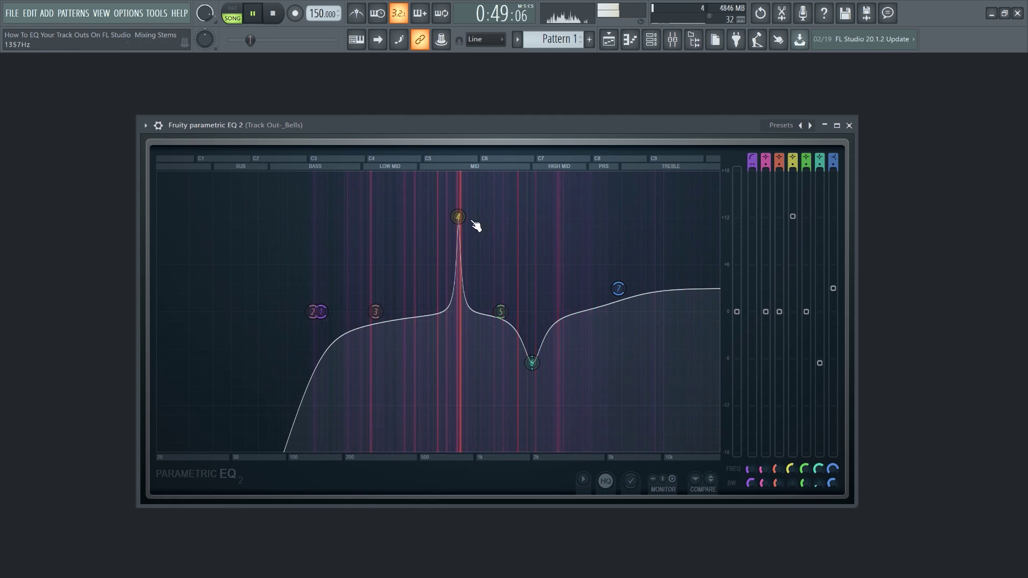
left_click_drag(463, 216, 453, 214)
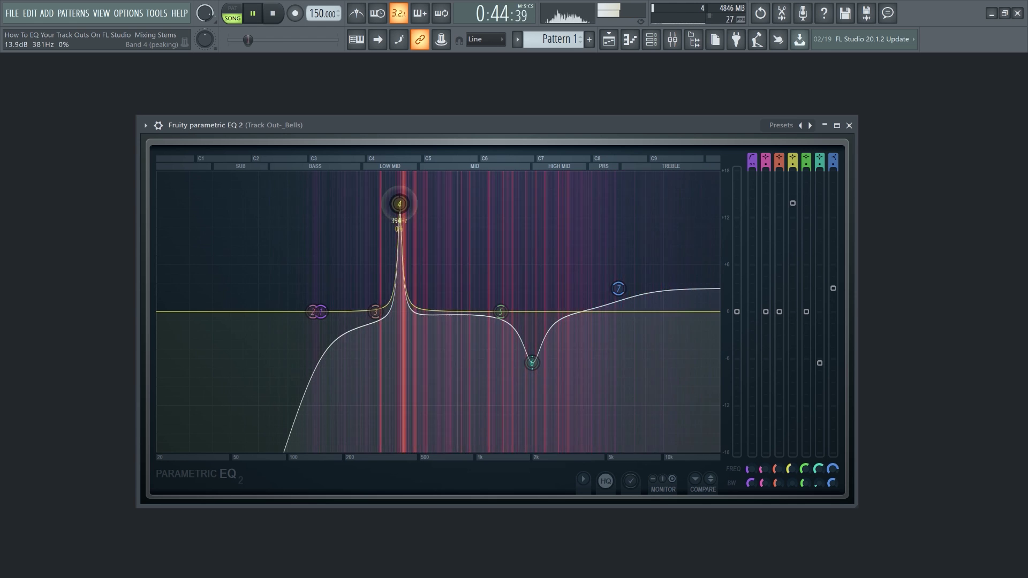
left_click_drag(387, 201, 432, 191)
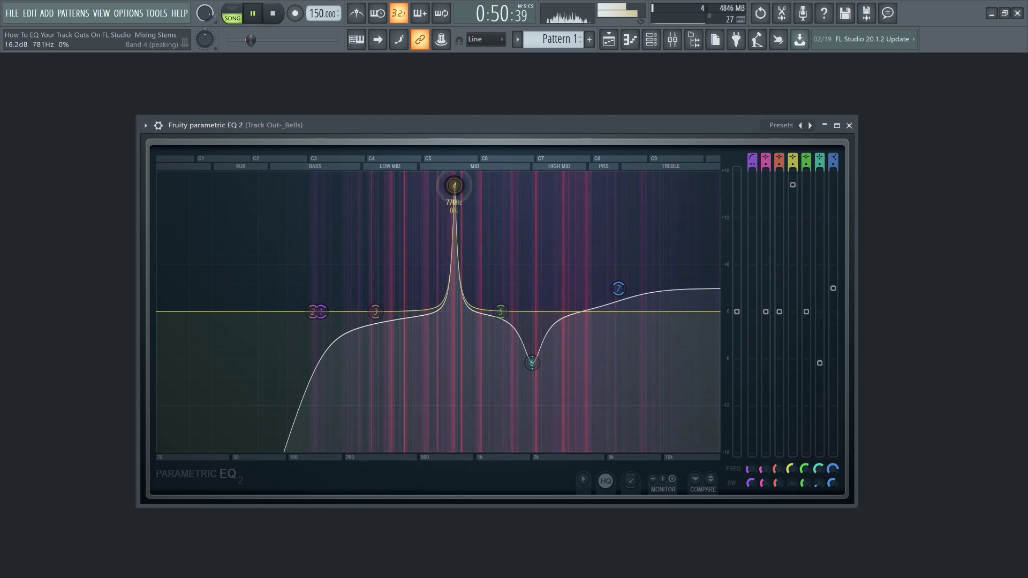
left_click_drag(459, 185, 456, 178)
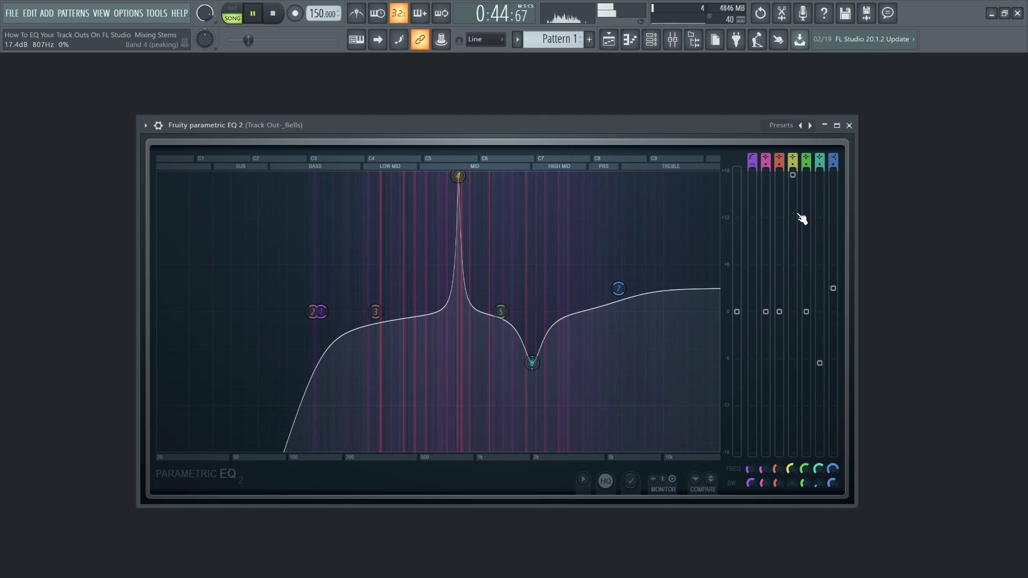
Widen band 4 of the bells' EQ to 4%, cut it about 4 dB near 810 Hz, and boost band 3 about 2.5 dB near 400 Hz
left_click_drag(794, 484, 794, 479)
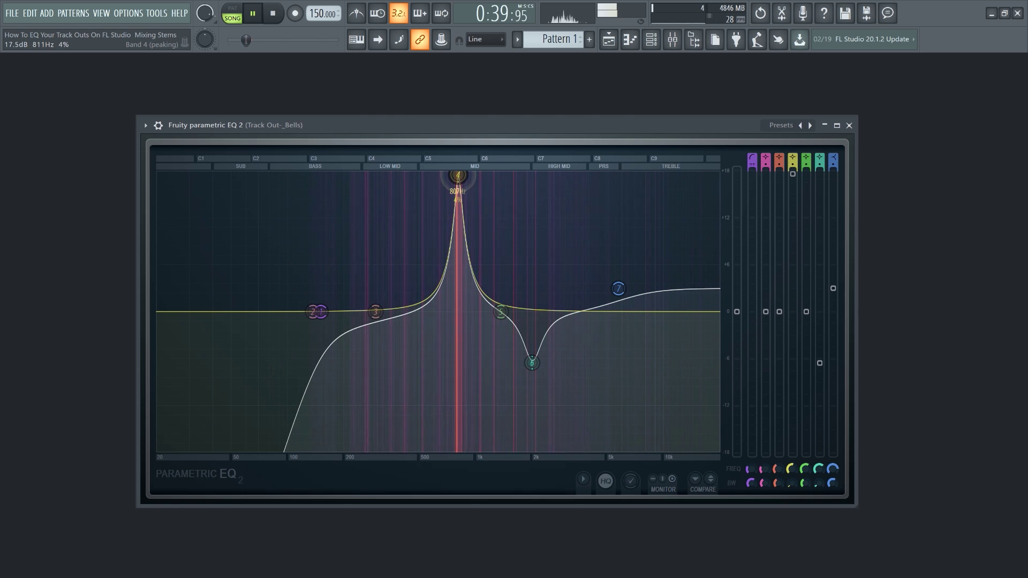
left_click_drag(458, 176, 458, 338)
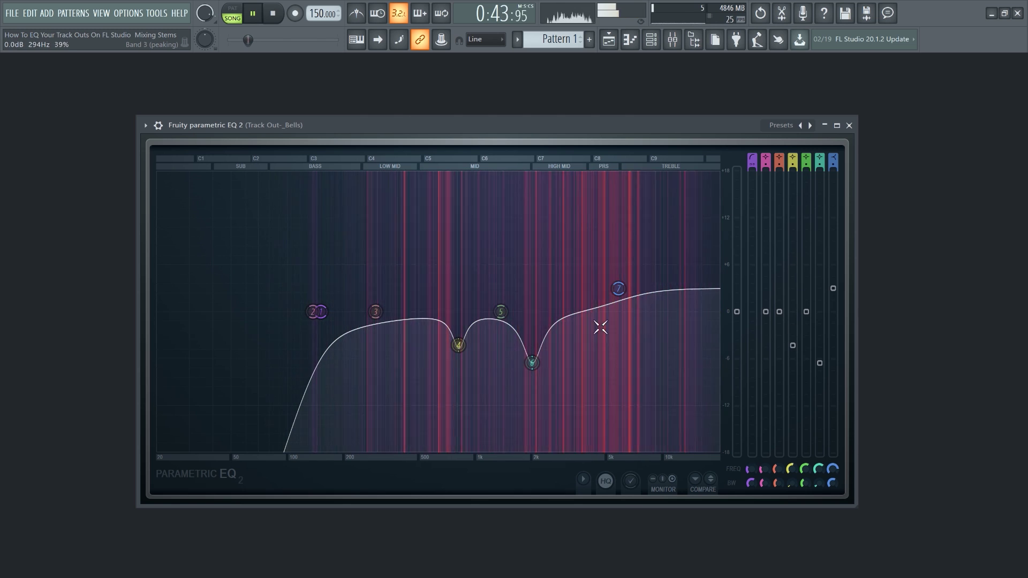
left_click_drag(375, 312, 403, 292)
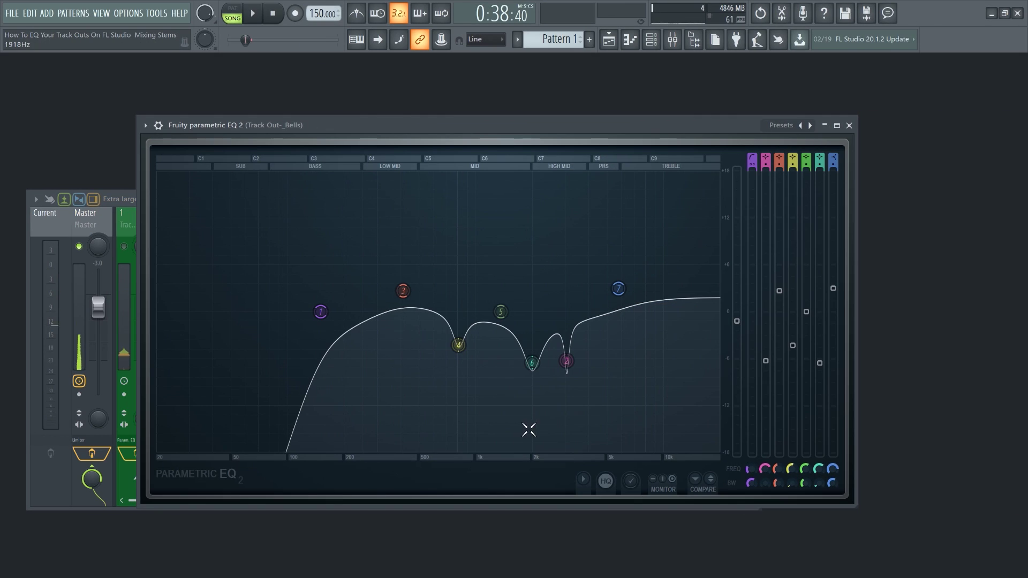
Play the bells and A/B compare the edited EQ curve with the flat spare state
left_click(712, 481)
key("space")
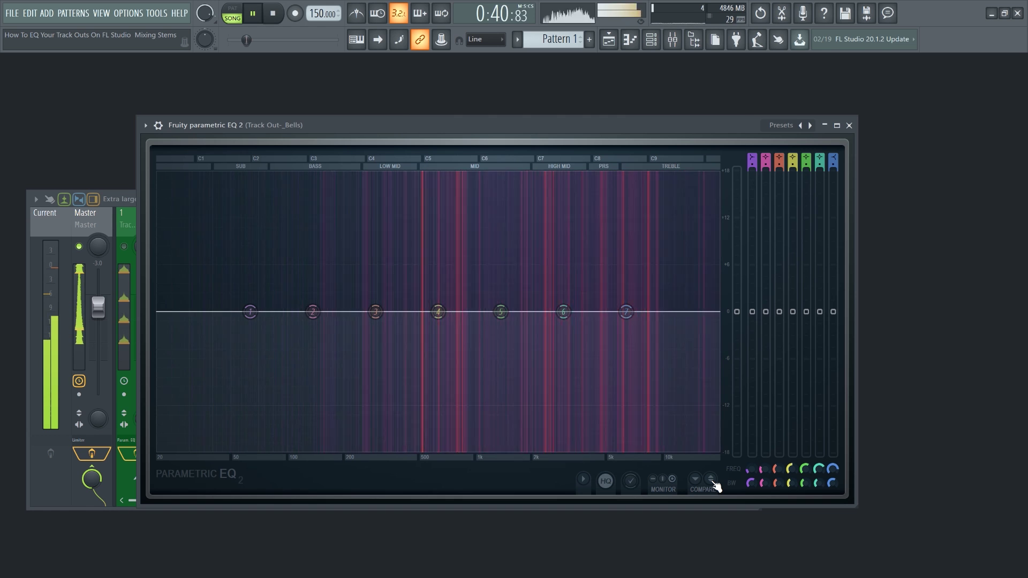
left_click(712, 481)
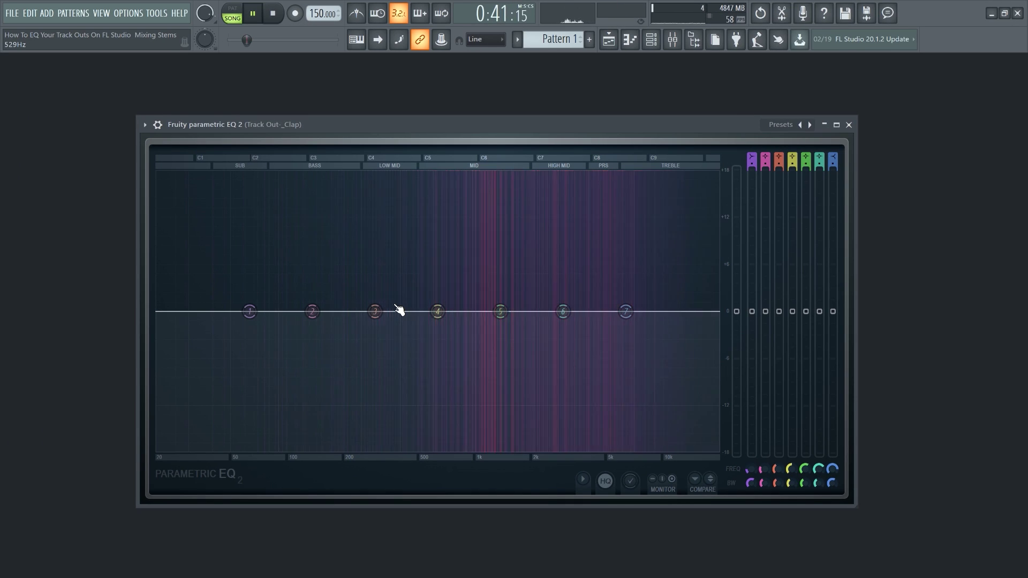
Set up a steeper High pass filter at about 340 Hz on band 1 of the clap's EQ
key("space")
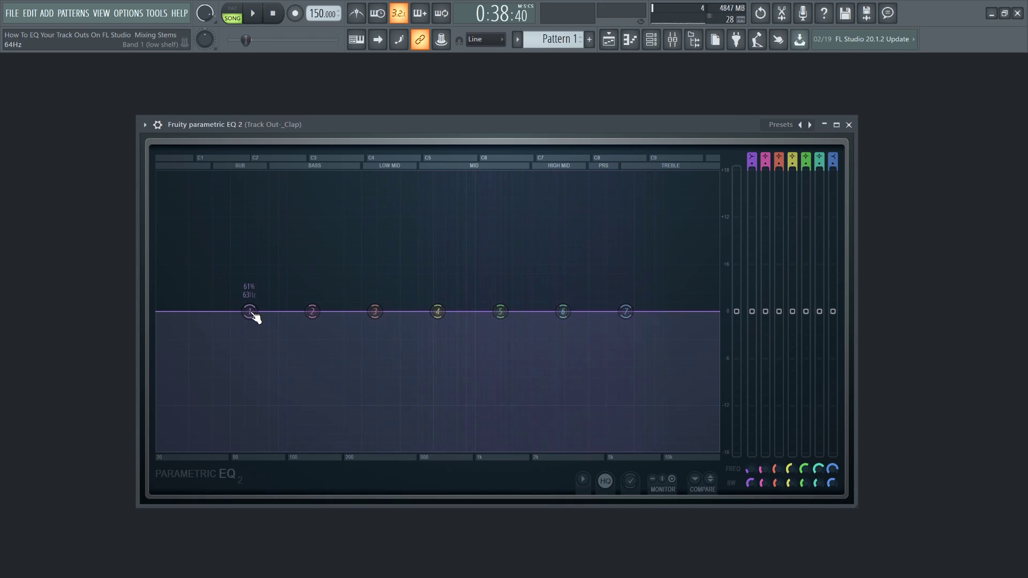
right_click(250, 312)
mouse_move(275, 342)
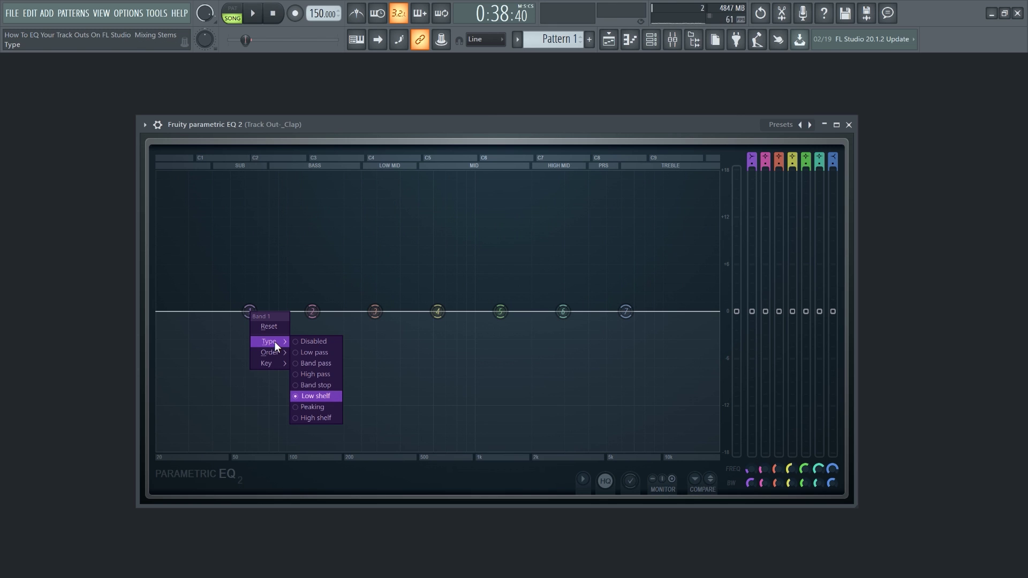
left_click(308, 375)
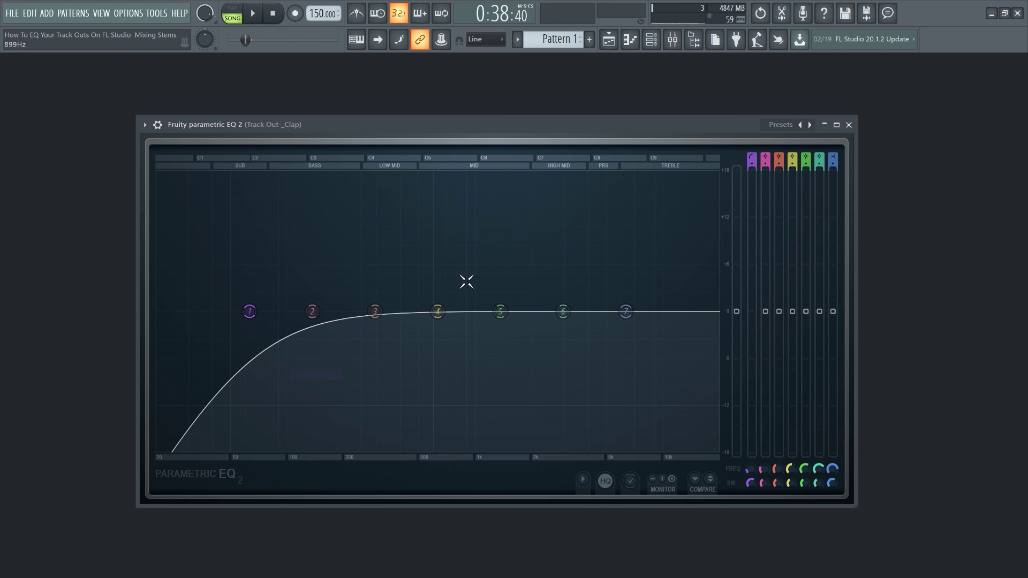
key("space")
left_click_drag(250, 311, 387, 311)
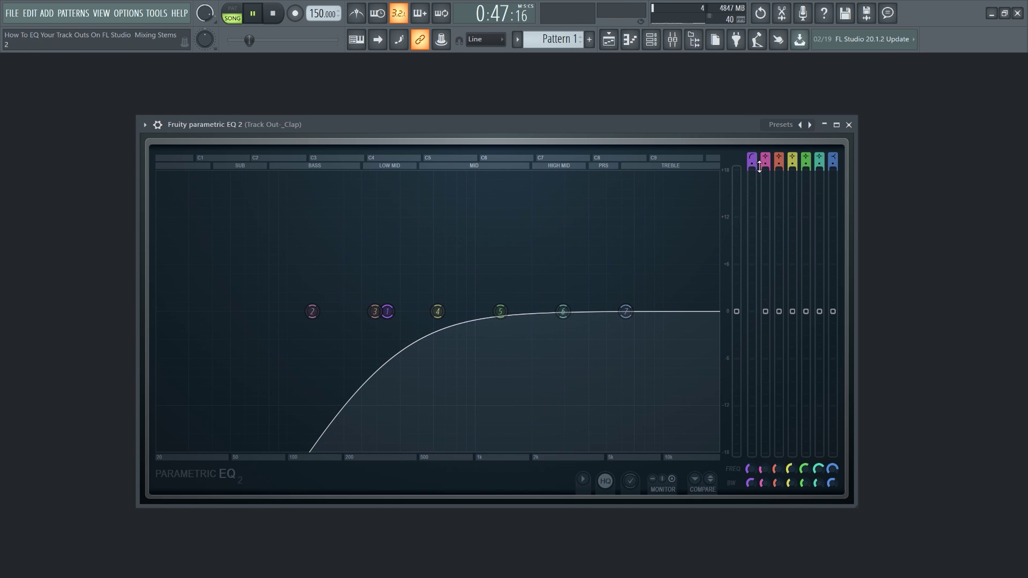
left_click_drag(753, 165, 755, 161)
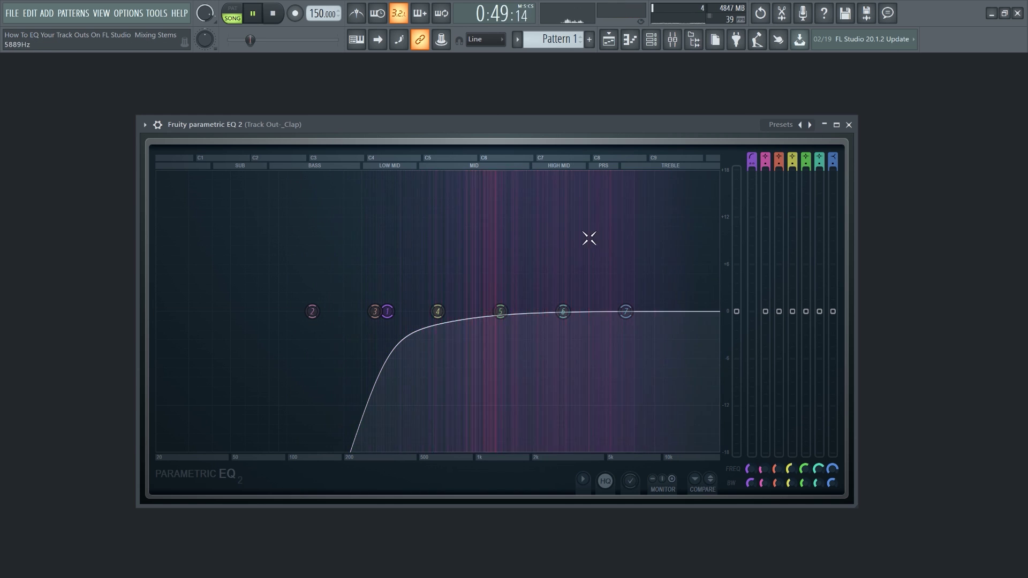
Boost the clap's band 4 about 5 dB near 610 Hz with a 16% bandwidth, and band 5 about 2 dB near 2.1 kHz
left_click_drag(437, 311, 441, 275)
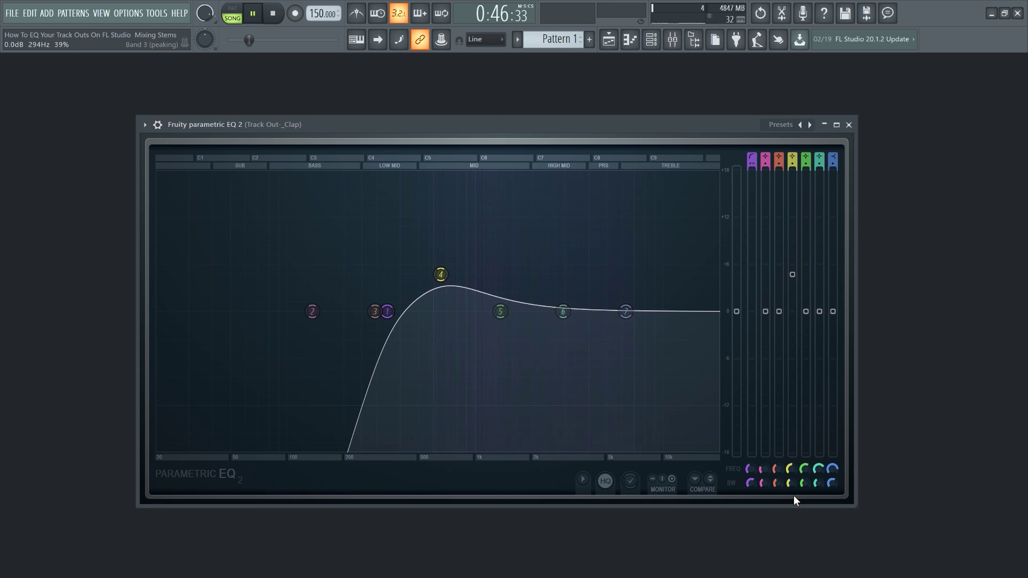
left_click_drag(792, 482, 791, 492)
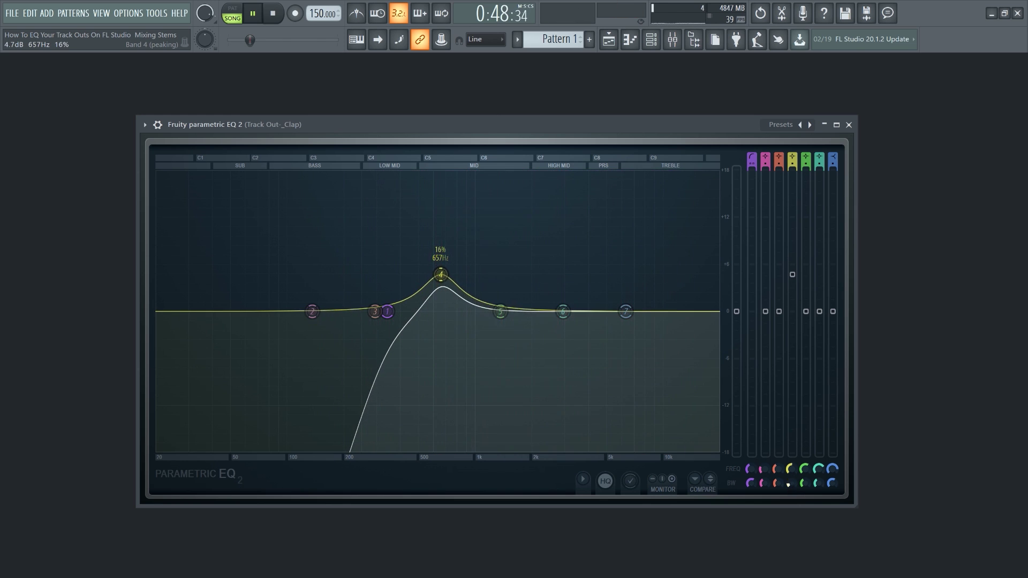
left_click_drag(440, 275, 438, 277)
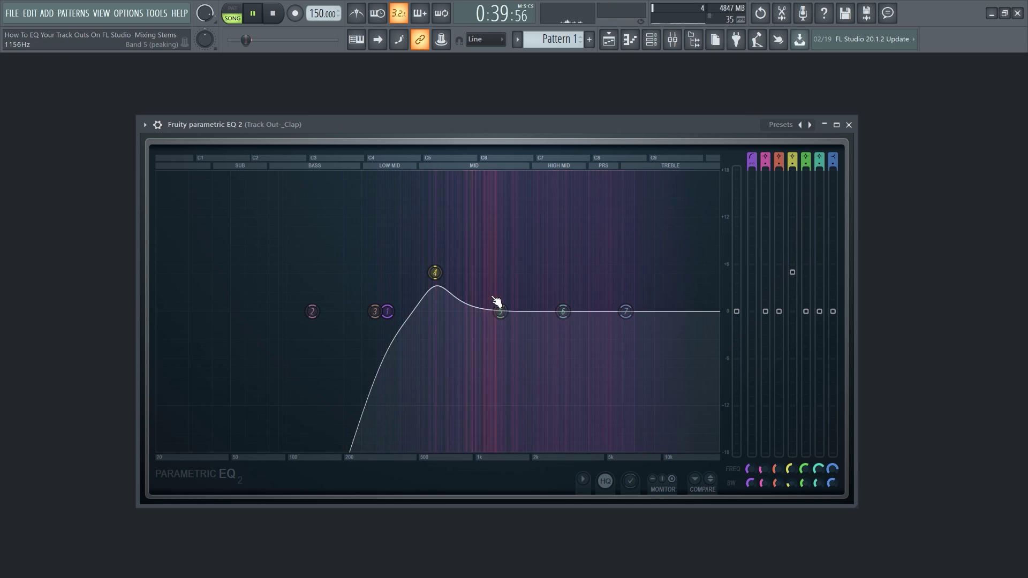
mouse_move(524, 292)
left_mouse_down()
mouse_move(510, 270)
mouse_move(642, 267)
mouse_move(516, 263)
mouse_move(535, 302)
left_mouse_up()
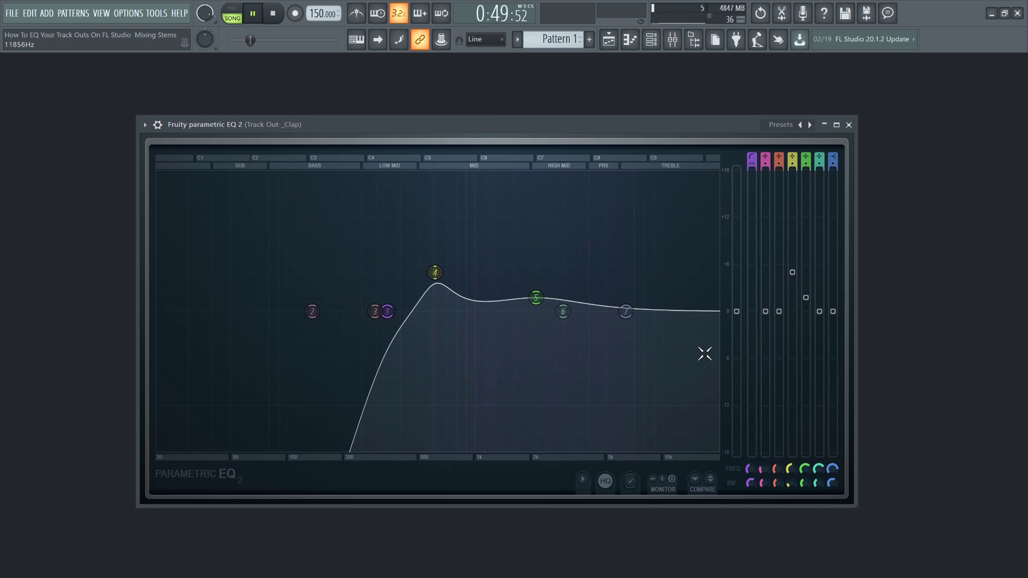
Pull the clap's band 7 high shelf down to about -18 dB near 20 kHz, trim the main level to about -1 dB and A/B compare
left_click_drag(626, 312, 717, 450)
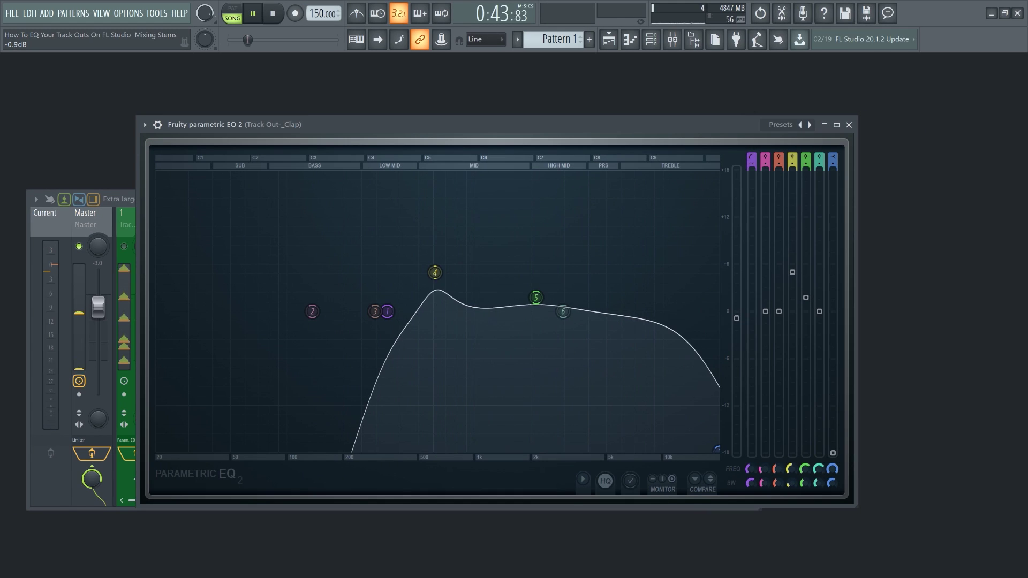
left_click_drag(737, 318, 736, 320)
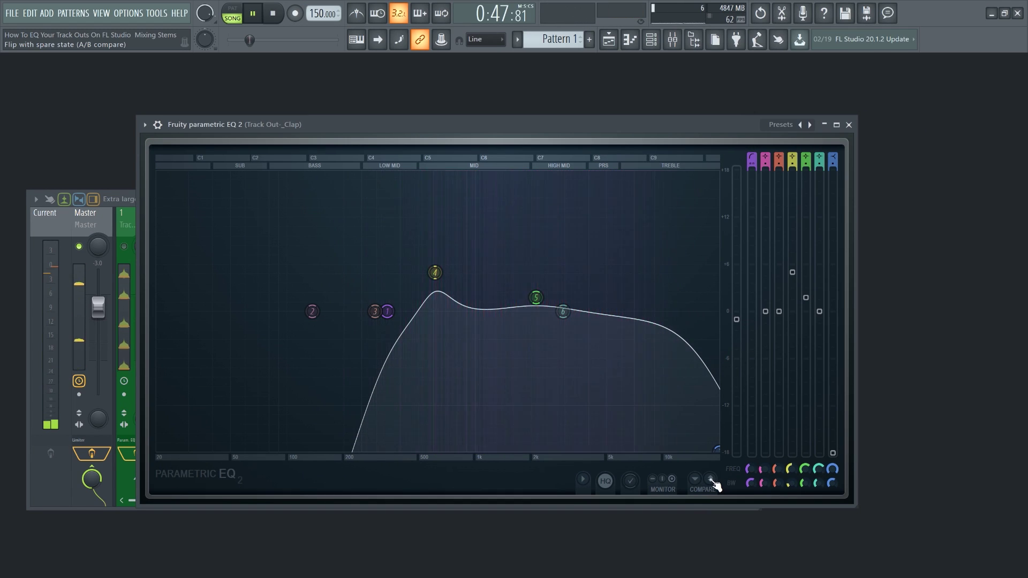
left_click(714, 482)
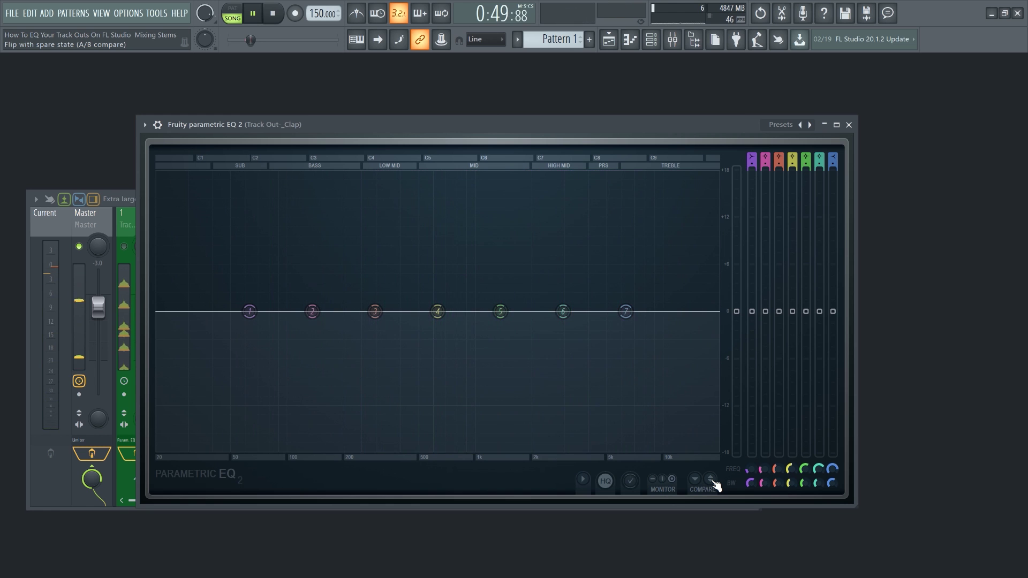
left_click(713, 482)
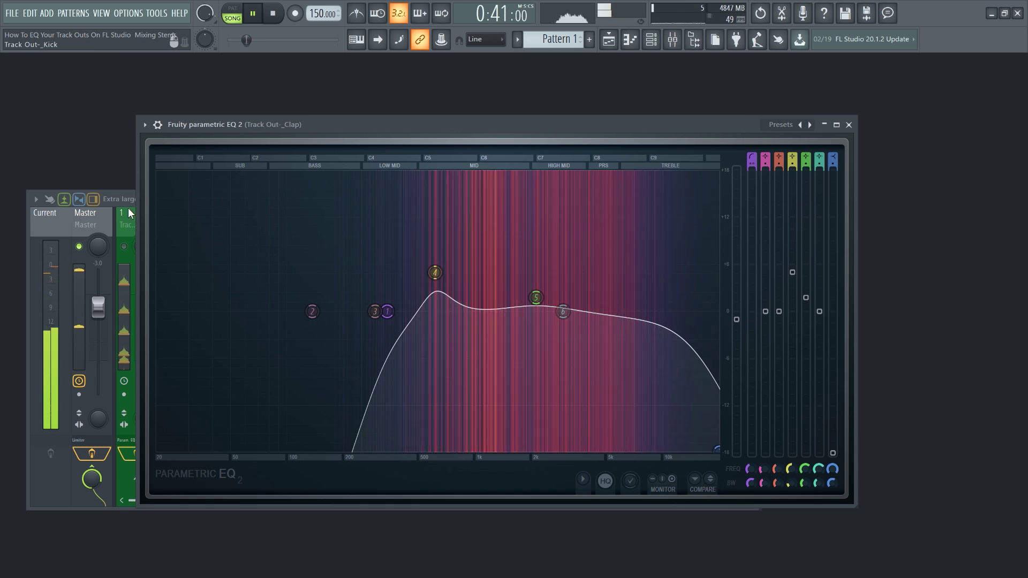
Set up a steeper High pass filter at 1635 Hz on band 1 of the hi-hat's EQ during playback
left_click(127, 217)
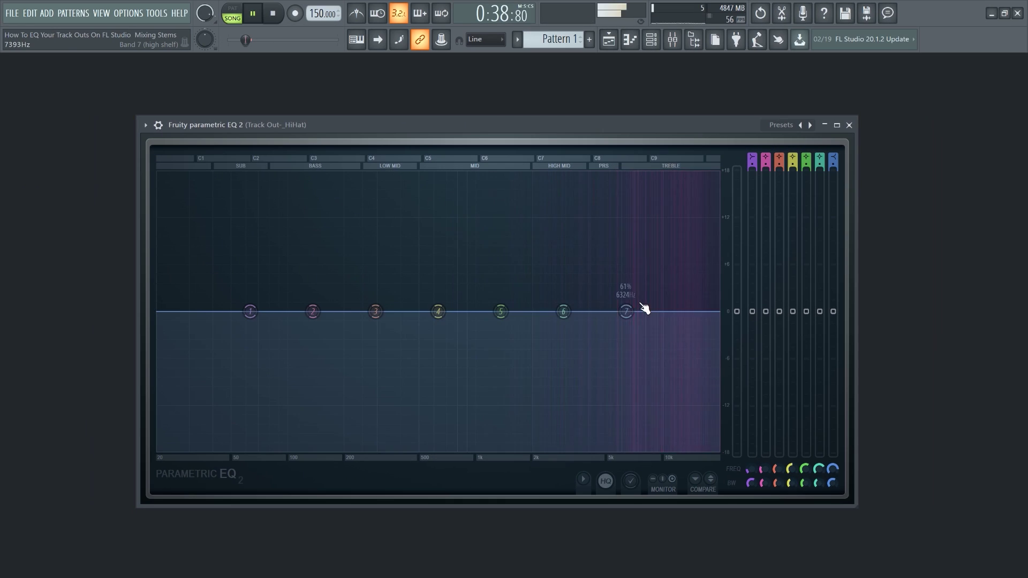
right_click(250, 314)
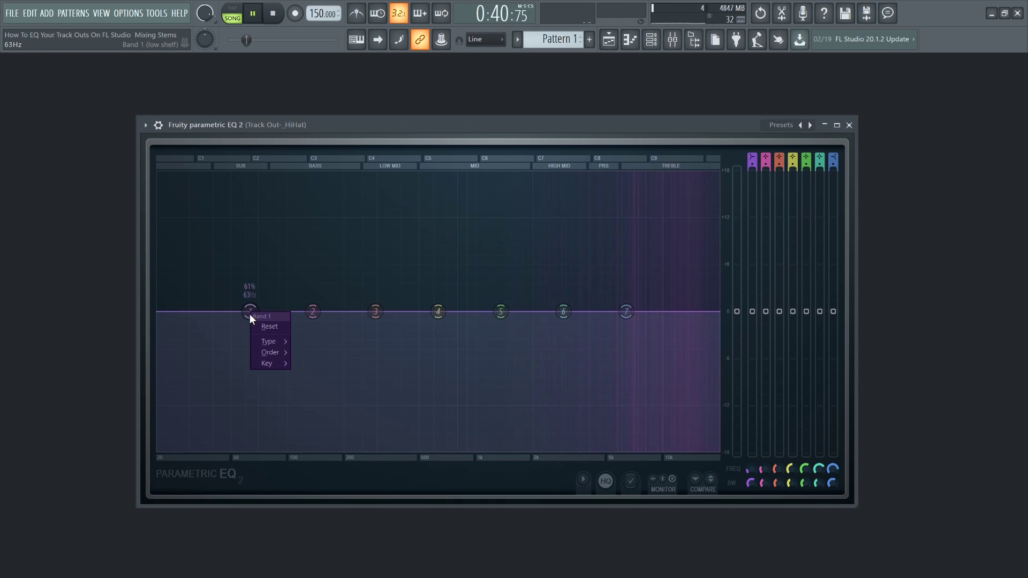
mouse_move(275, 340)
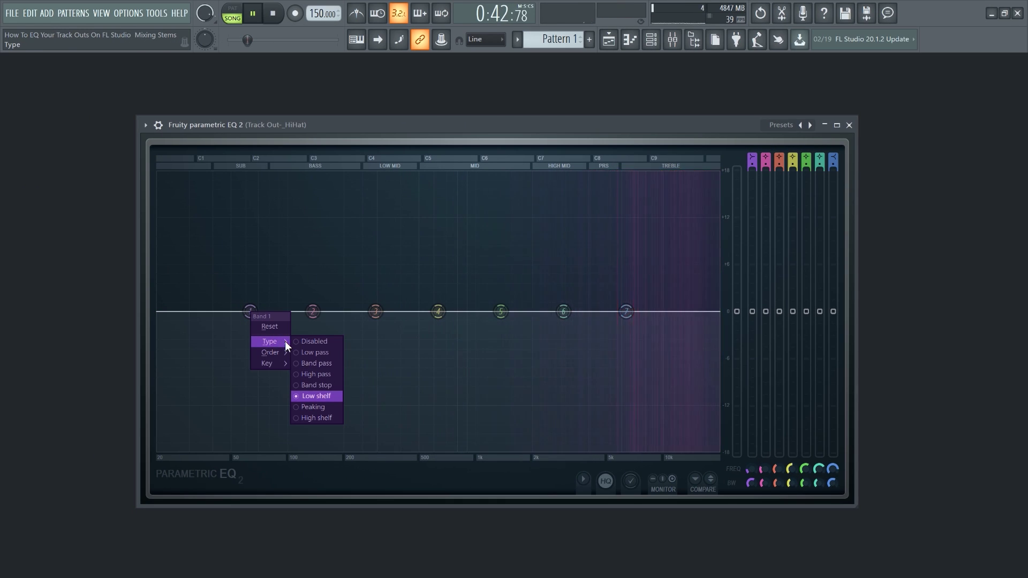
left_click(303, 373)
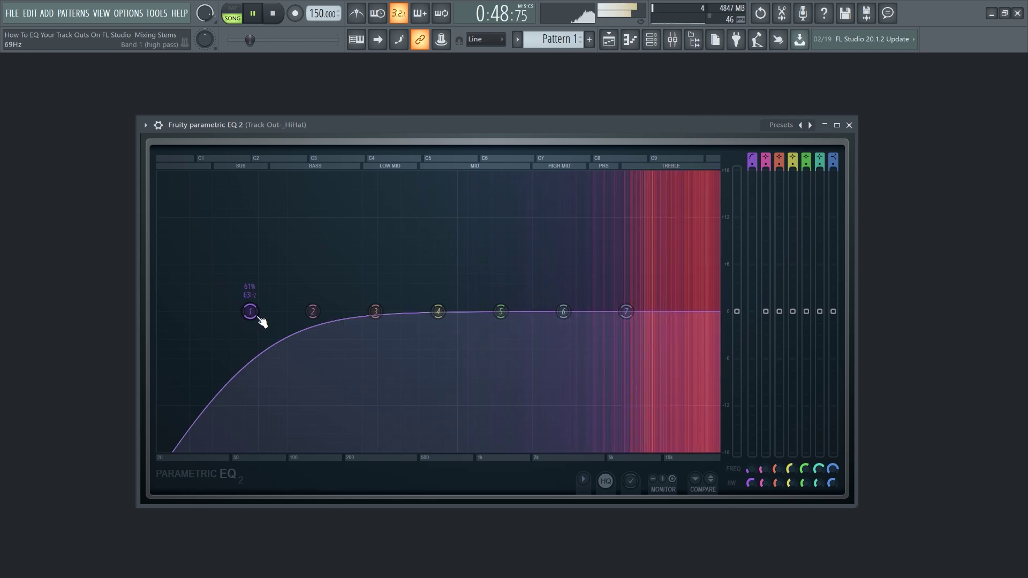
left_click_drag(249, 311, 480, 311)
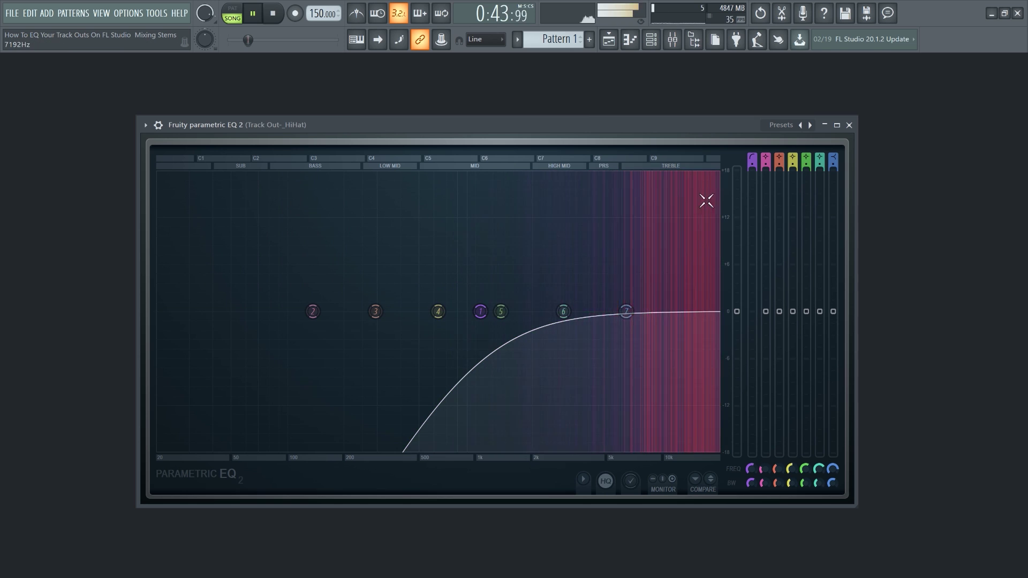
left_click_drag(481, 311, 515, 311)
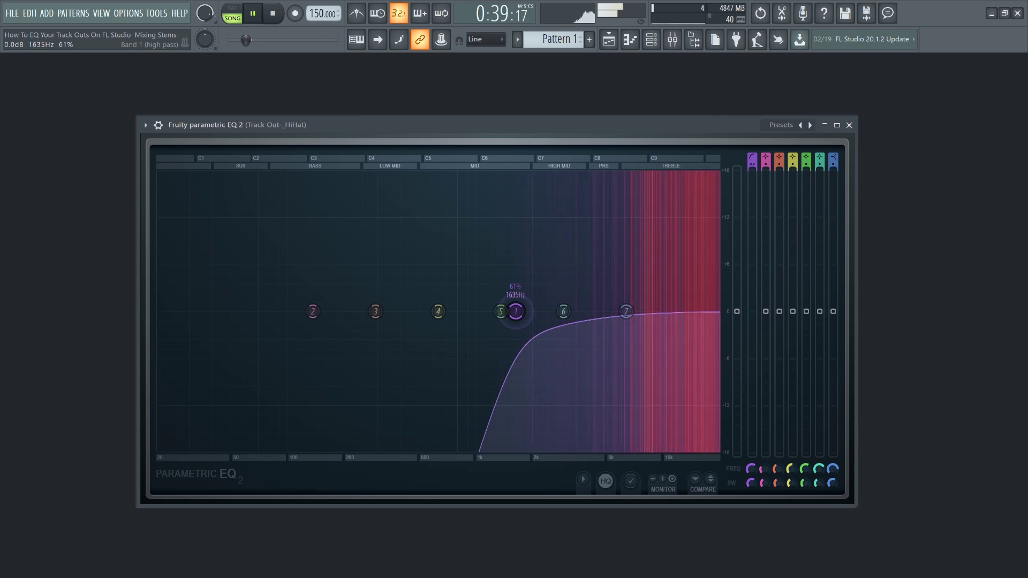
Give the hi-hat's band 7 a Steep 4 low pass near 20 kHz and cut band 6 about 6.5 dB near 2.3 kHz
right_click(627, 312)
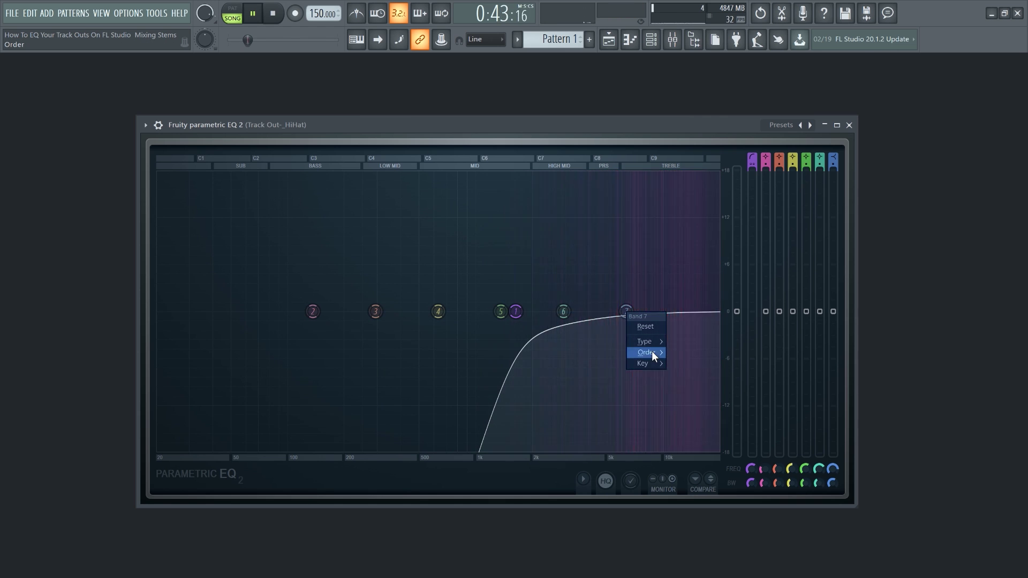
left_click(677, 351)
left_click_drag(833, 164, 833, 153)
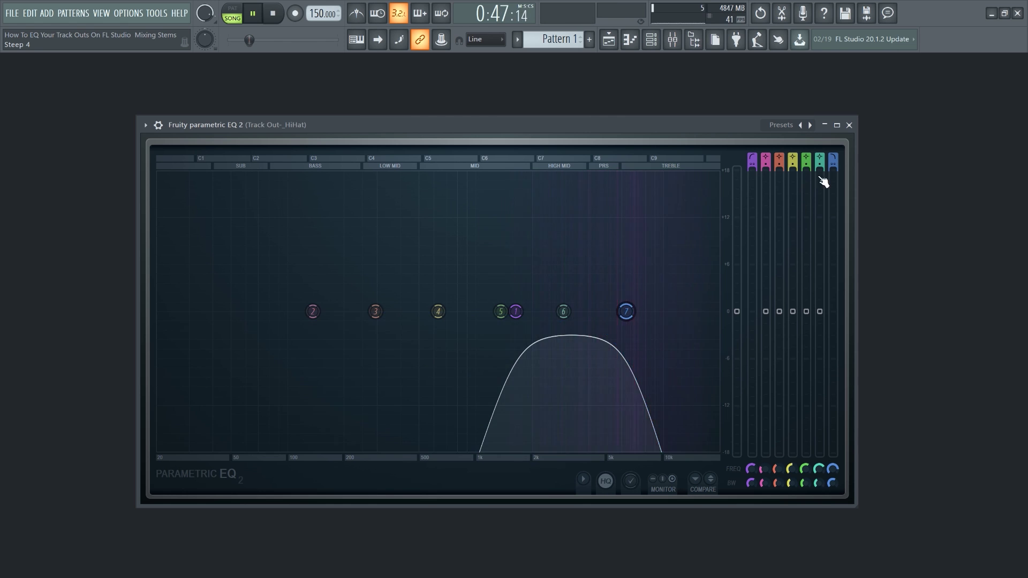
left_click_drag(626, 312, 719, 312)
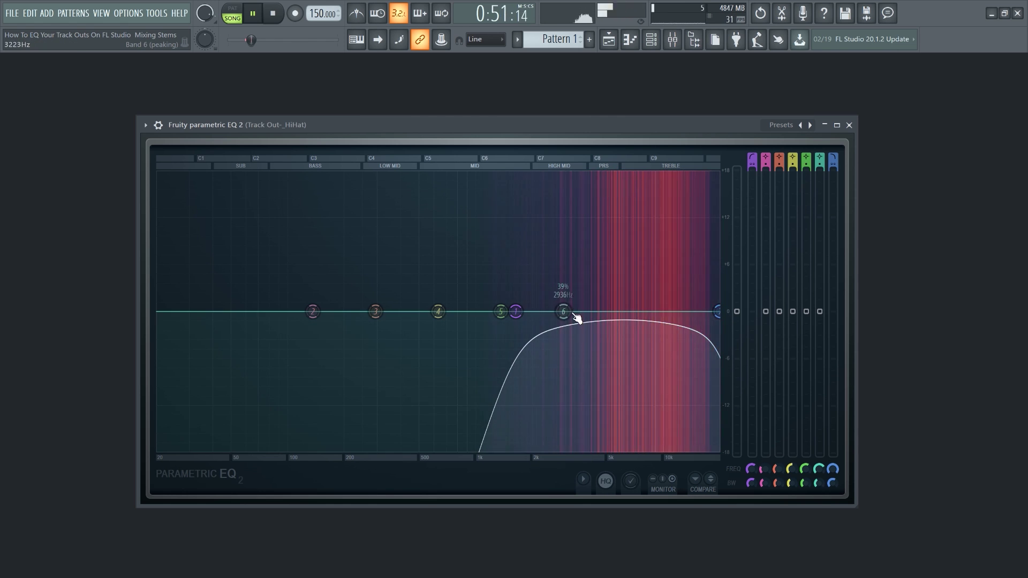
left_click_drag(563, 312, 545, 362)
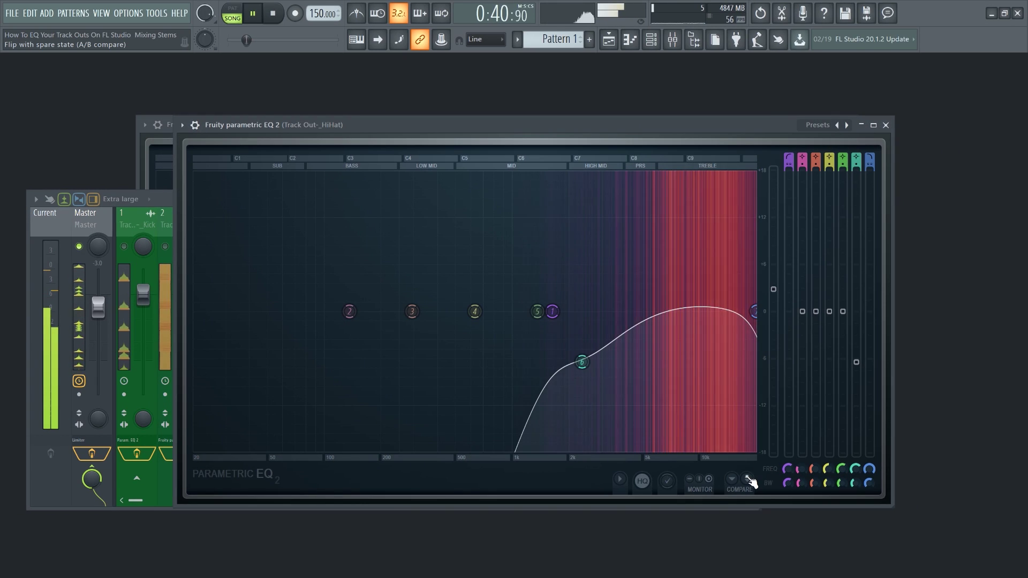
A/B compare the hi-hat's EQ settings with the flat spare state during playback
left_click(749, 482)
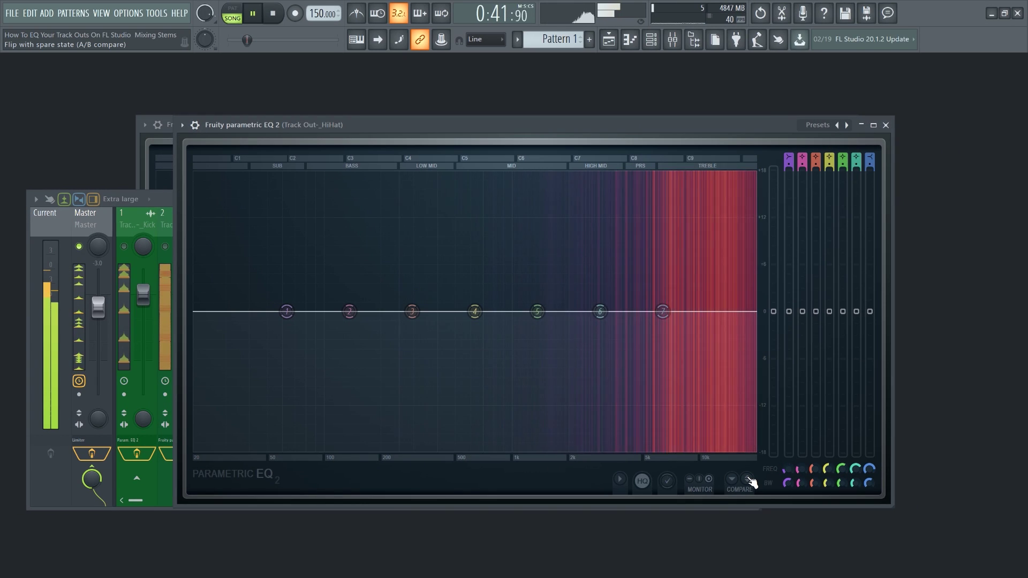
left_click(749, 482)
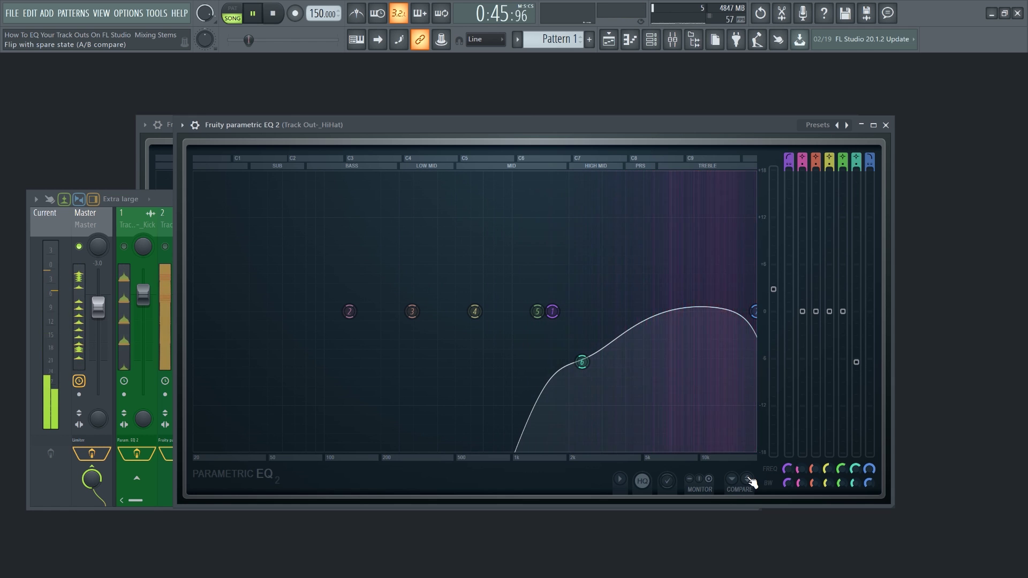
left_click(749, 482)
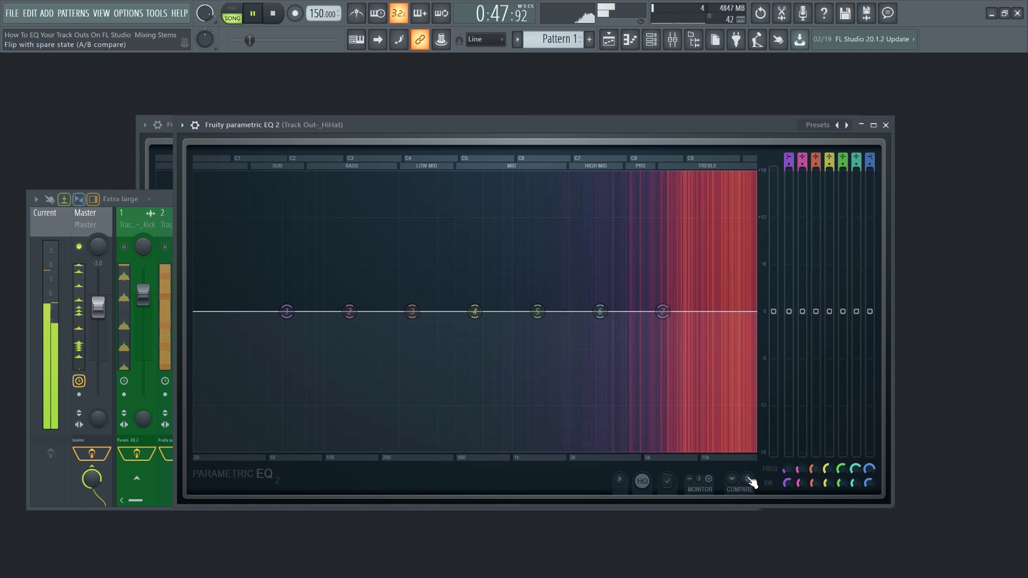
left_click(748, 480)
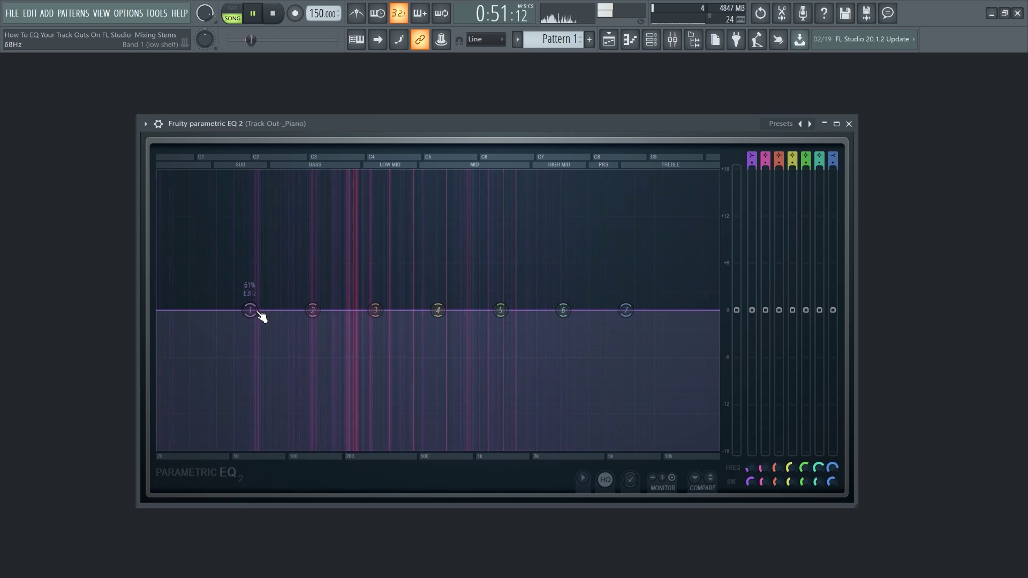
Set band 1 of the piano's EQ to High pass and move it to about 130 Hz during playback
key("space")
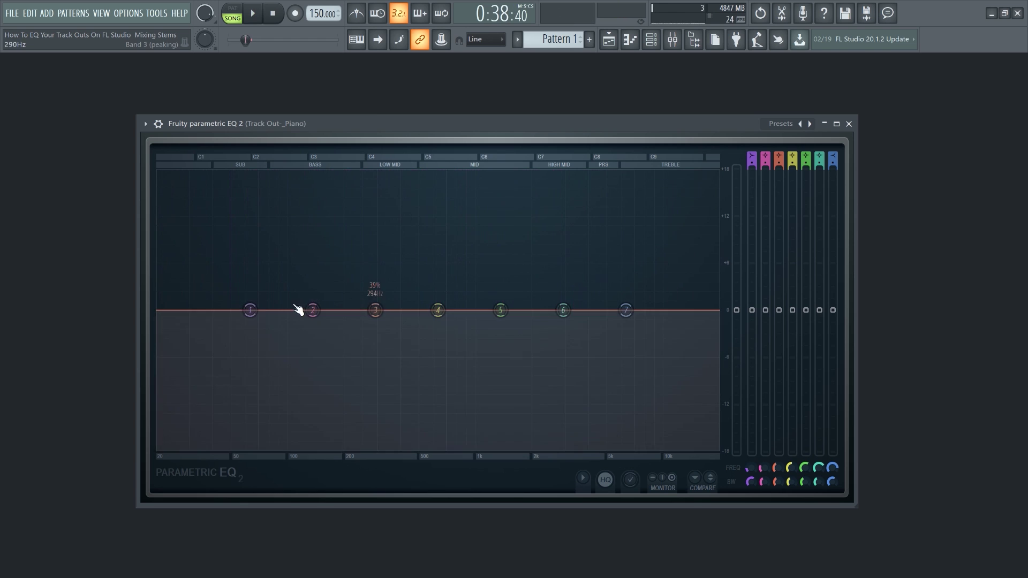
right_click(251, 314)
mouse_move(267, 341)
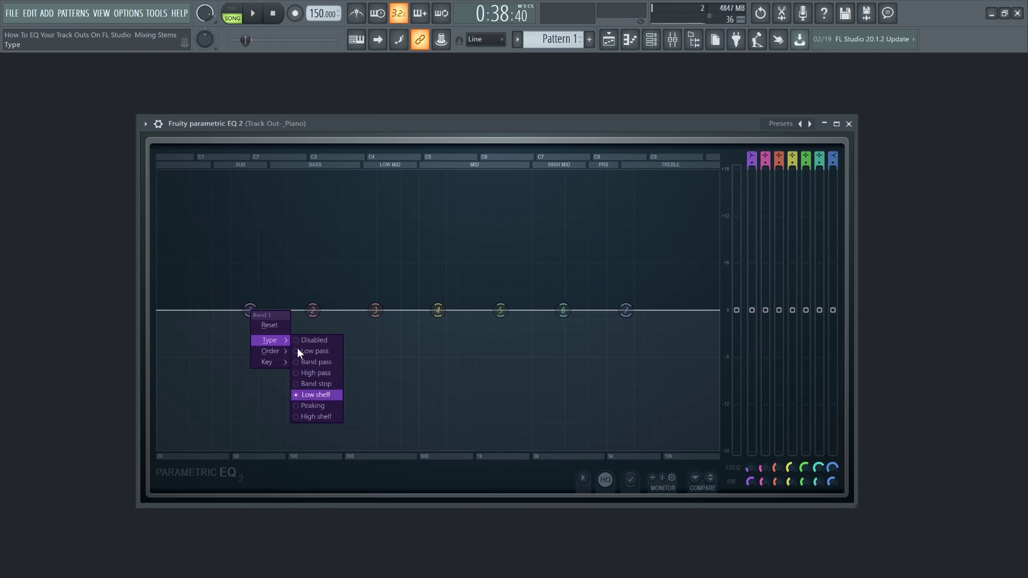
left_click(301, 351)
right_click(252, 313)
mouse_move(269, 340)
left_click(308, 374)
key("space")
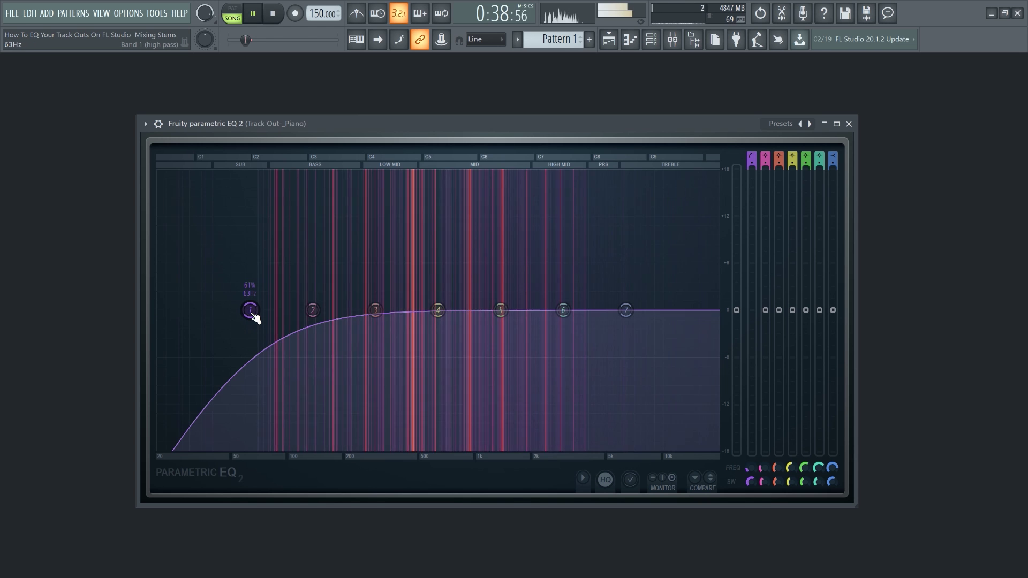
left_click_drag(254, 316, 310, 310)
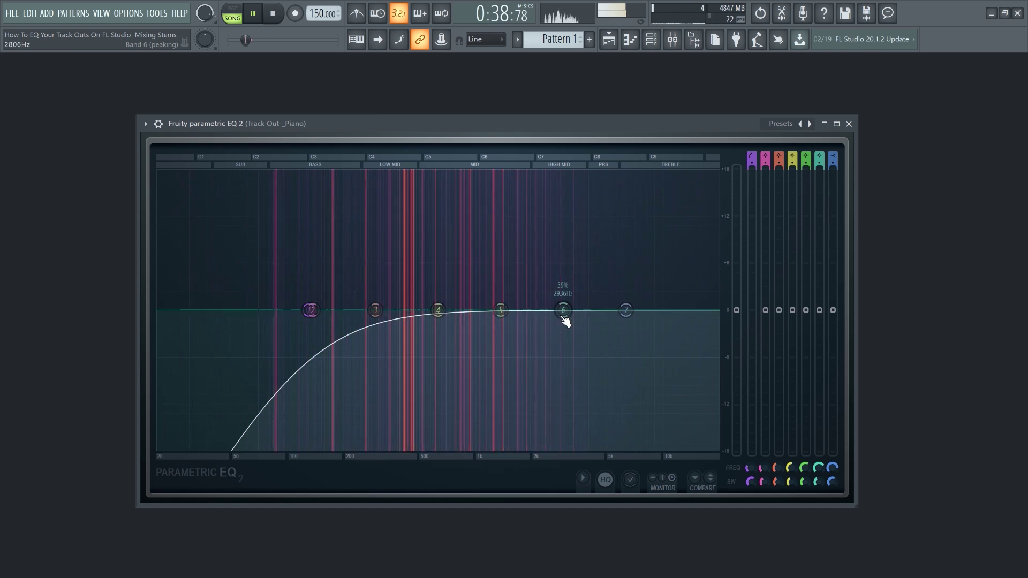
Sweep the piano's band 6 with a narrow boost, then cut it about 5.6 dB at 2333 Hz with a bandwidth of about 7%
left_click_drag(563, 311, 625, 187)
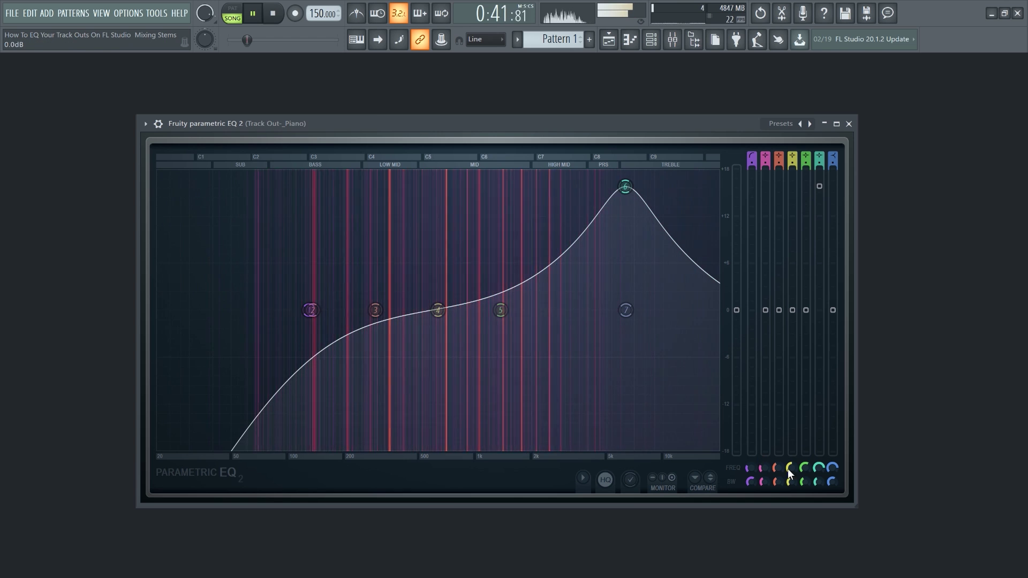
left_click_drag(817, 480, 817, 509)
left_click_drag(625, 186, 563, 186)
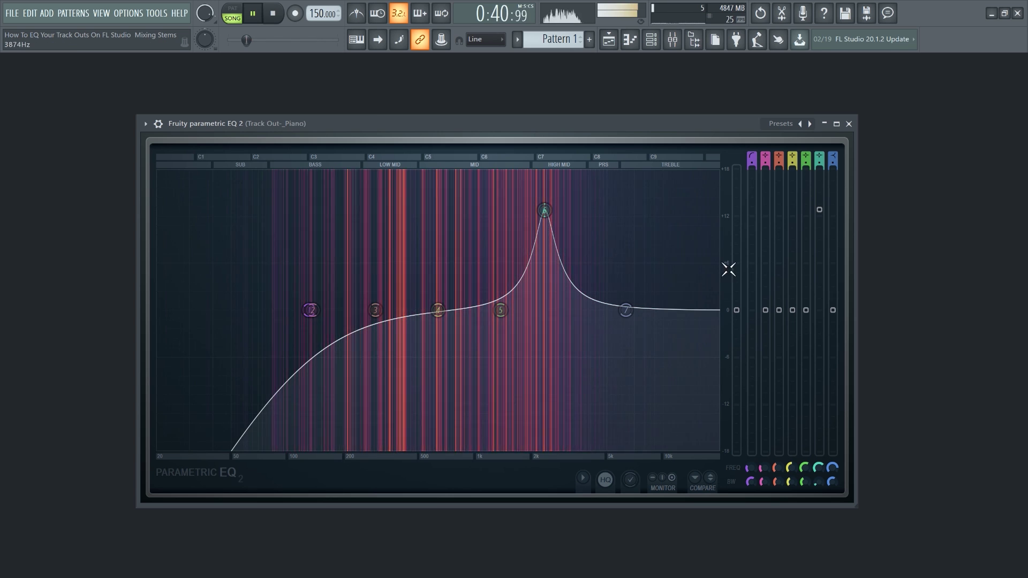
left_click_drag(821, 232, 821, 239)
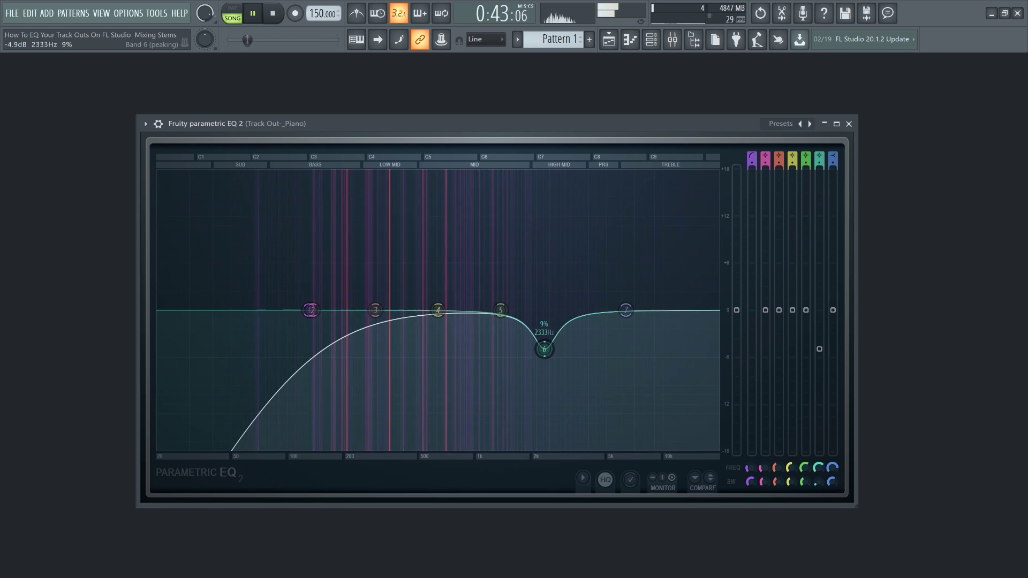
left_click_drag(819, 350, 820, 355)
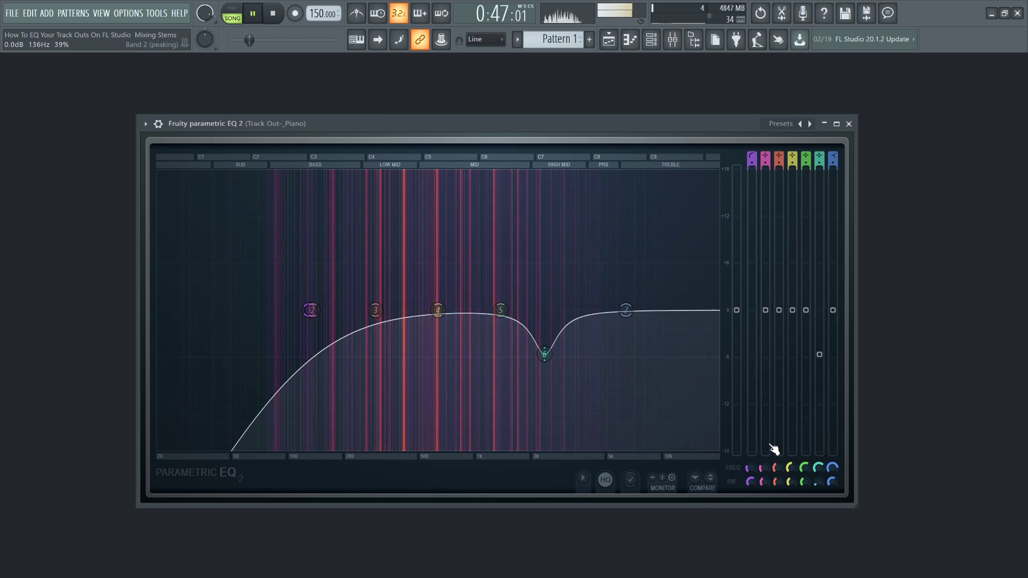
left_click(817, 483)
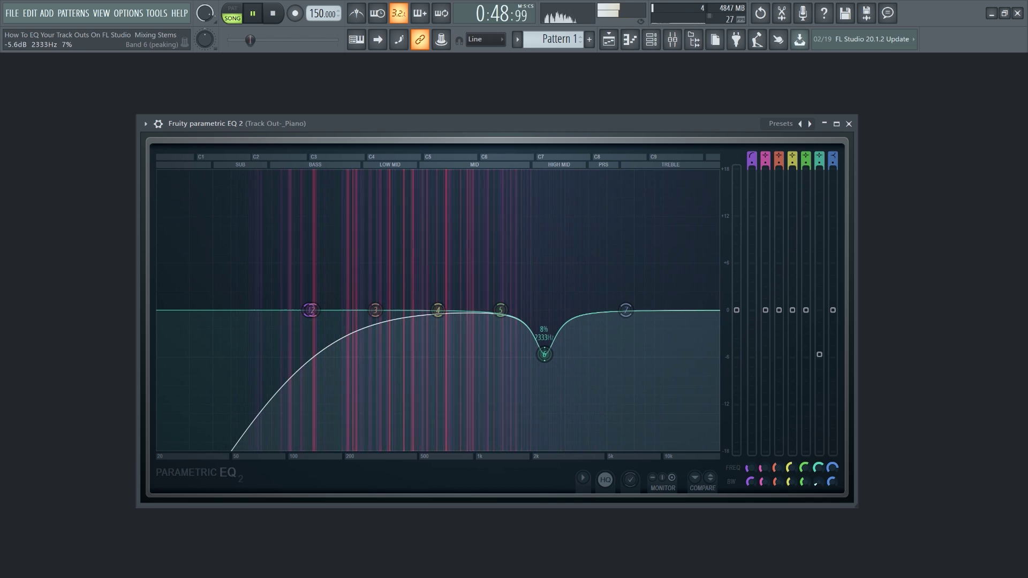
Narrow the piano's band 5, boost it to audition the area, and cut it about 4.5 dB near 1.4 kHz
left_click_drag(502, 311, 503, 224)
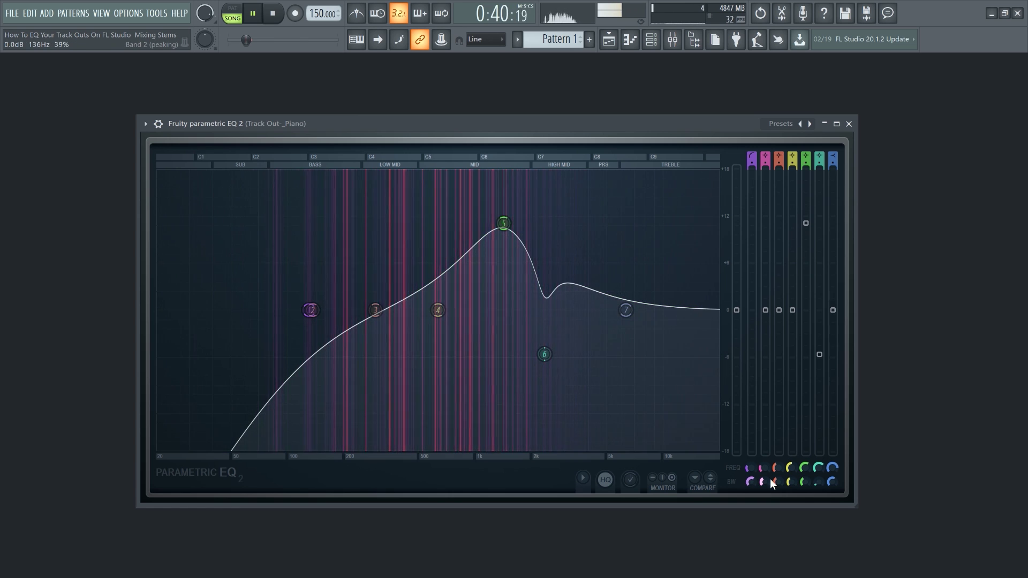
mouse_move(804, 482)
left_mouse_down()
mouse_move(804, 514)
mouse_move(804, 485)
left_mouse_up()
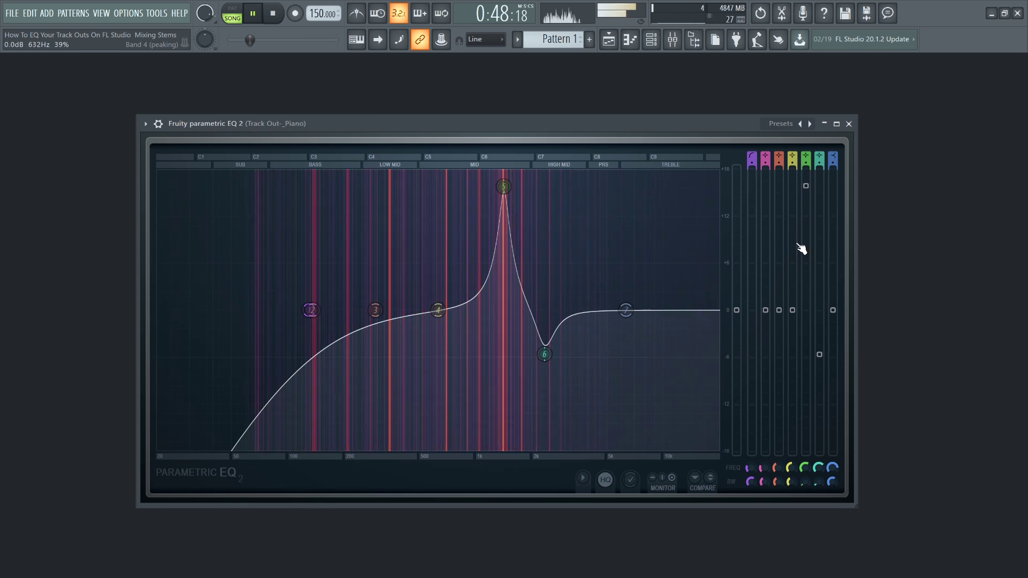
left_click_drag(503, 186, 503, 273)
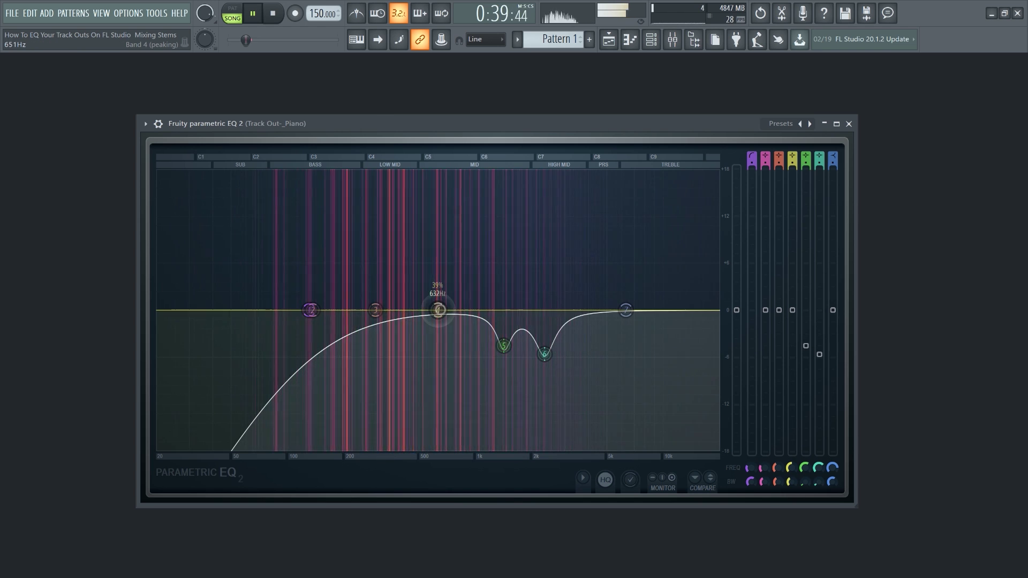
Sweep the piano's band 4 with a narrow boost, then leave it about 2 dB up at 517 Hz with a wider bandwidth
left_click_drag(475, 223, 474, 224)
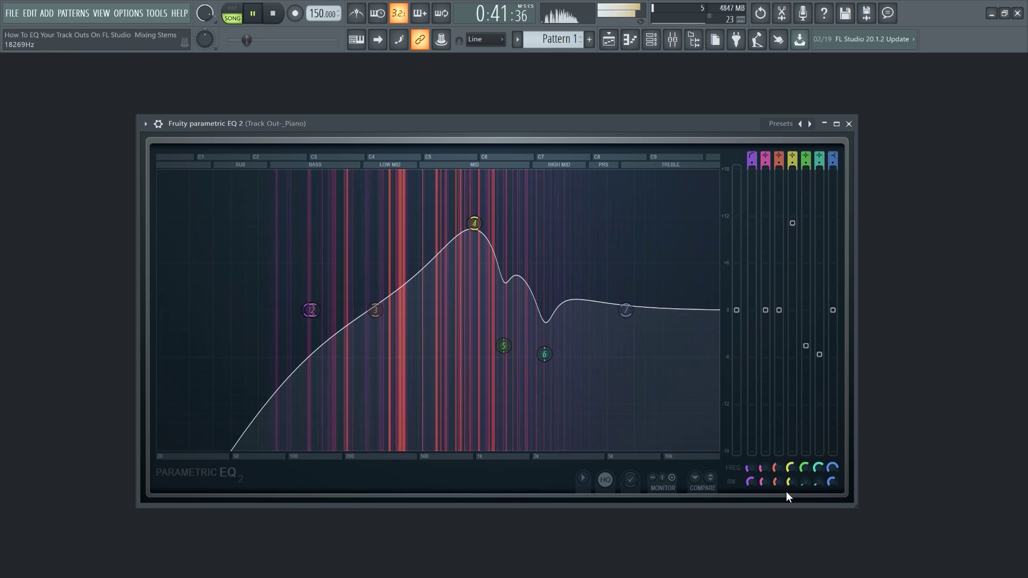
mouse_move(791, 483)
left_mouse_down()
mouse_move(790, 495)
mouse_move(783, 479)
left_mouse_up()
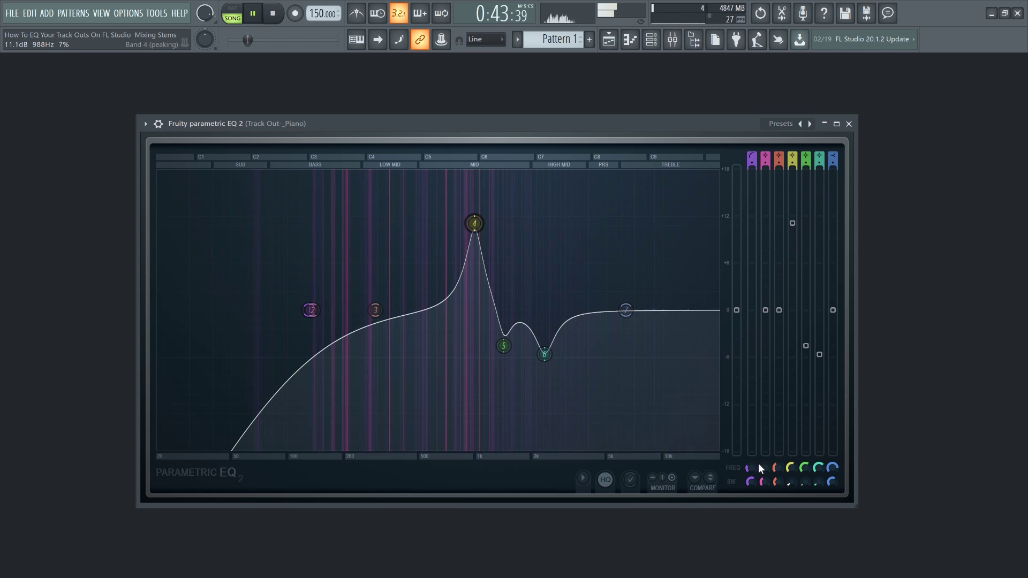
left_click_drag(474, 223, 479, 198)
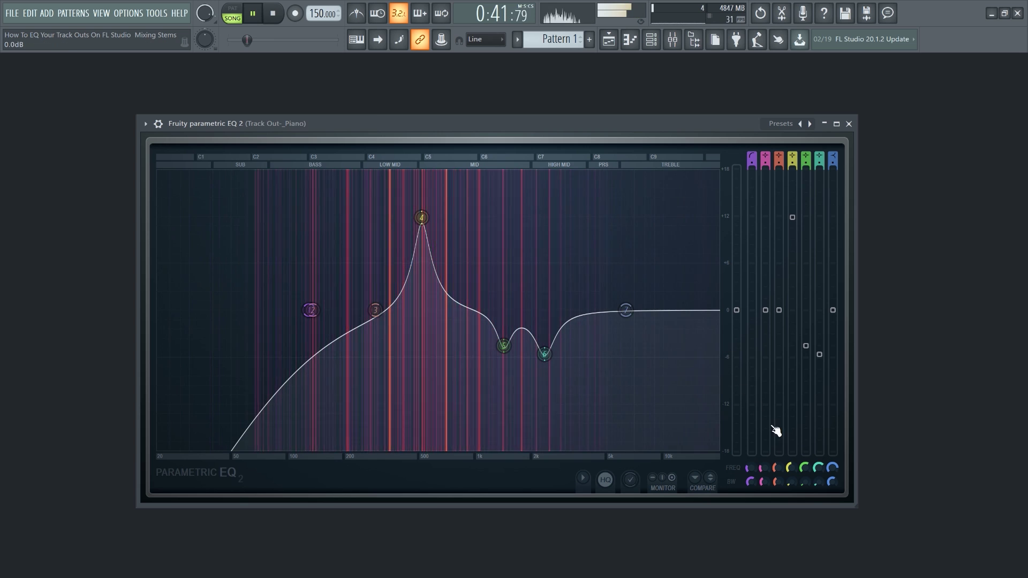
scroll(421, 218, "up", 3)
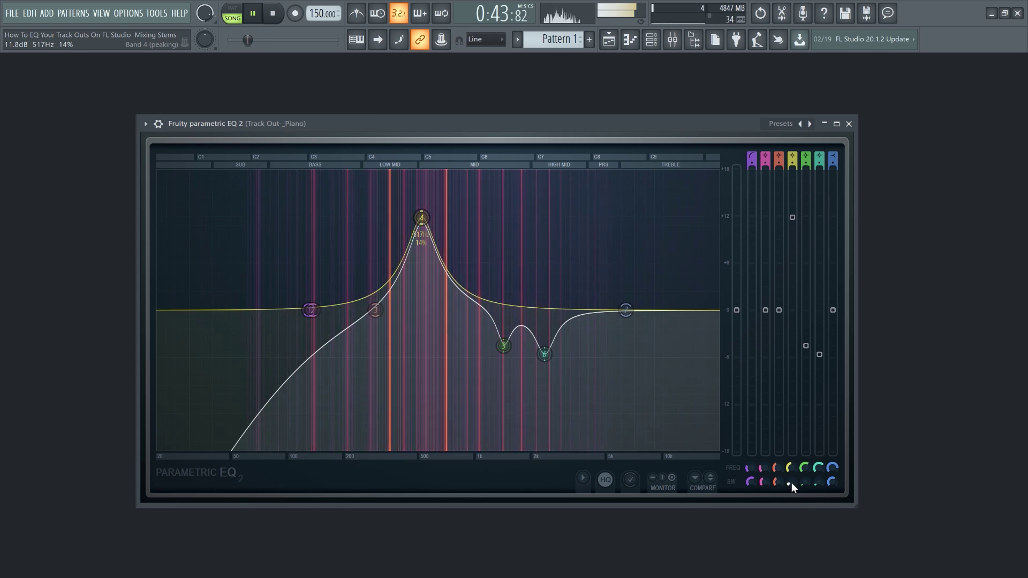
left_click_drag(792, 263, 792, 320)
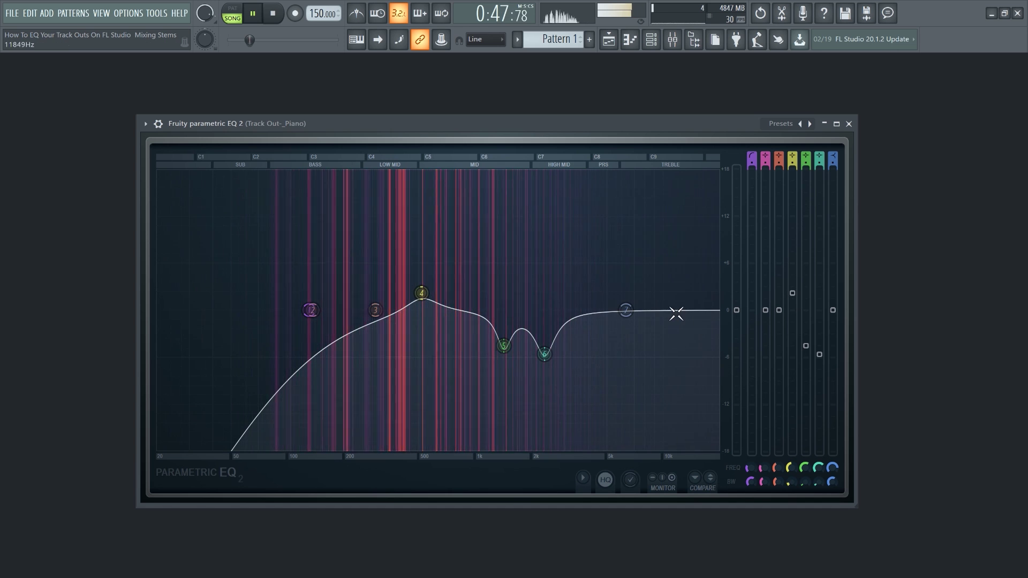
Cut the piano's band 7 high shelf to about -18 dB near 6.9 kHz with a steeper slope, and boost band 2 about 5 dB near 5.9 kHz
left_click_drag(625, 310, 707, 450)
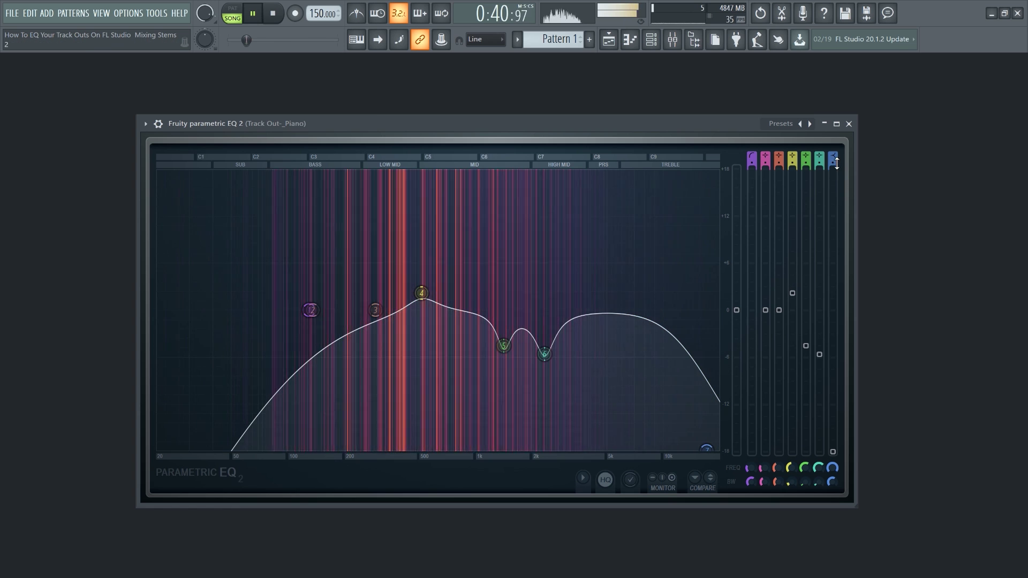
left_click_drag(833, 162, 833, 134)
left_click_drag(707, 450, 633, 450)
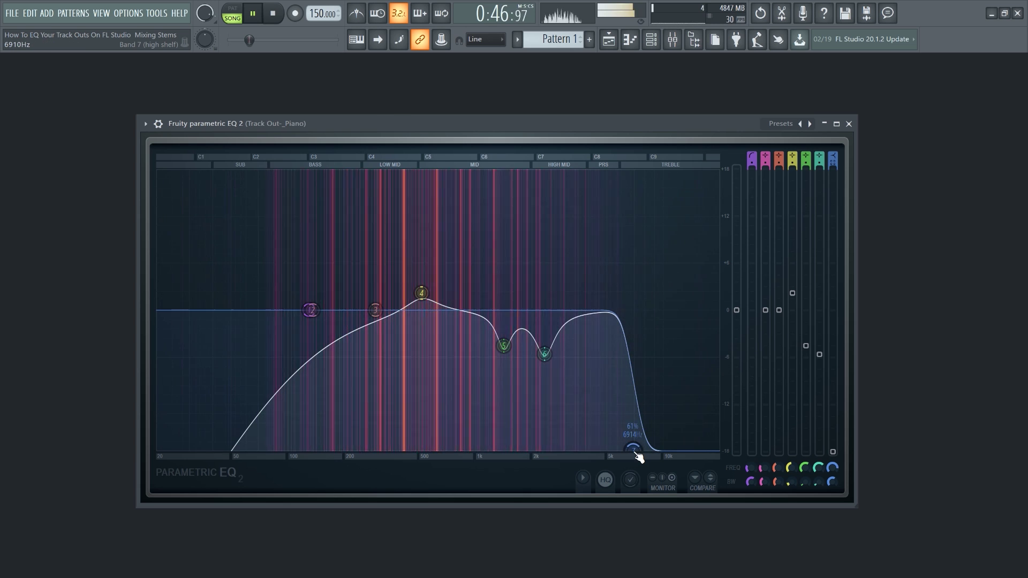
left_click_drag(311, 310, 622, 275)
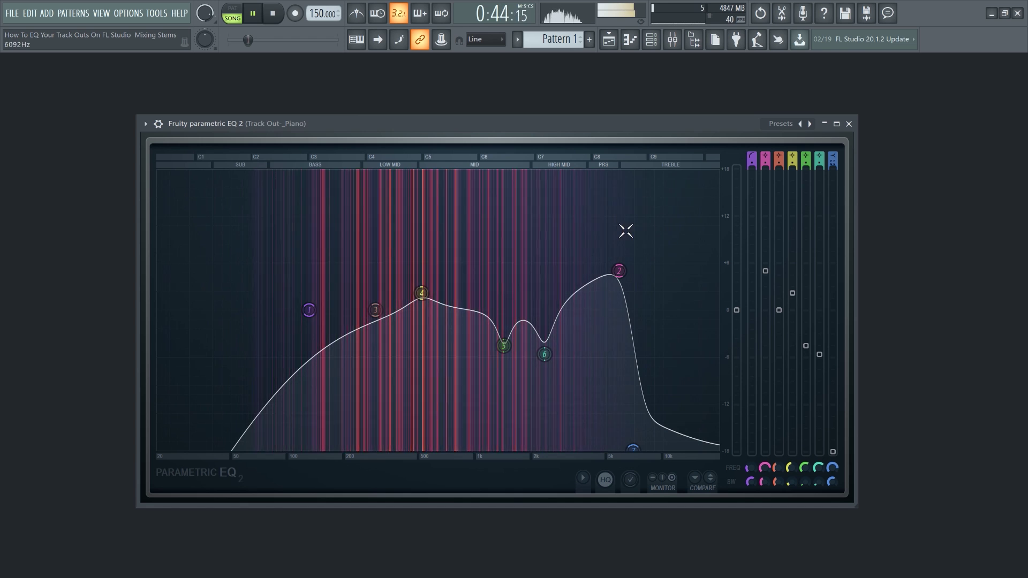
Show the mixer behind the piano's EQ and raise the EQ's main level to about 0.6 dB
left_click(673, 40)
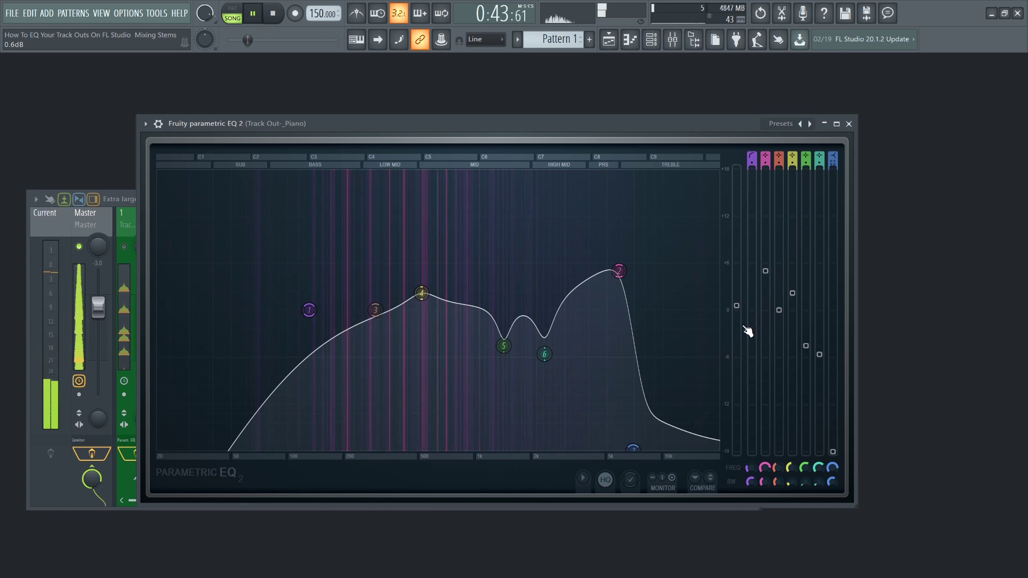
key("space")
left_click_drag(740, 320, 741, 319)
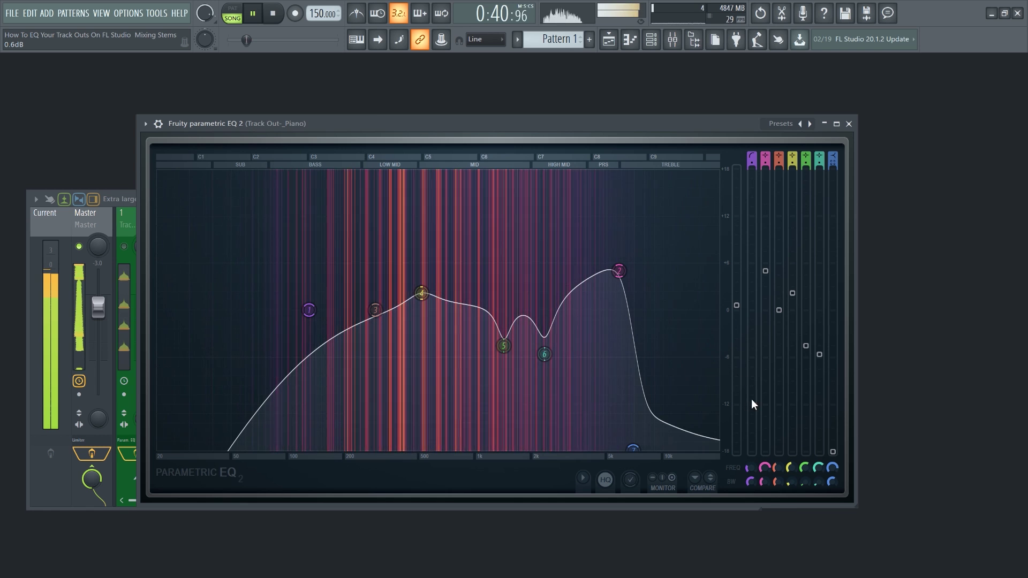
A/B compare the piano's EQ settings with the flat spare state while watching the mixer levels
left_click(718, 482)
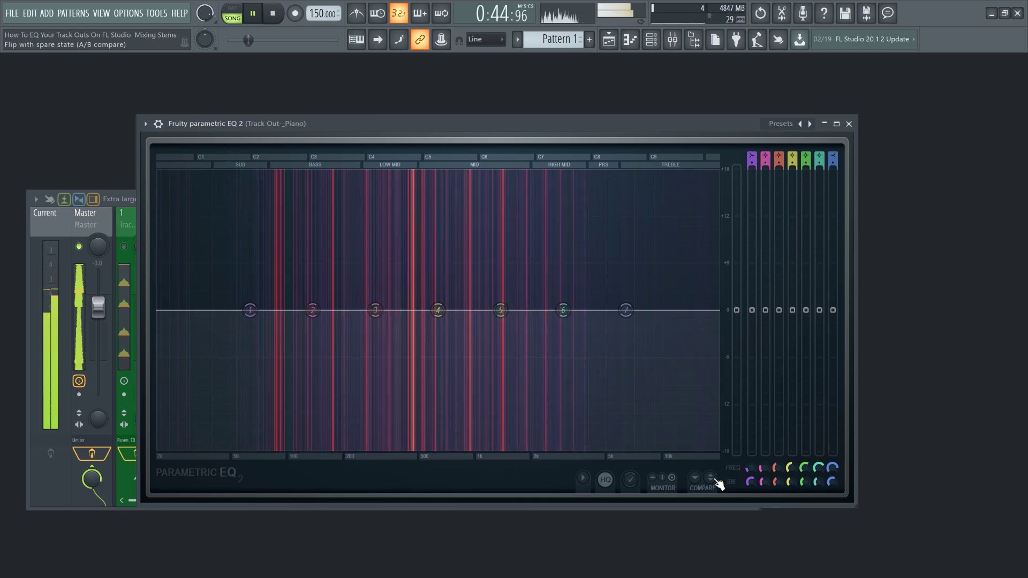
left_click(718, 482)
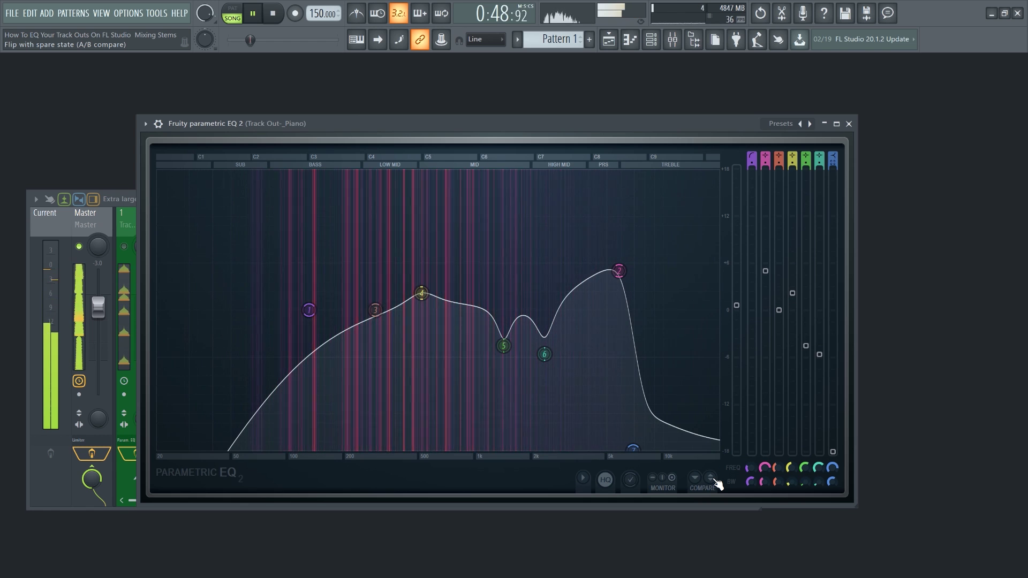
left_click(717, 482)
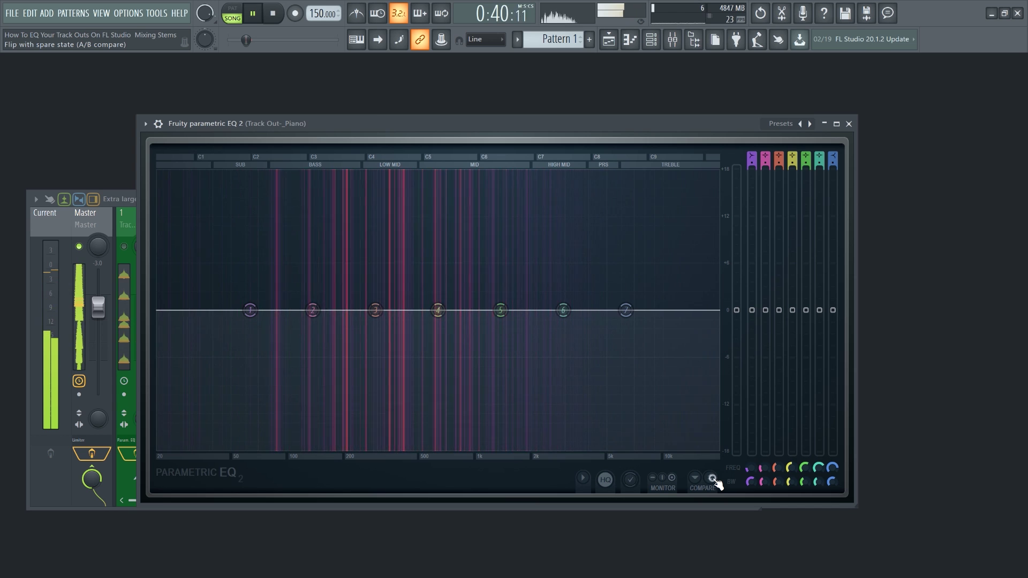
left_click(716, 481)
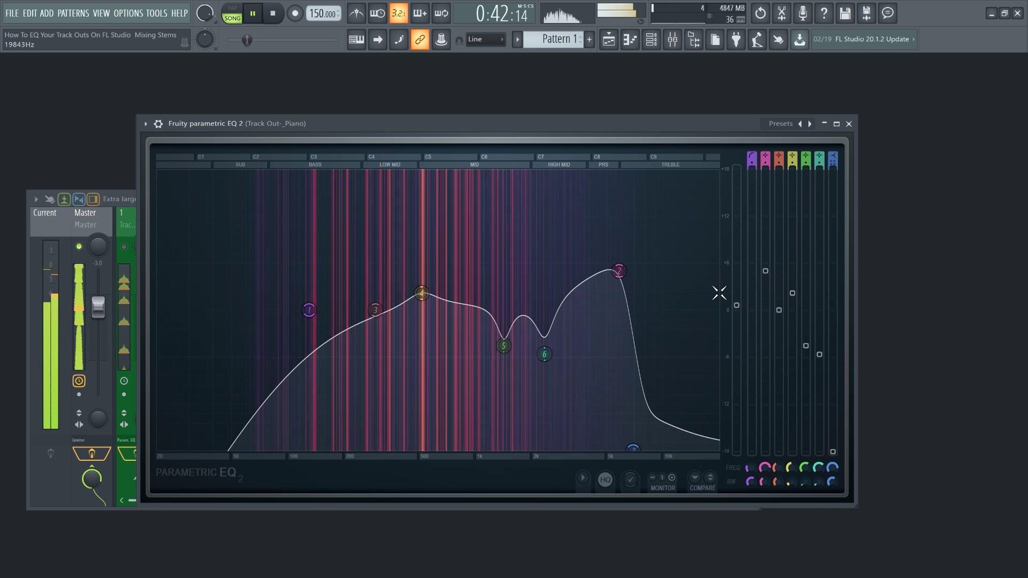